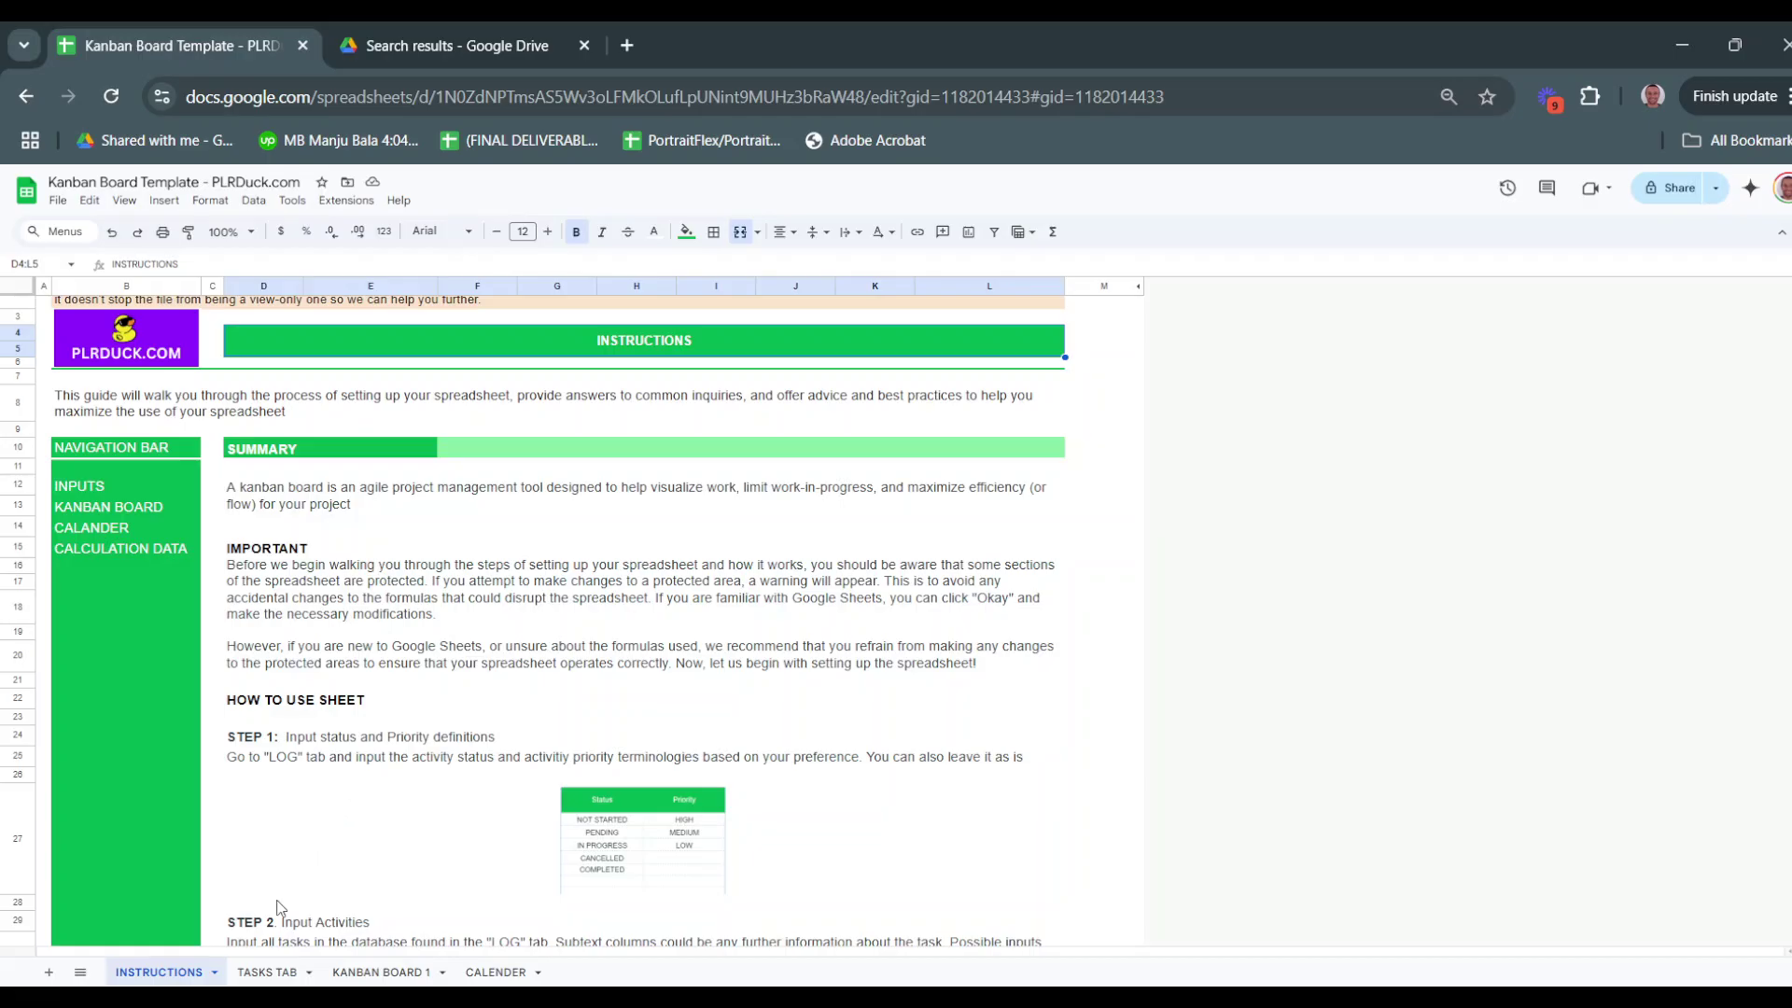
Switch to the TASKS TAB sheet and preview the Status choices in E9 without choosing one
click(258, 973)
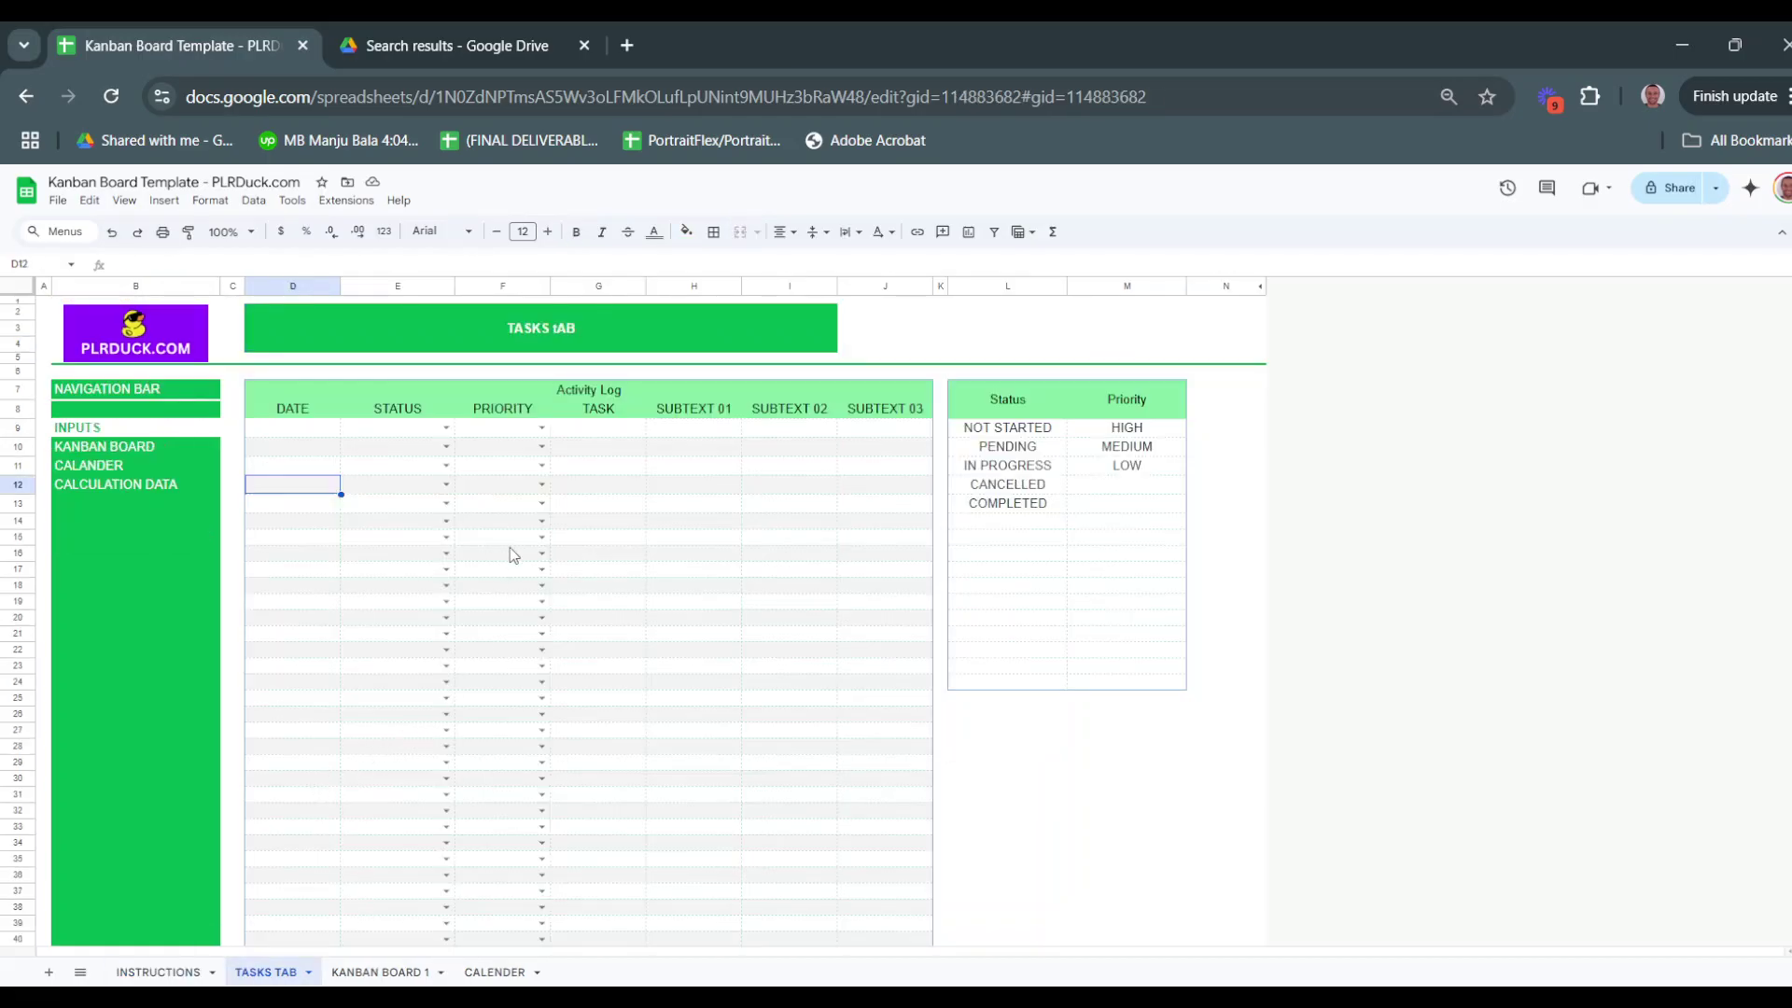
click(321, 452)
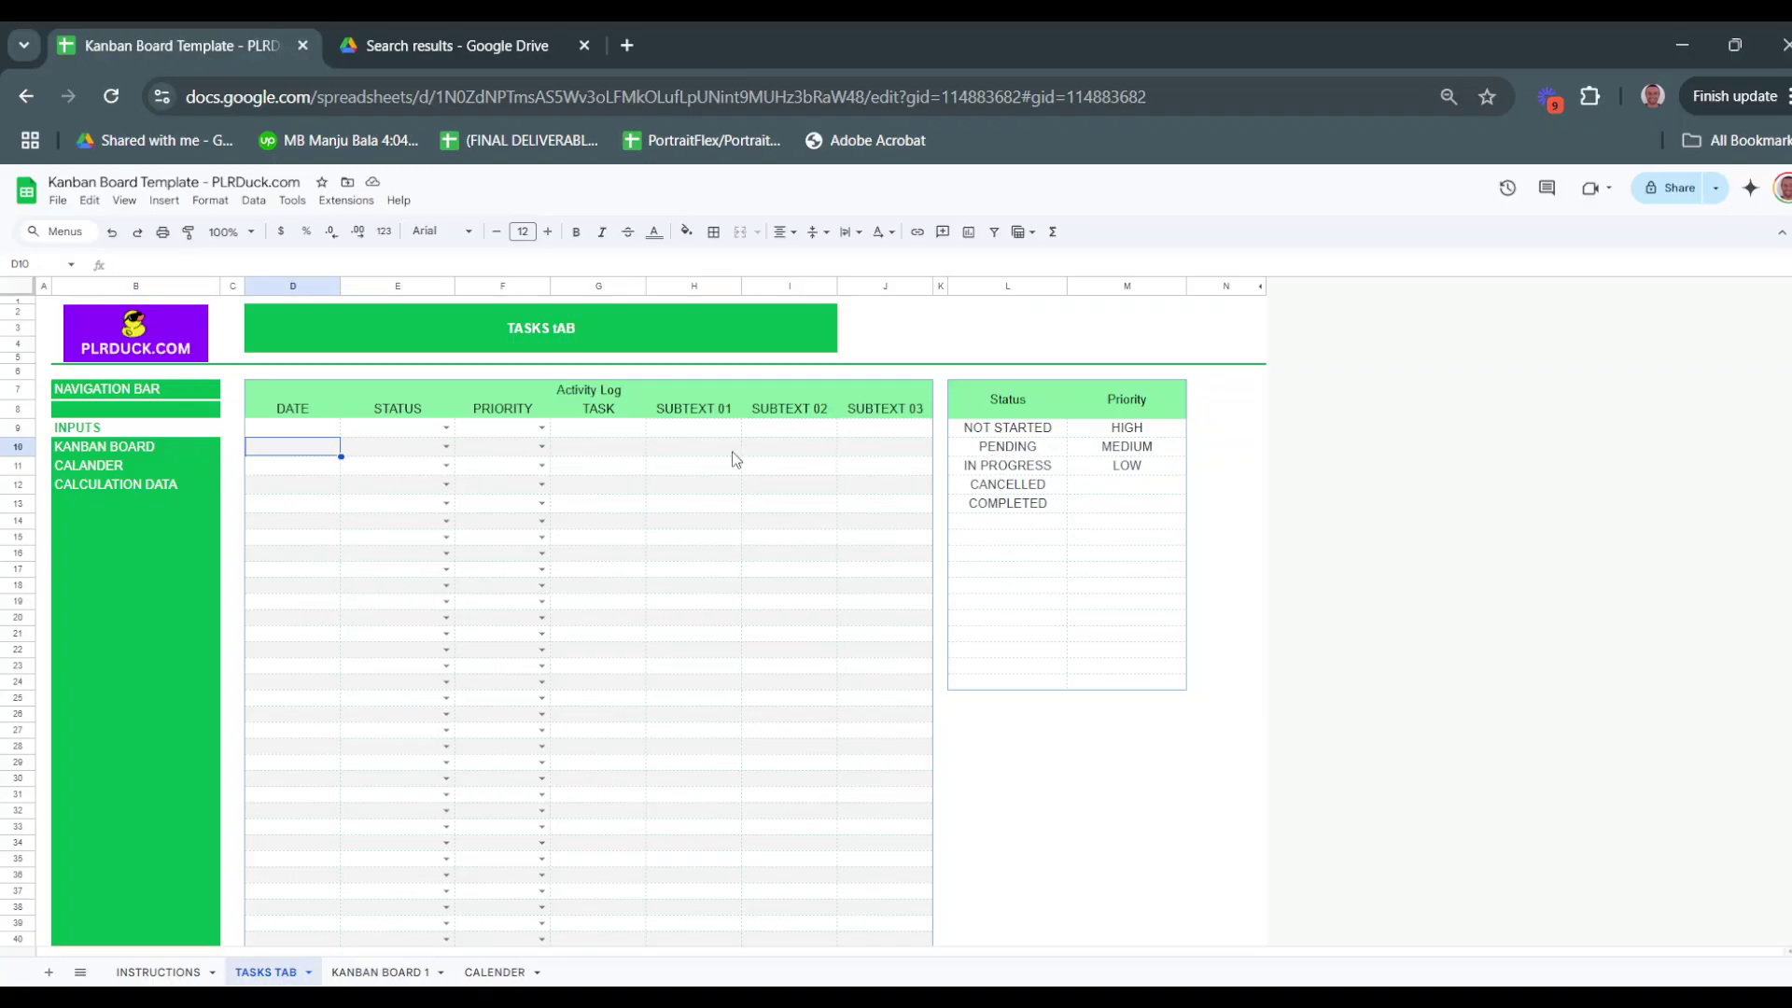
click(446, 431)
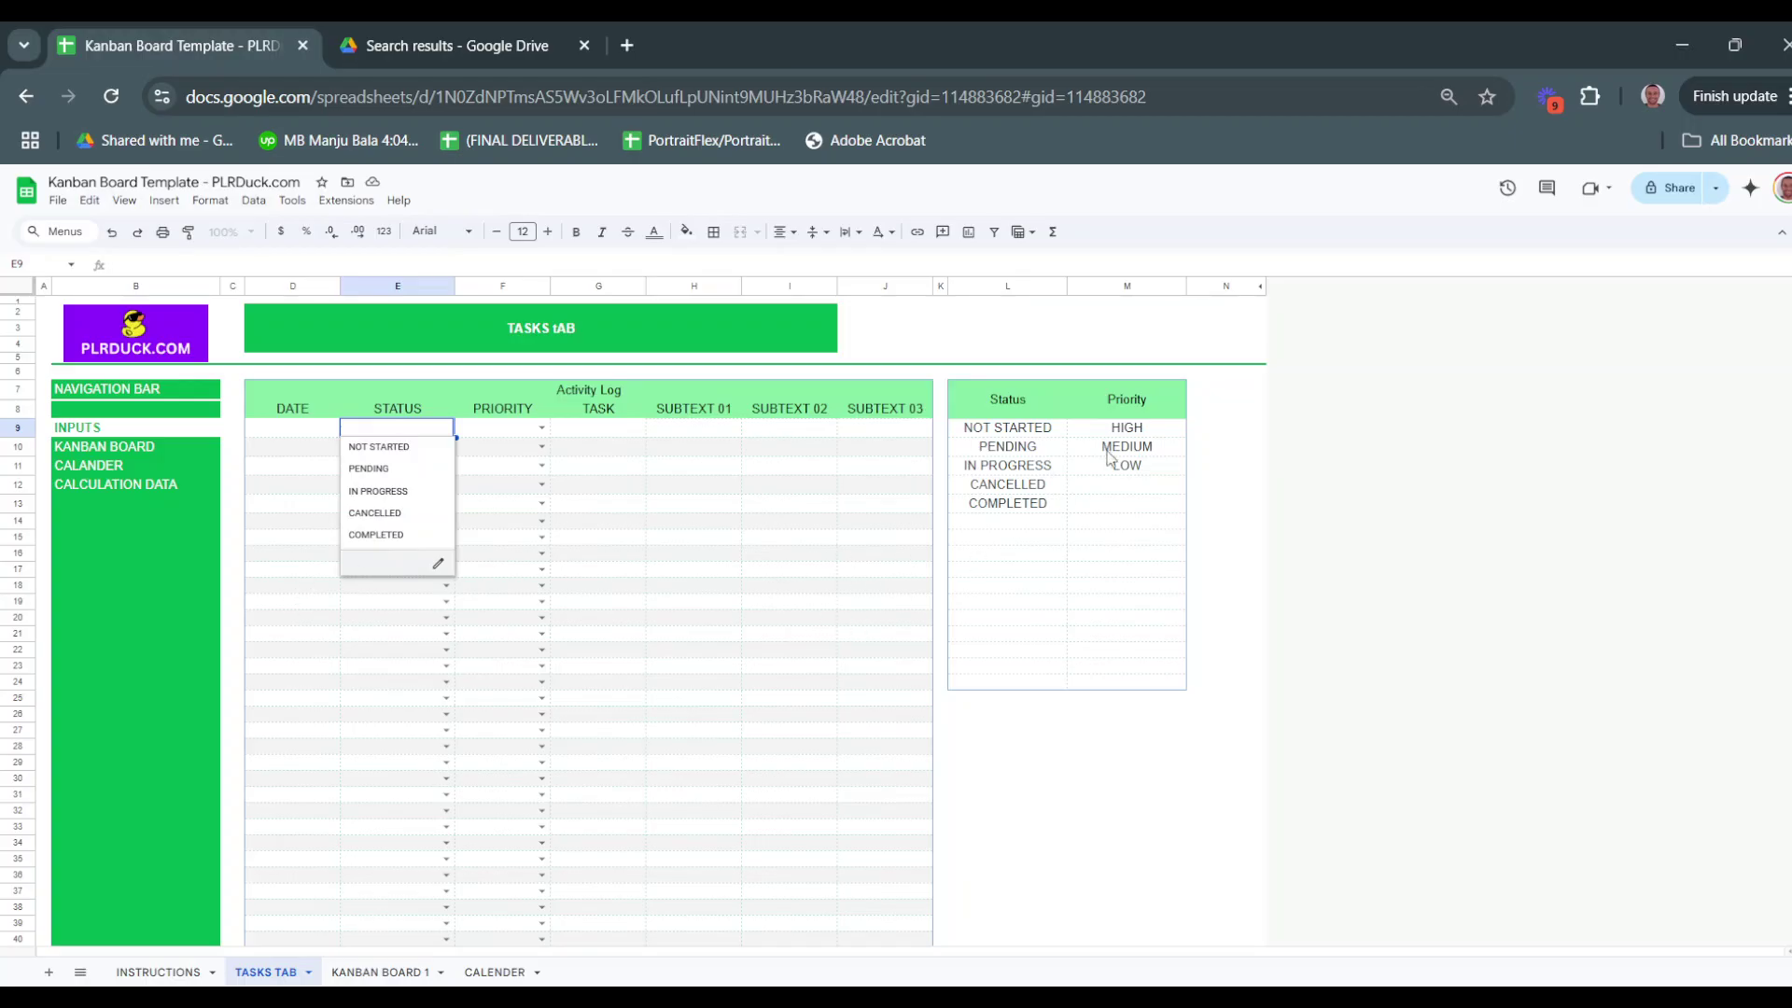
click(1136, 432)
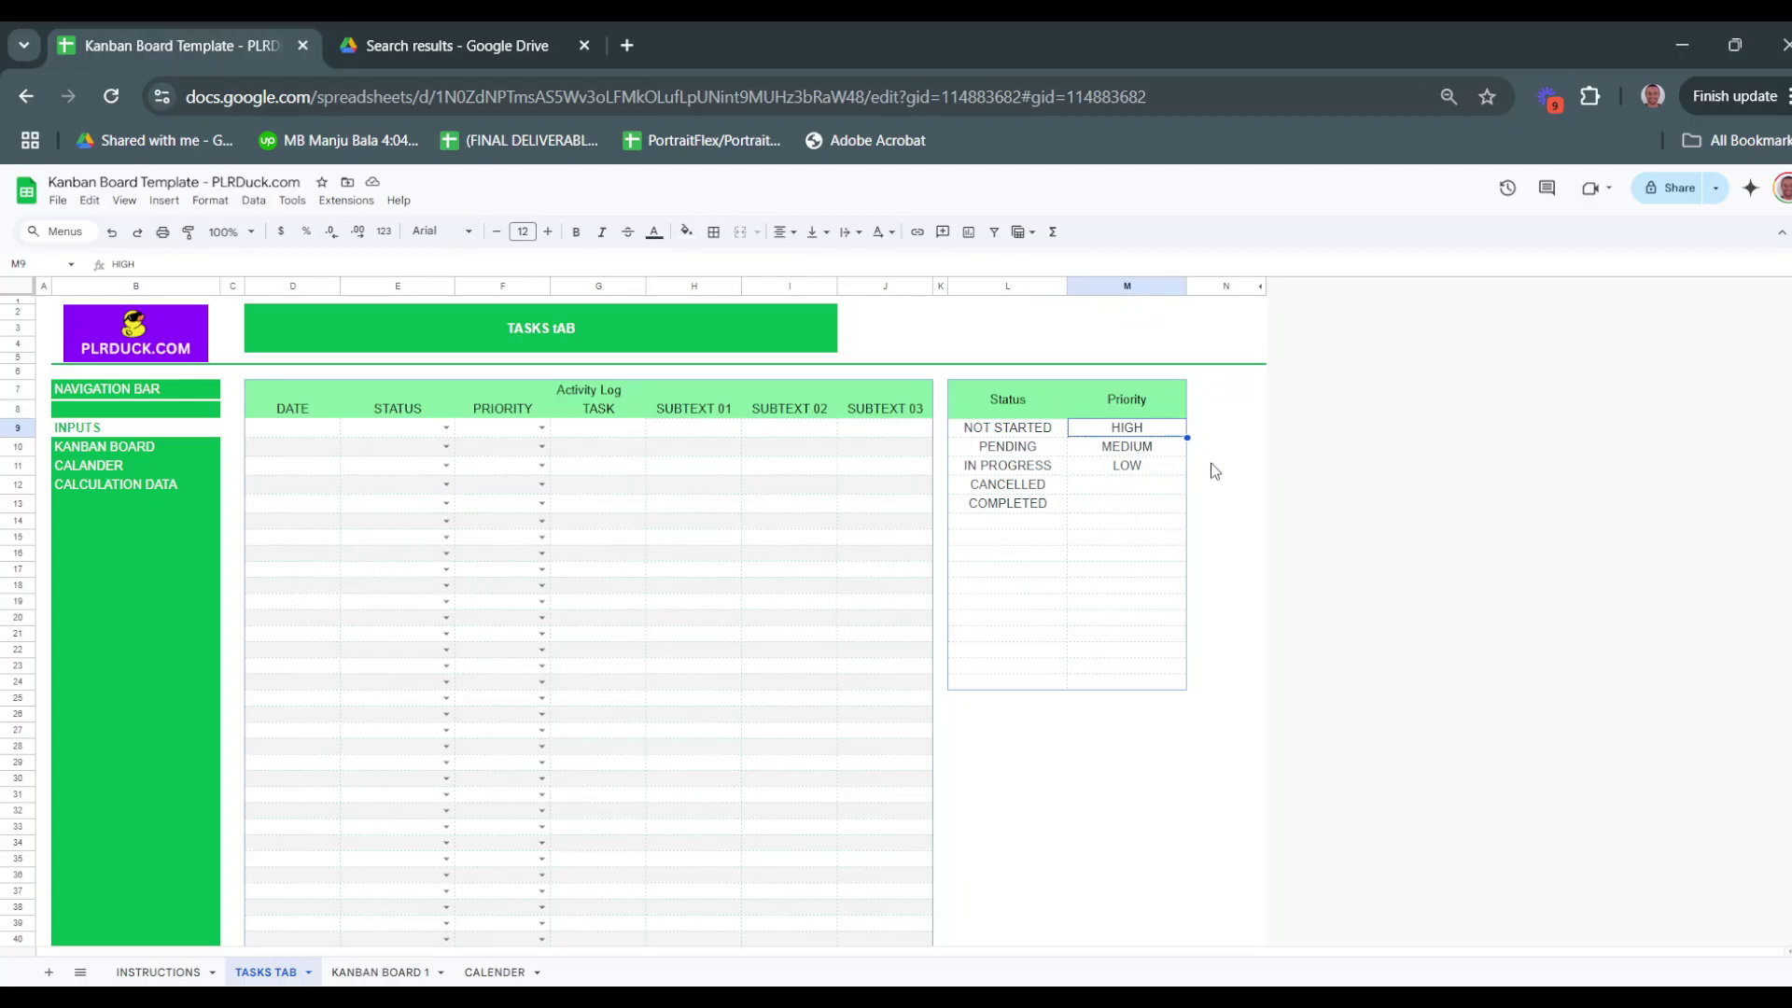
click(540, 431)
click(1005, 505)
key(Down)
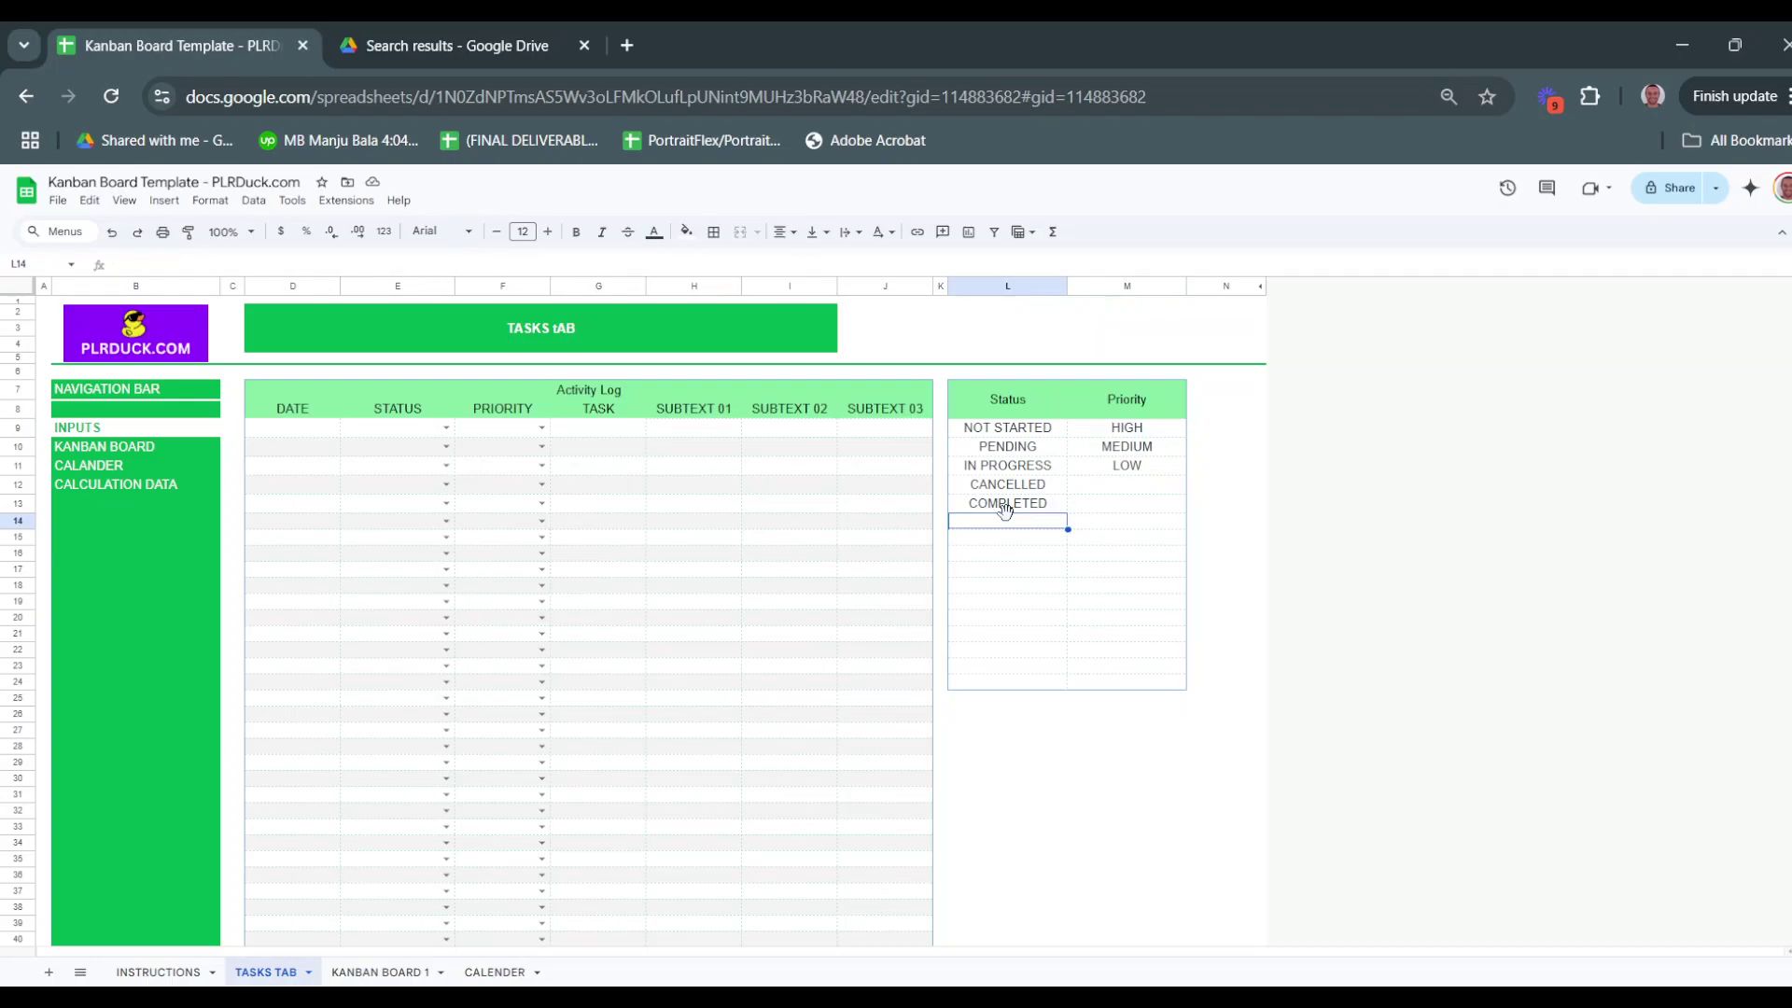
text(Canc)
key(BackSpace)
key(BackSpace)
key(BackSpace)
text(Not Impor)
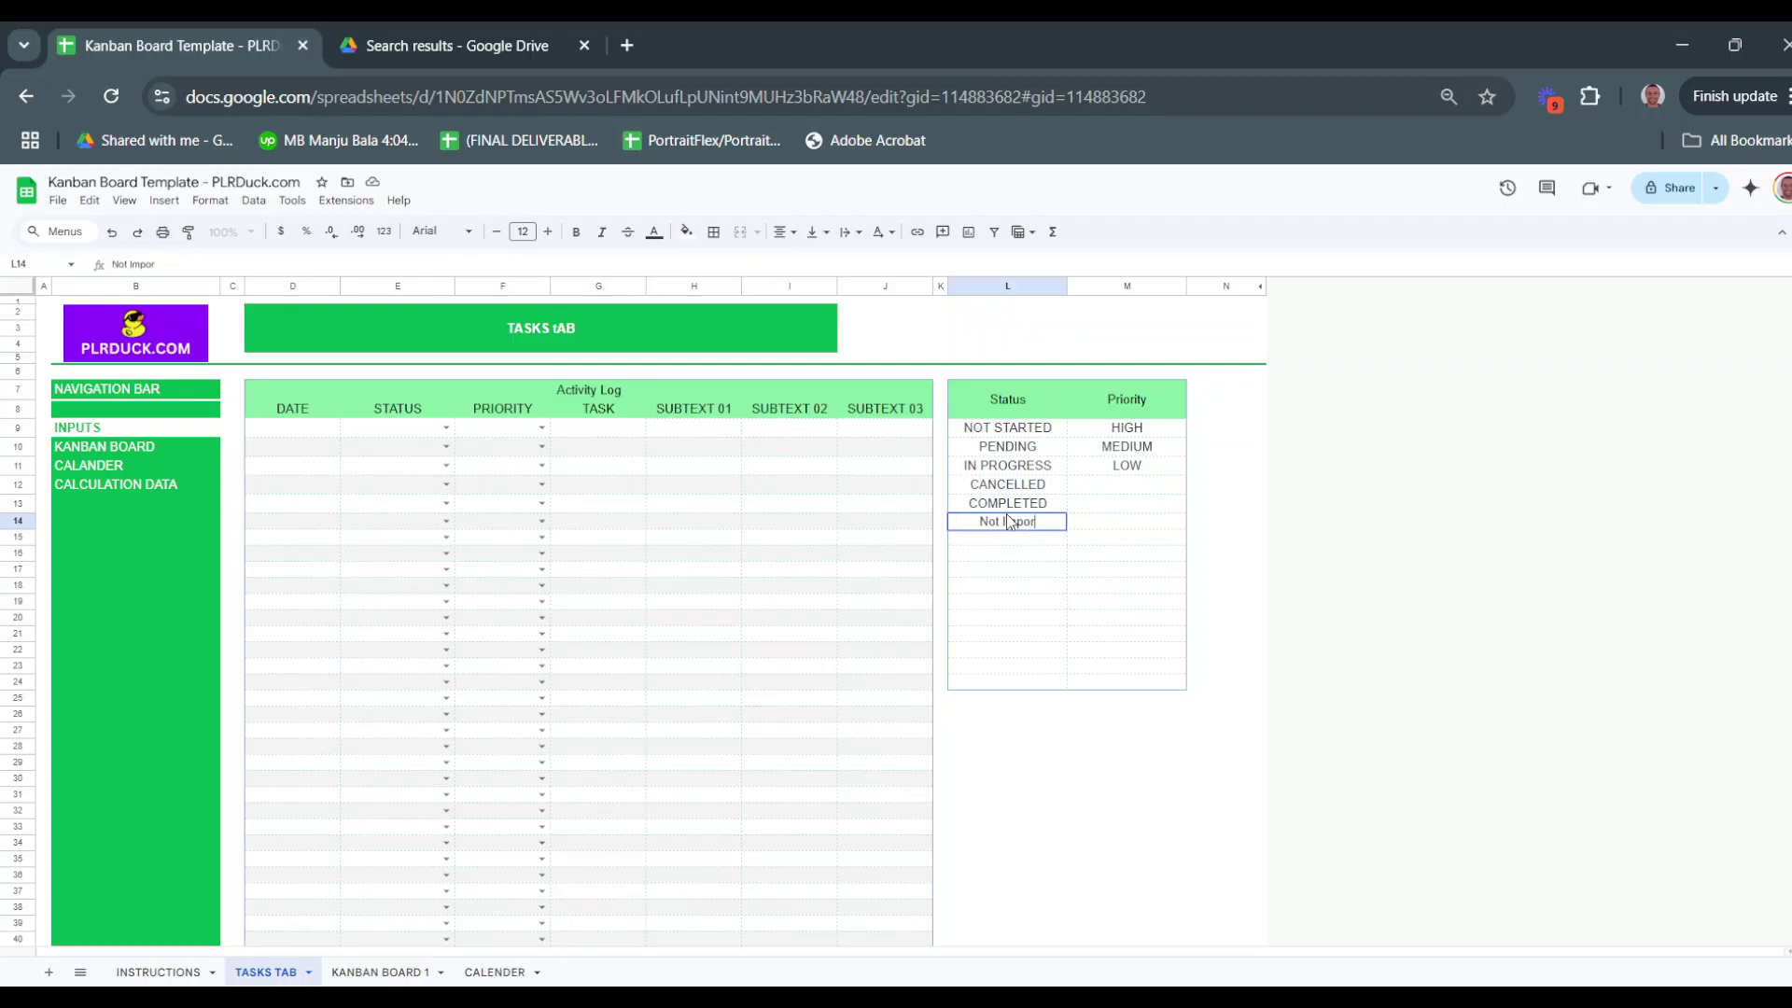
text(tant)
key(Return)
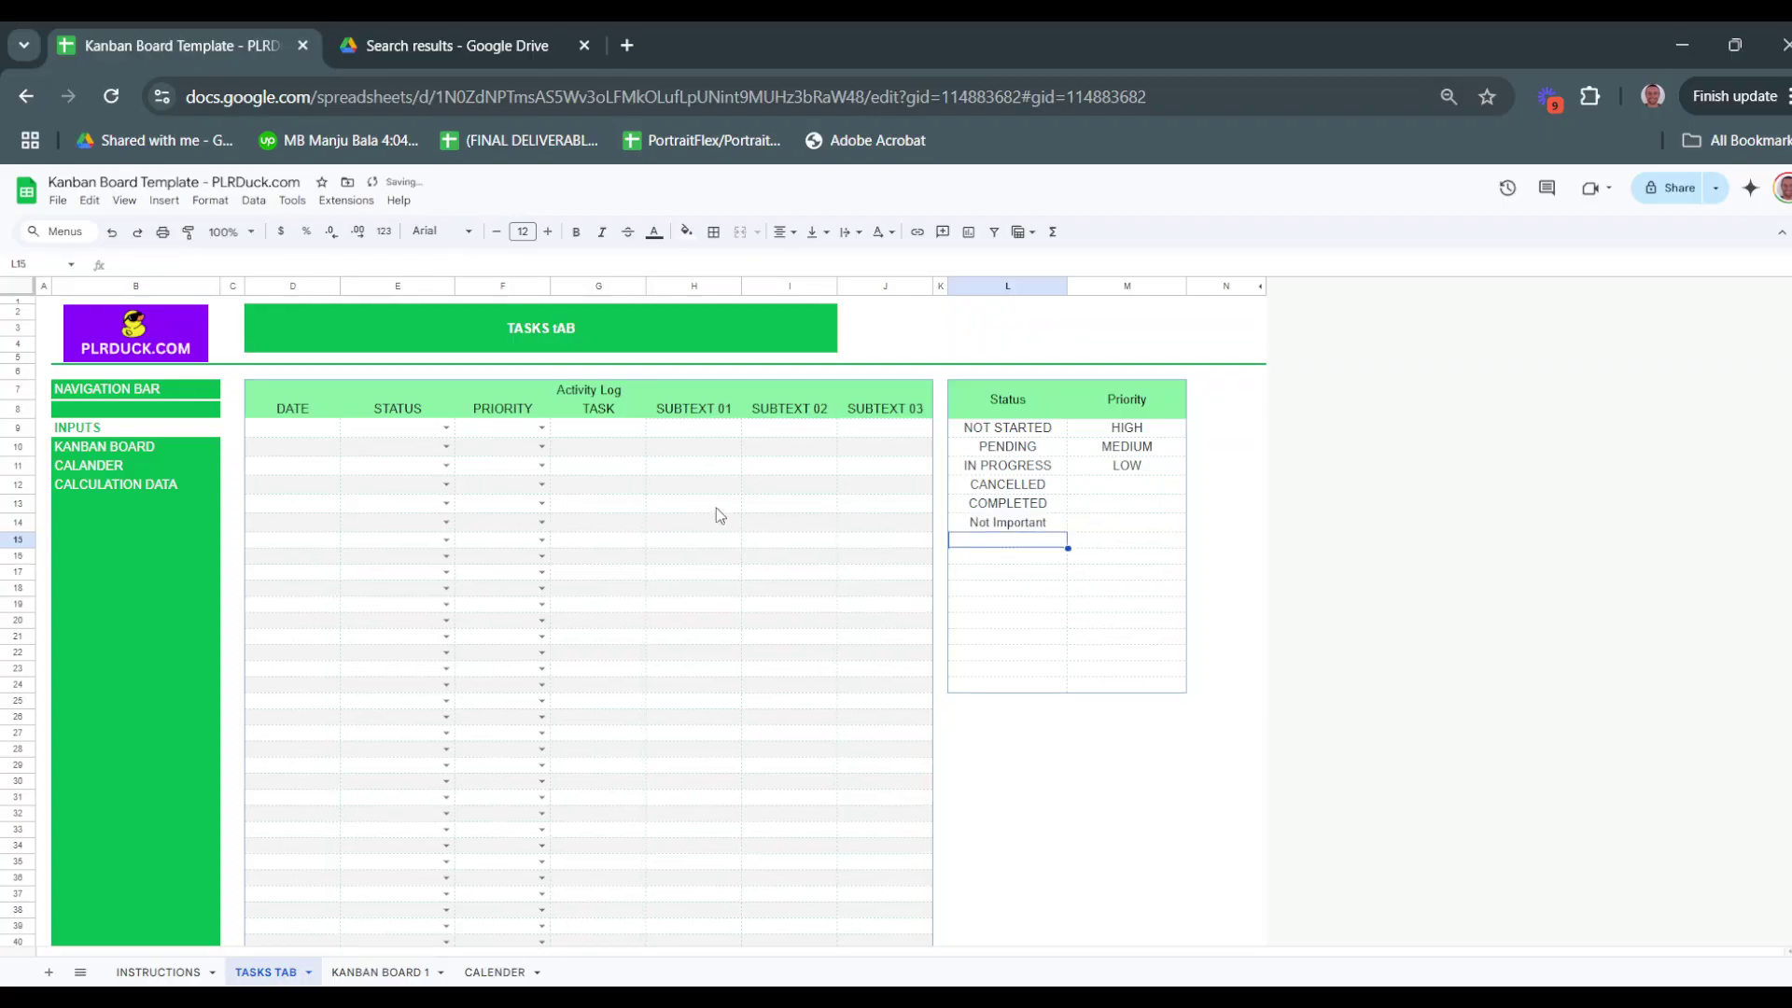
click(447, 428)
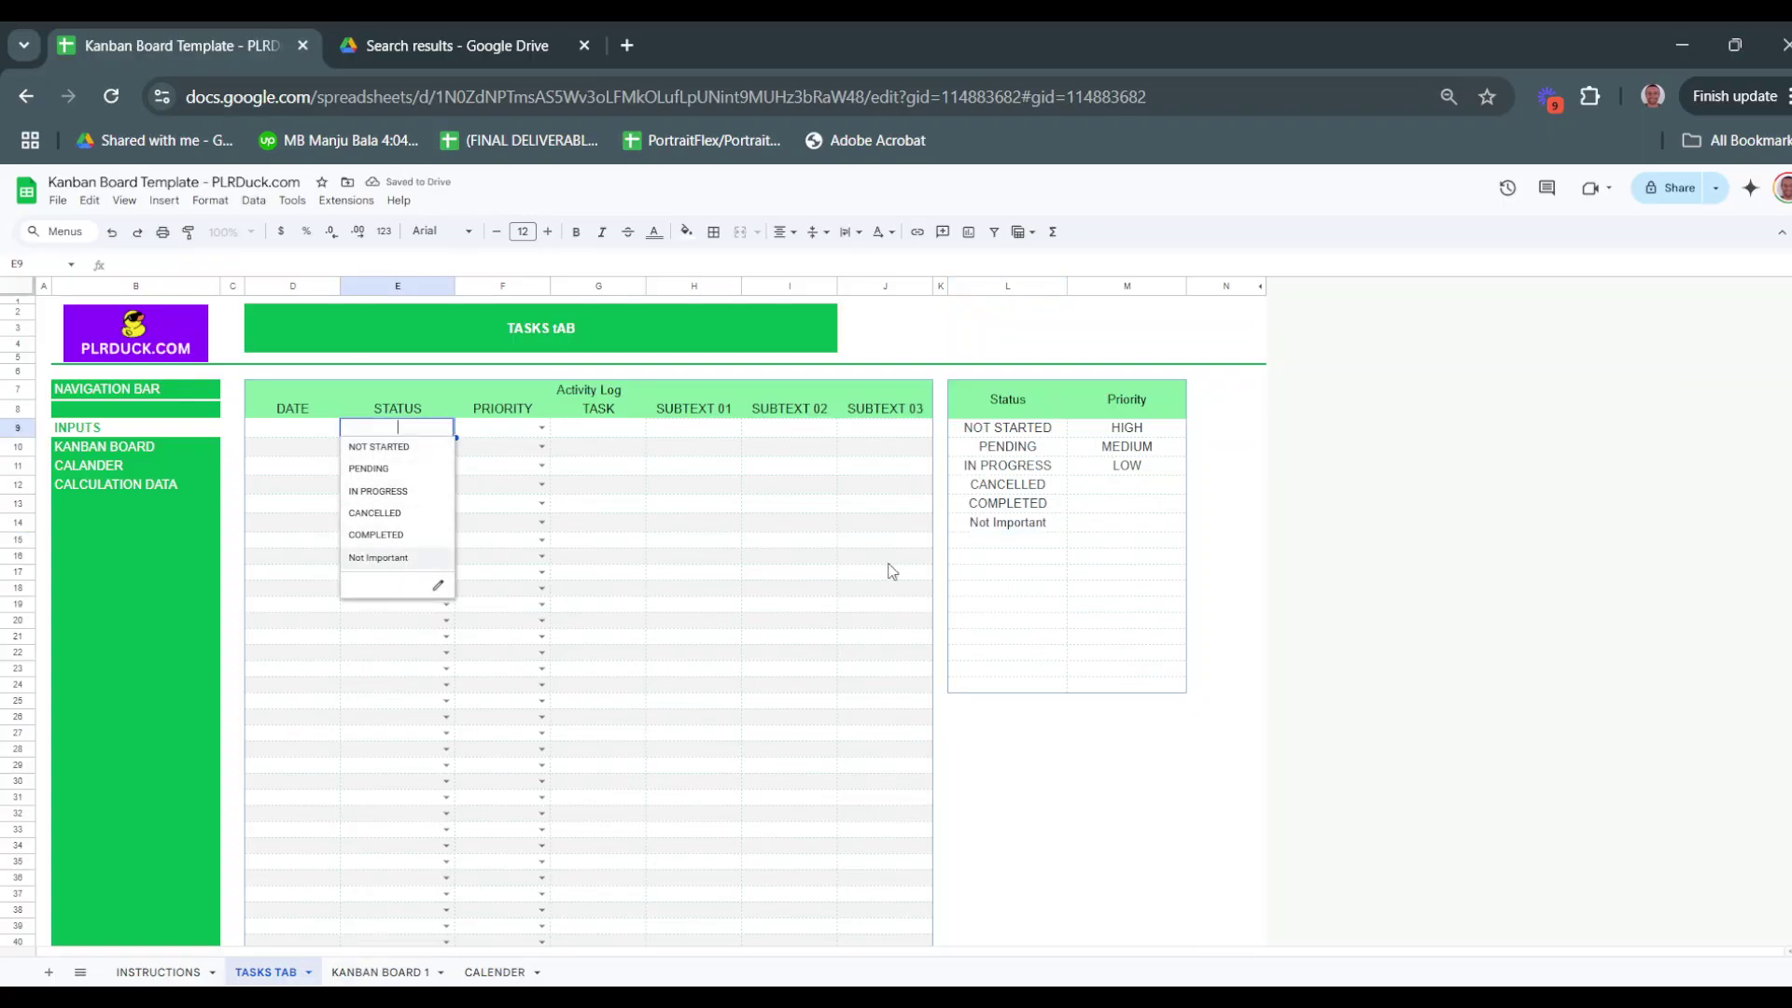
click(1065, 561)
key(Up)
key(Right)
key(Up)
key(Up)
key(Up)
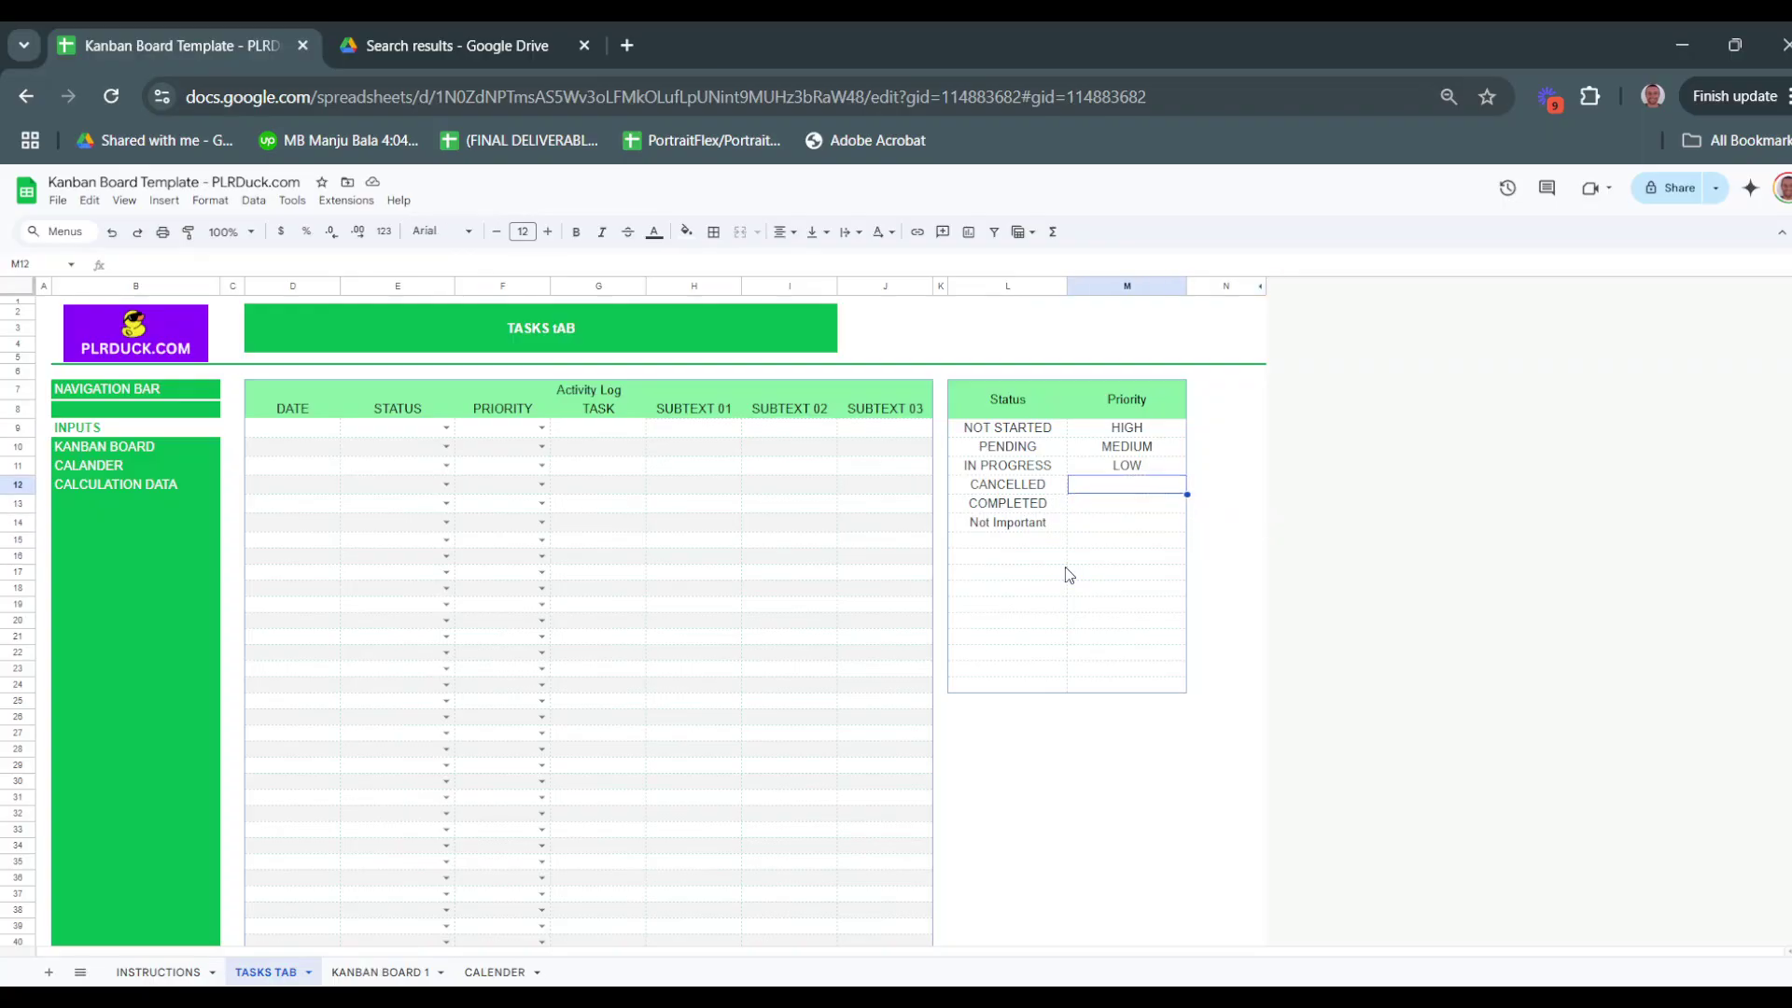
text(MEd)
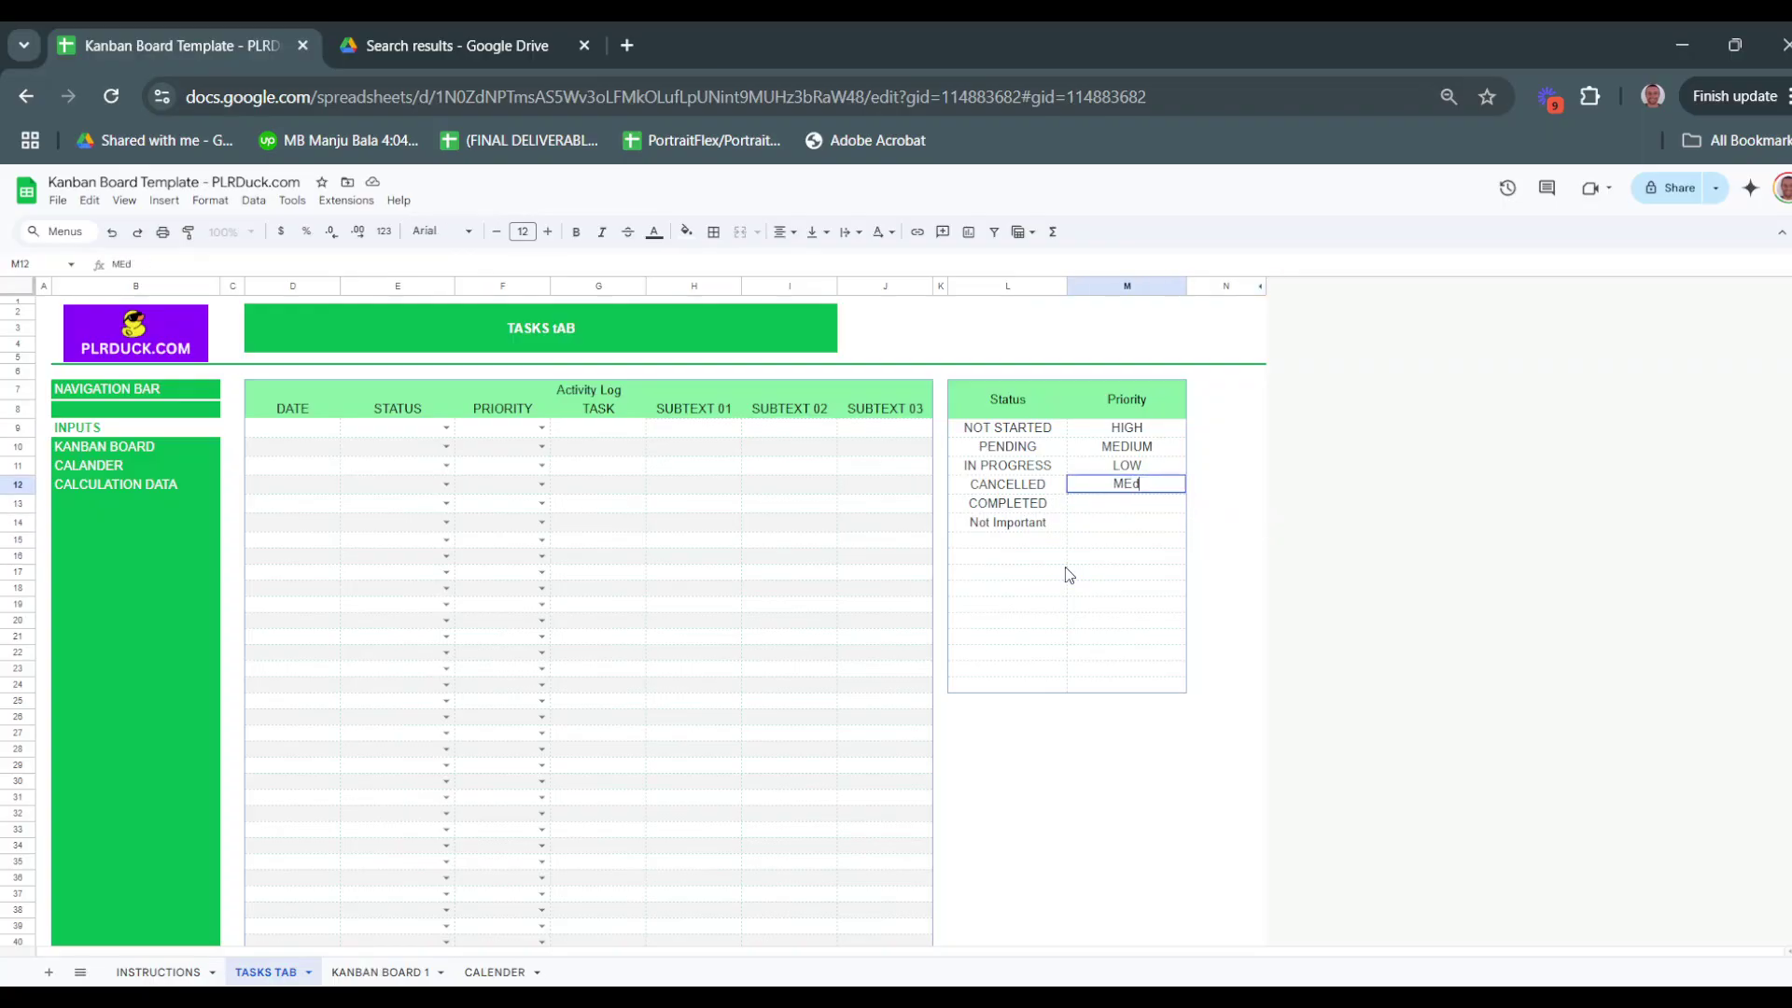
key(BackSpace)
text(DIUM _ HIGH)
key(Return)
click(541, 429)
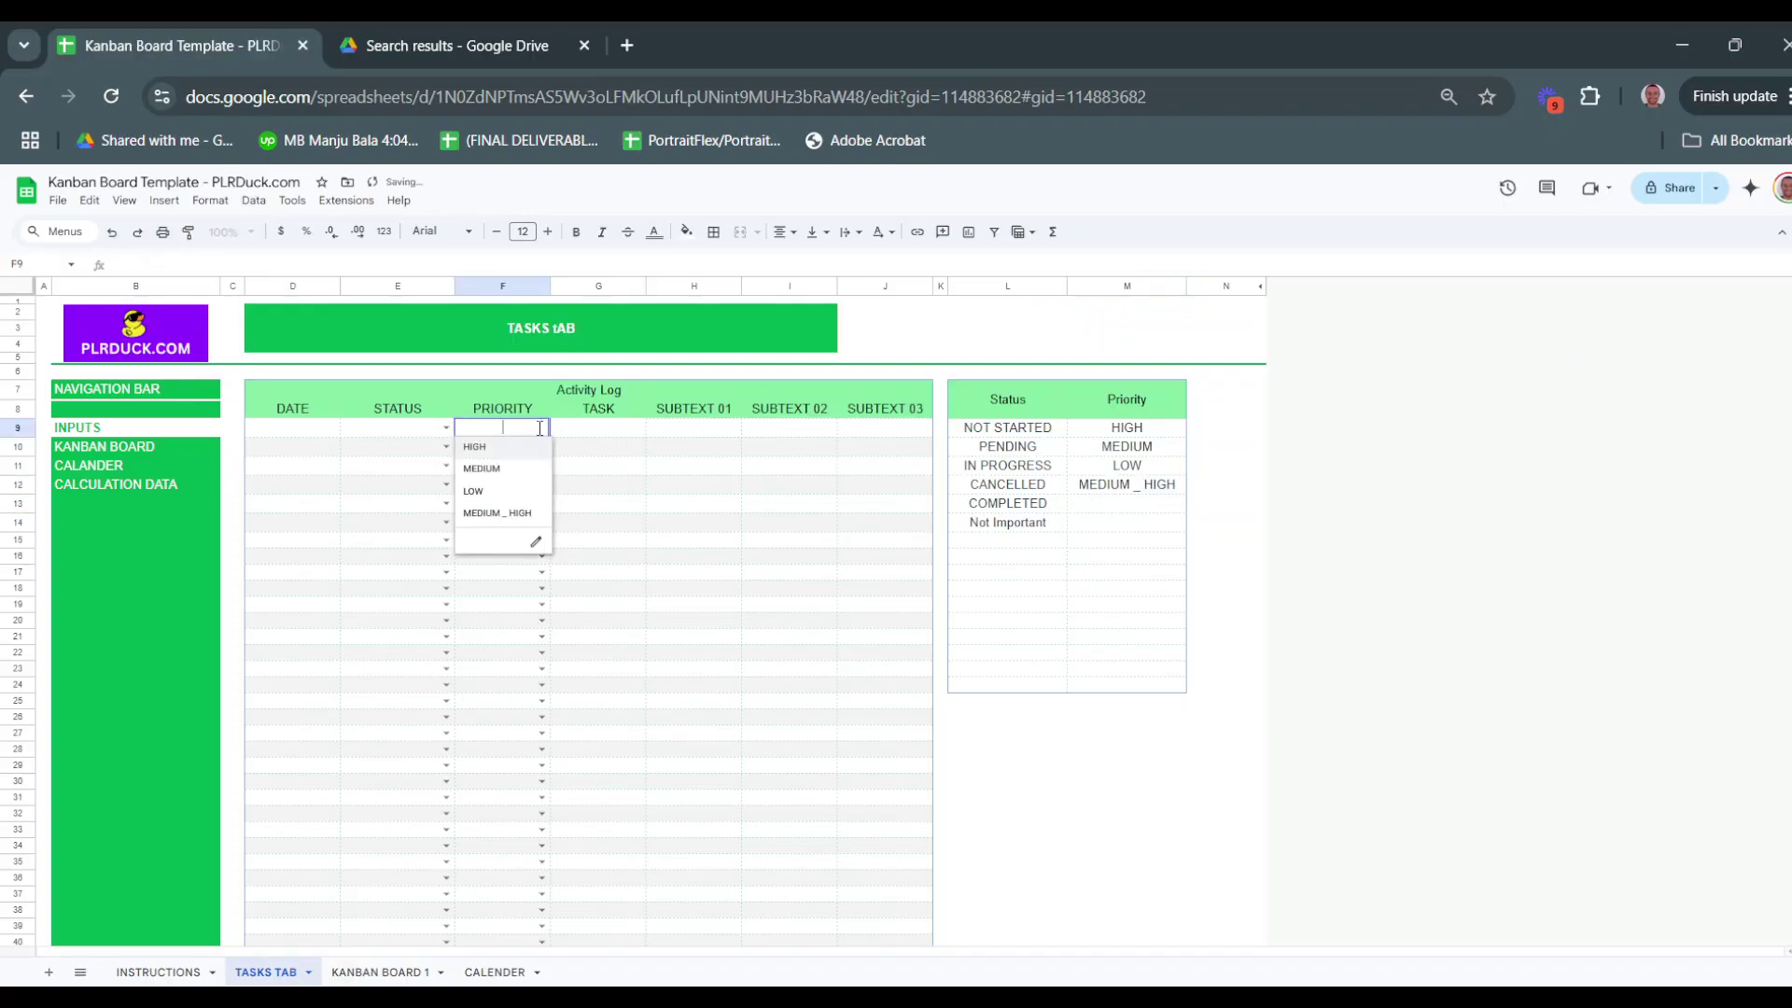
click(790, 502)
click(1028, 526)
key(Delete)
key(Right)
key(Up)
key(Up)
key(Delete)
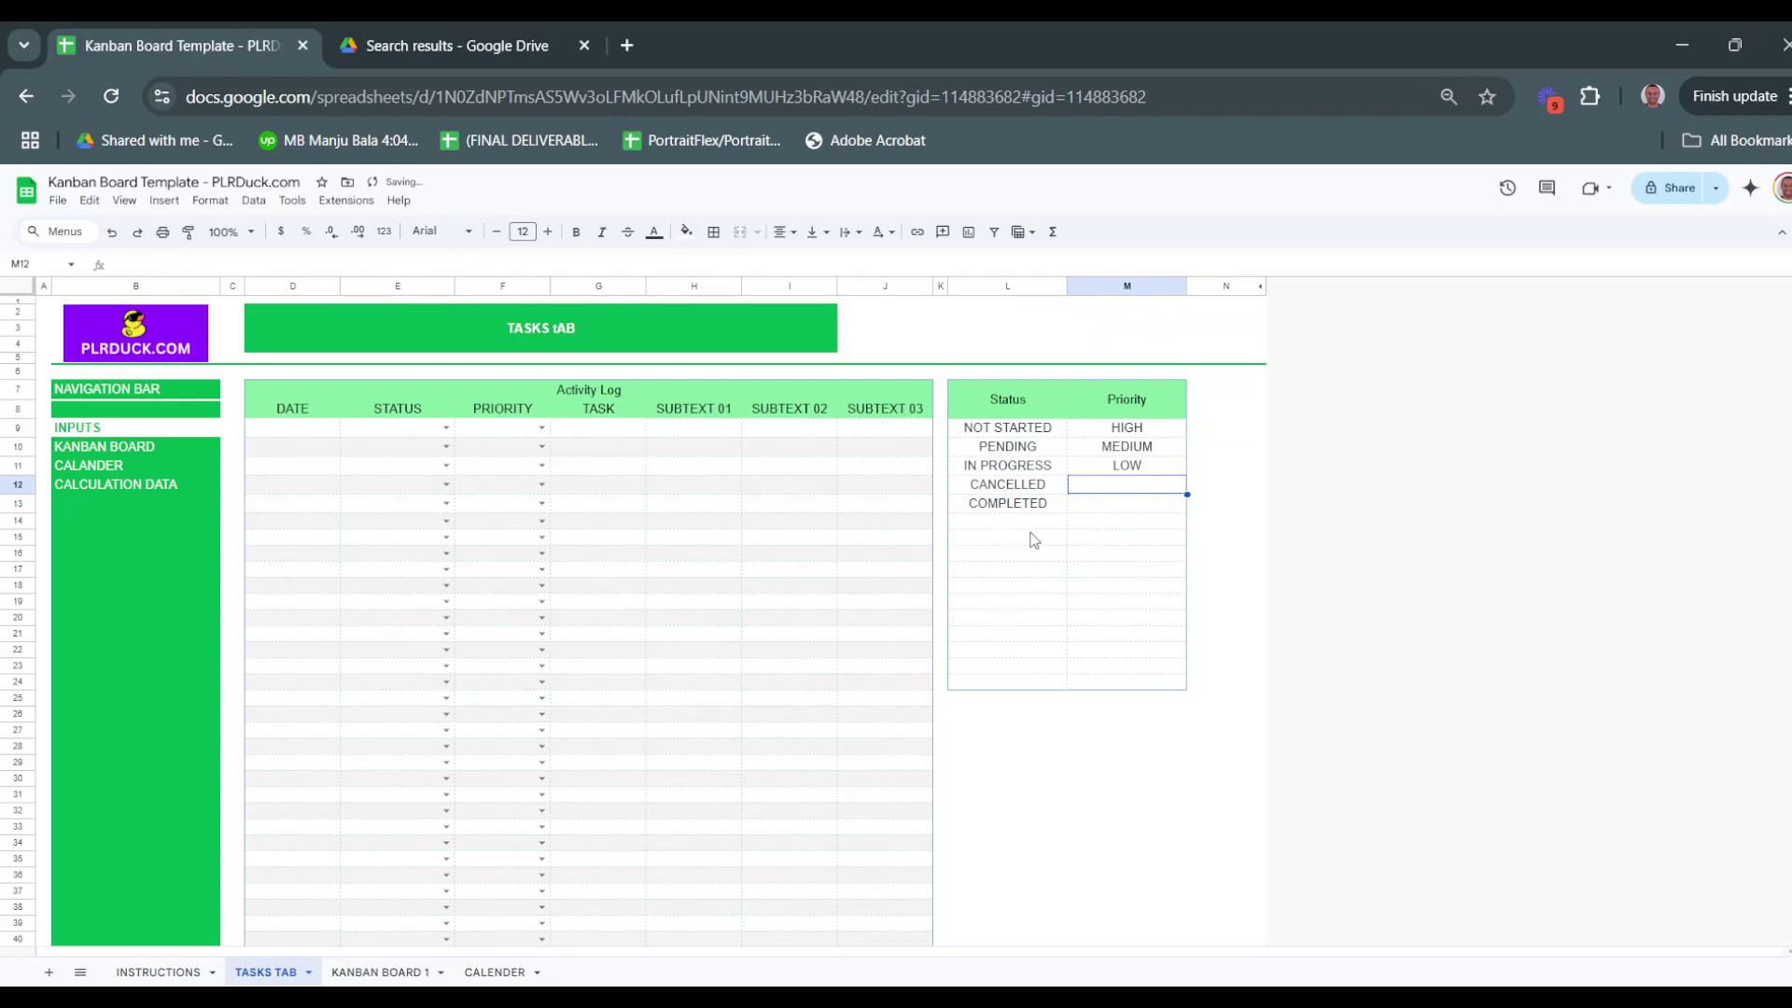
Enter 2/1/2025 as the first task date in D9 and widen column D to fit it
click(290, 432)
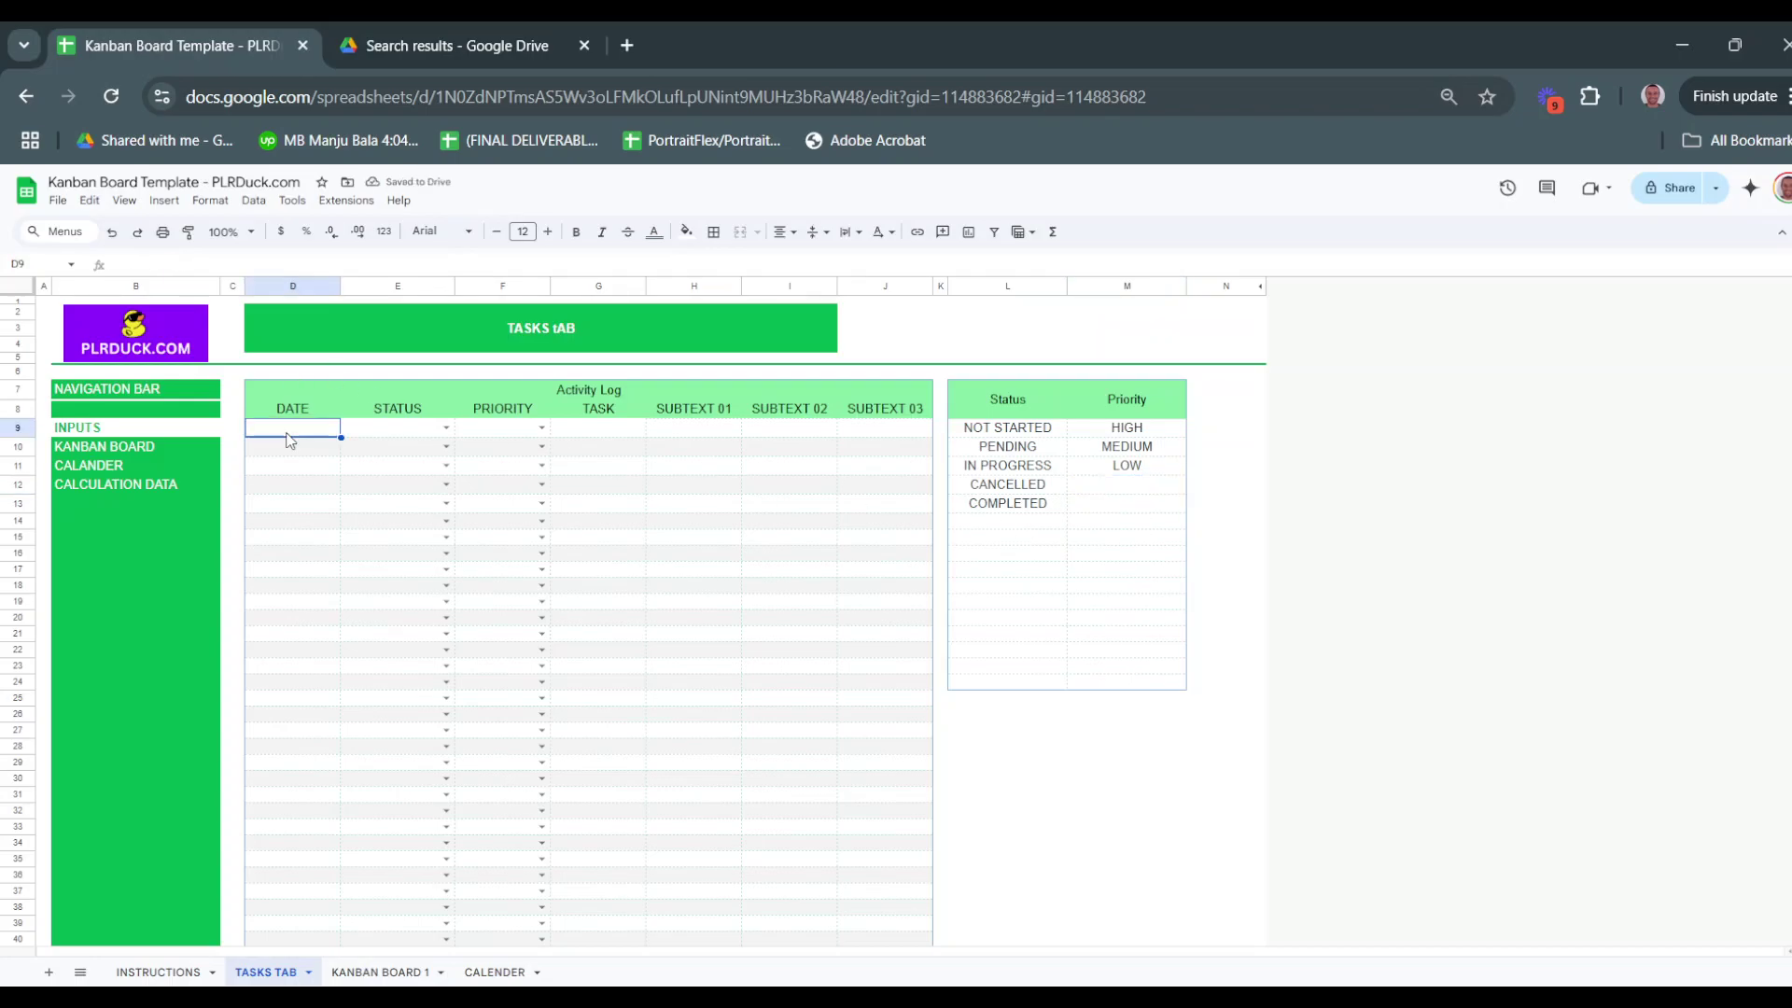
text(2/1/2025)
key(Return)
click(286, 432)
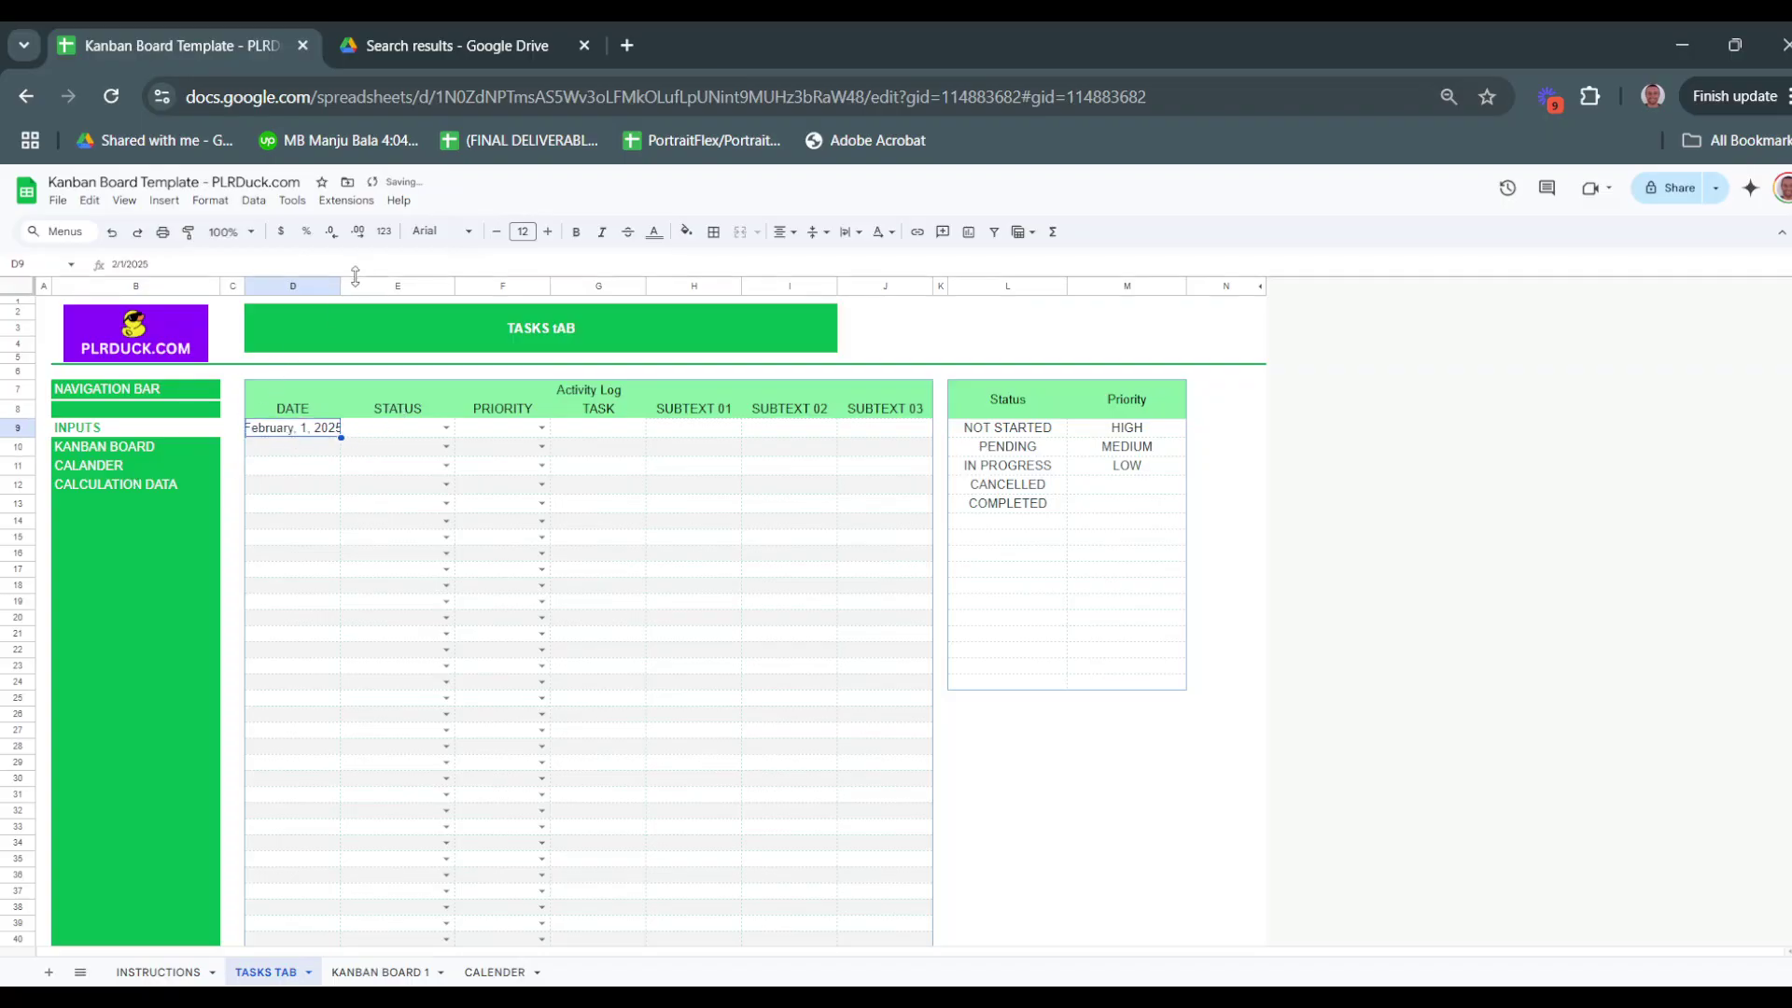
drag(340, 286, 350, 286)
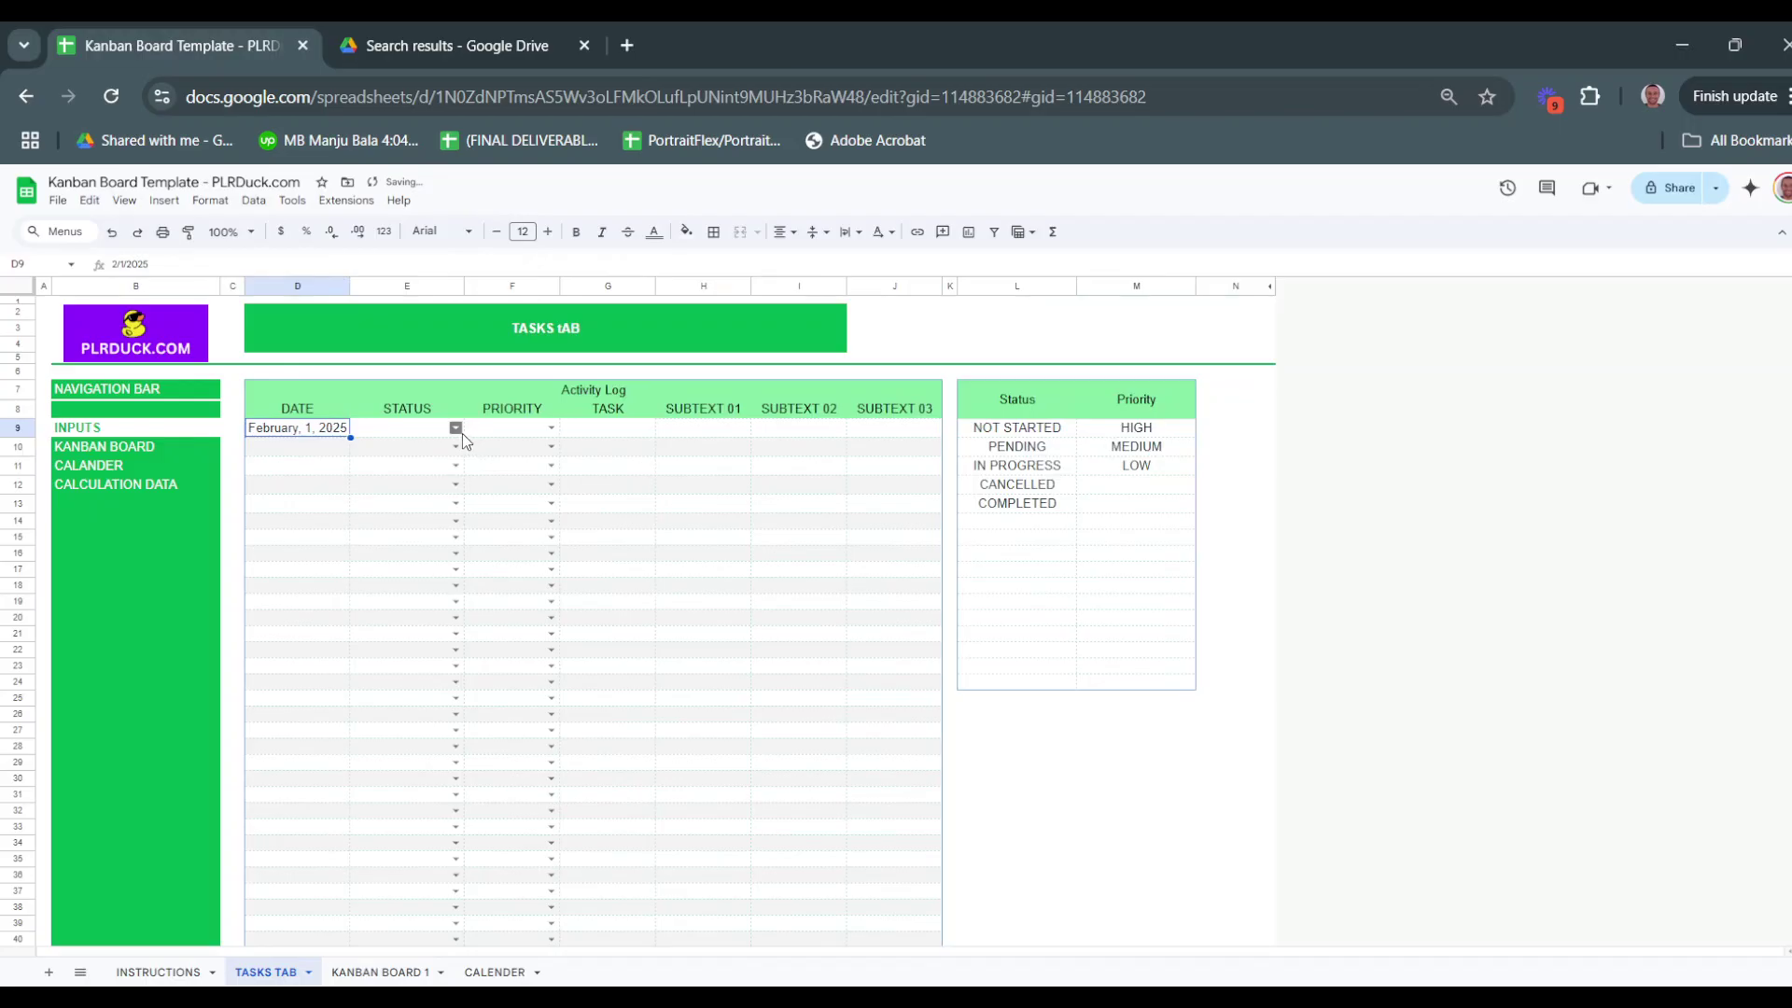
Widen the TASK column and enter Hire New Salesman in G9 with subtext RETAIL in H9
click(611, 430)
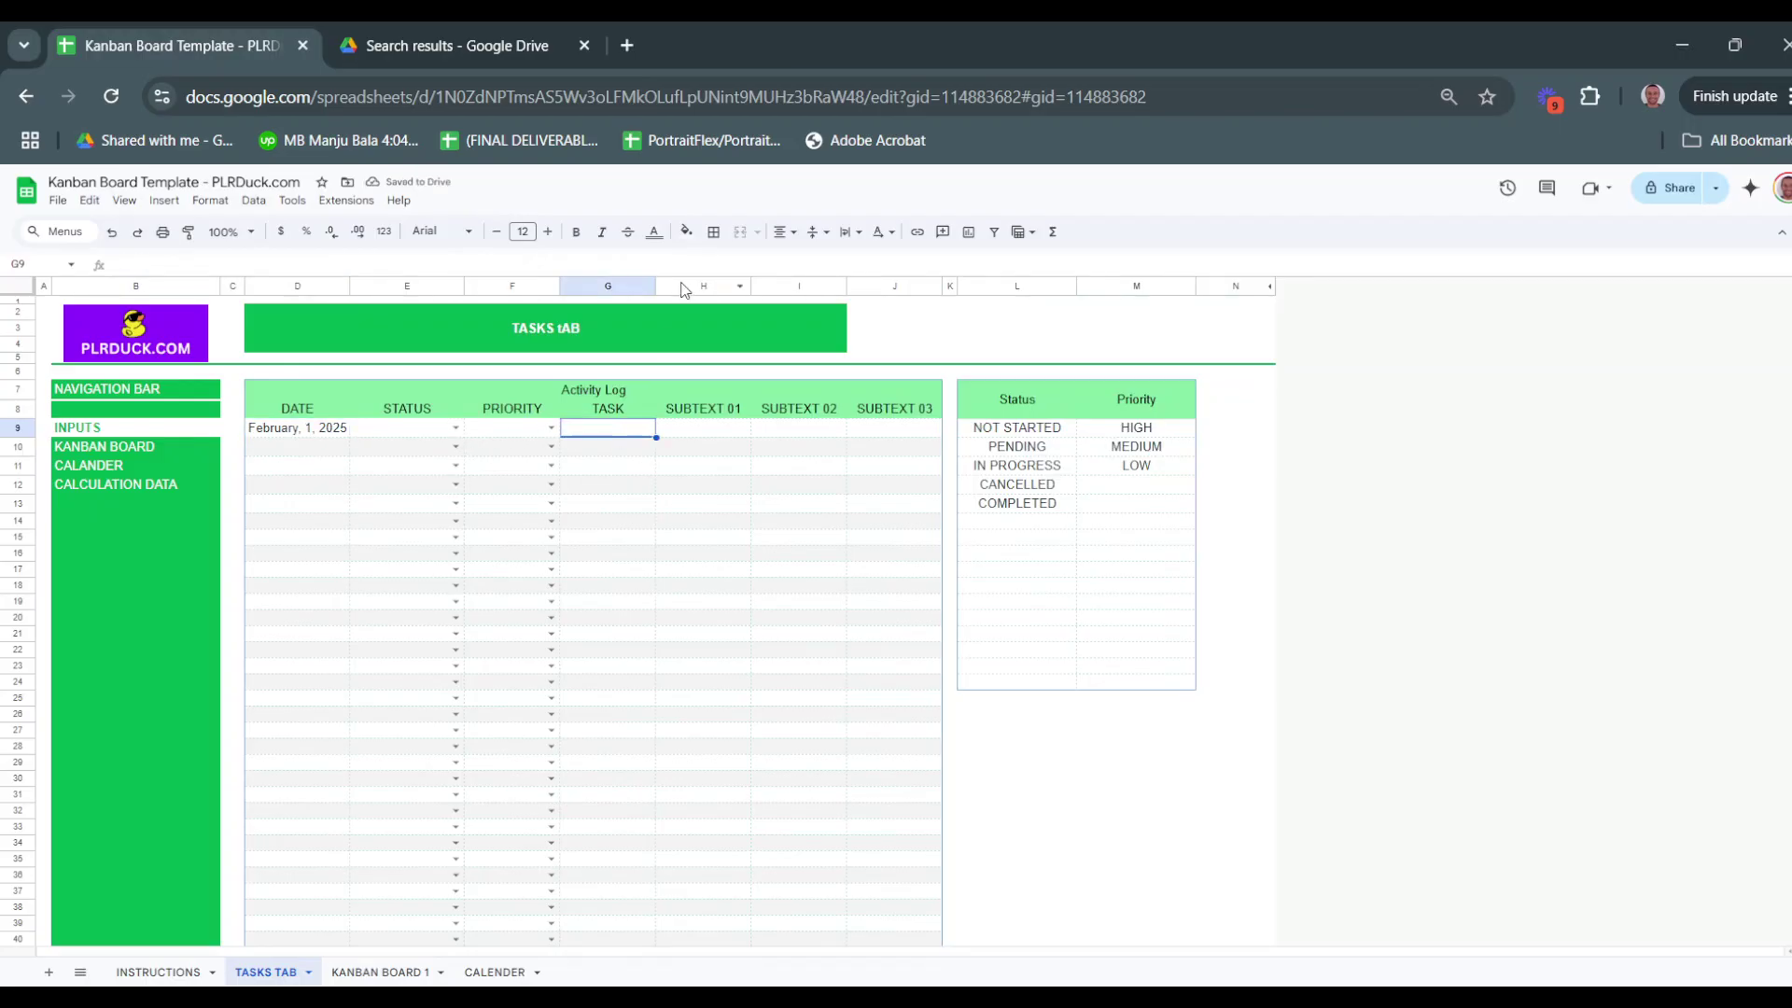
drag(655, 284, 721, 284)
text(Hire New Salesman)
key(Return)
key(Up)
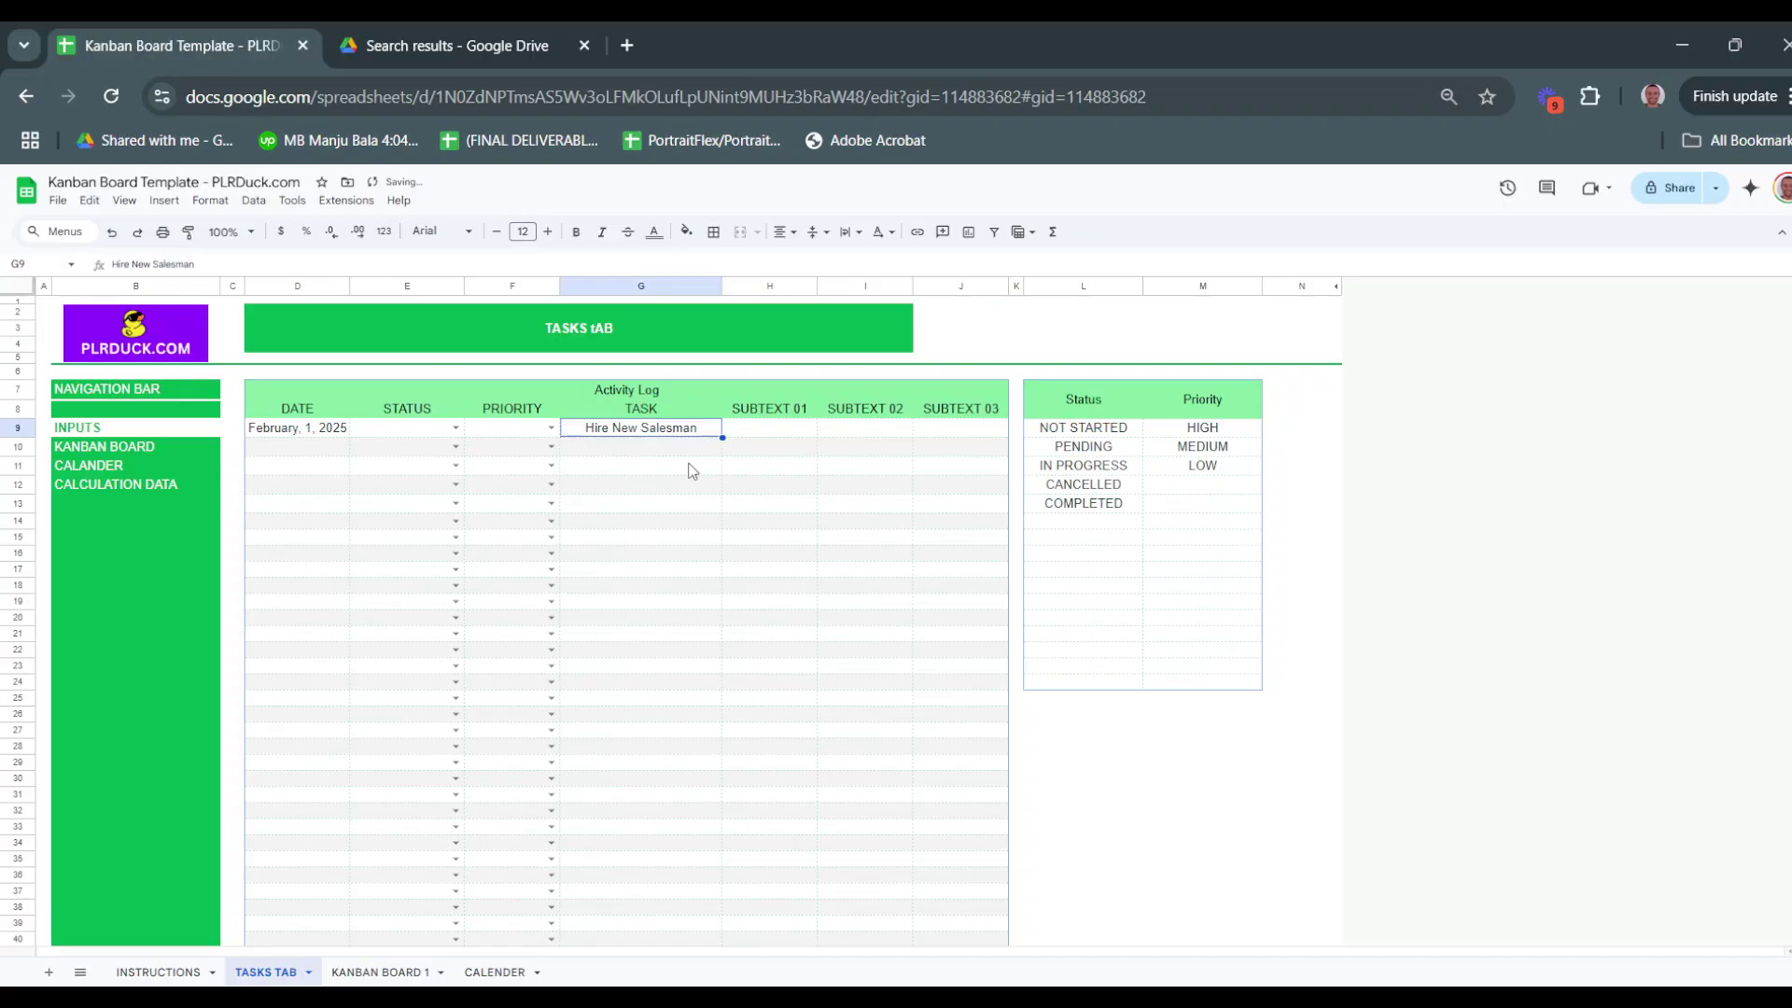
key(Right)
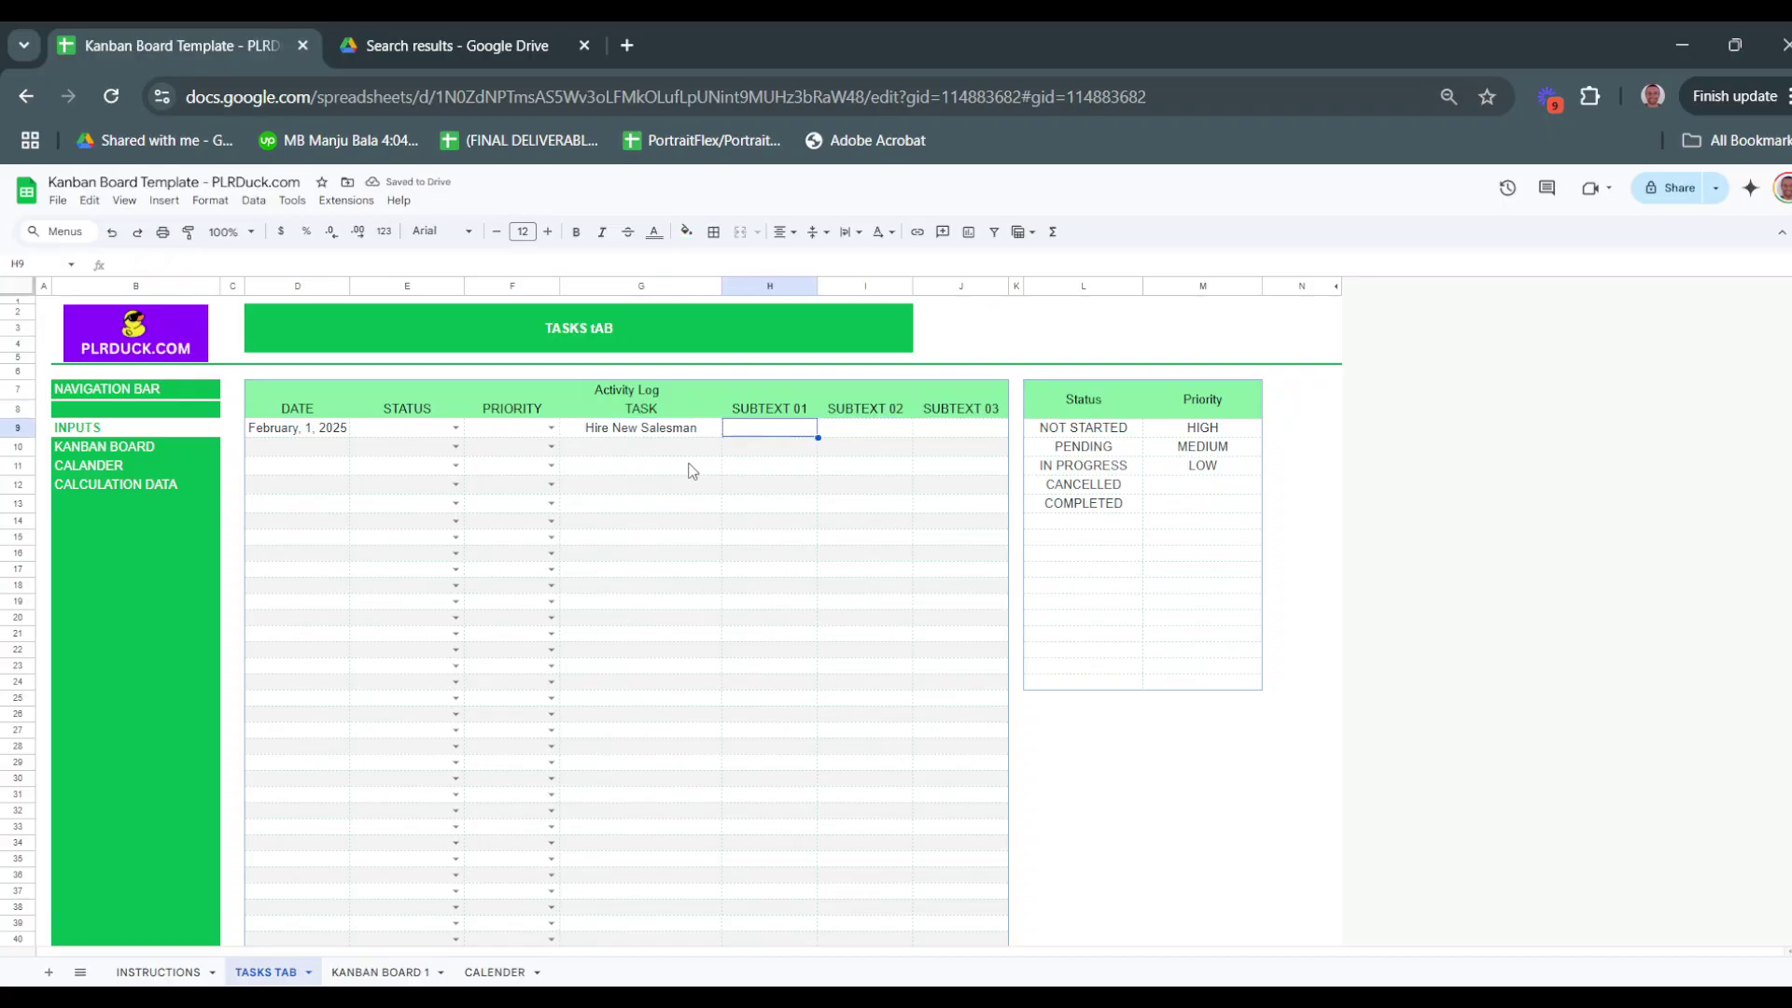
text(RETAIL)
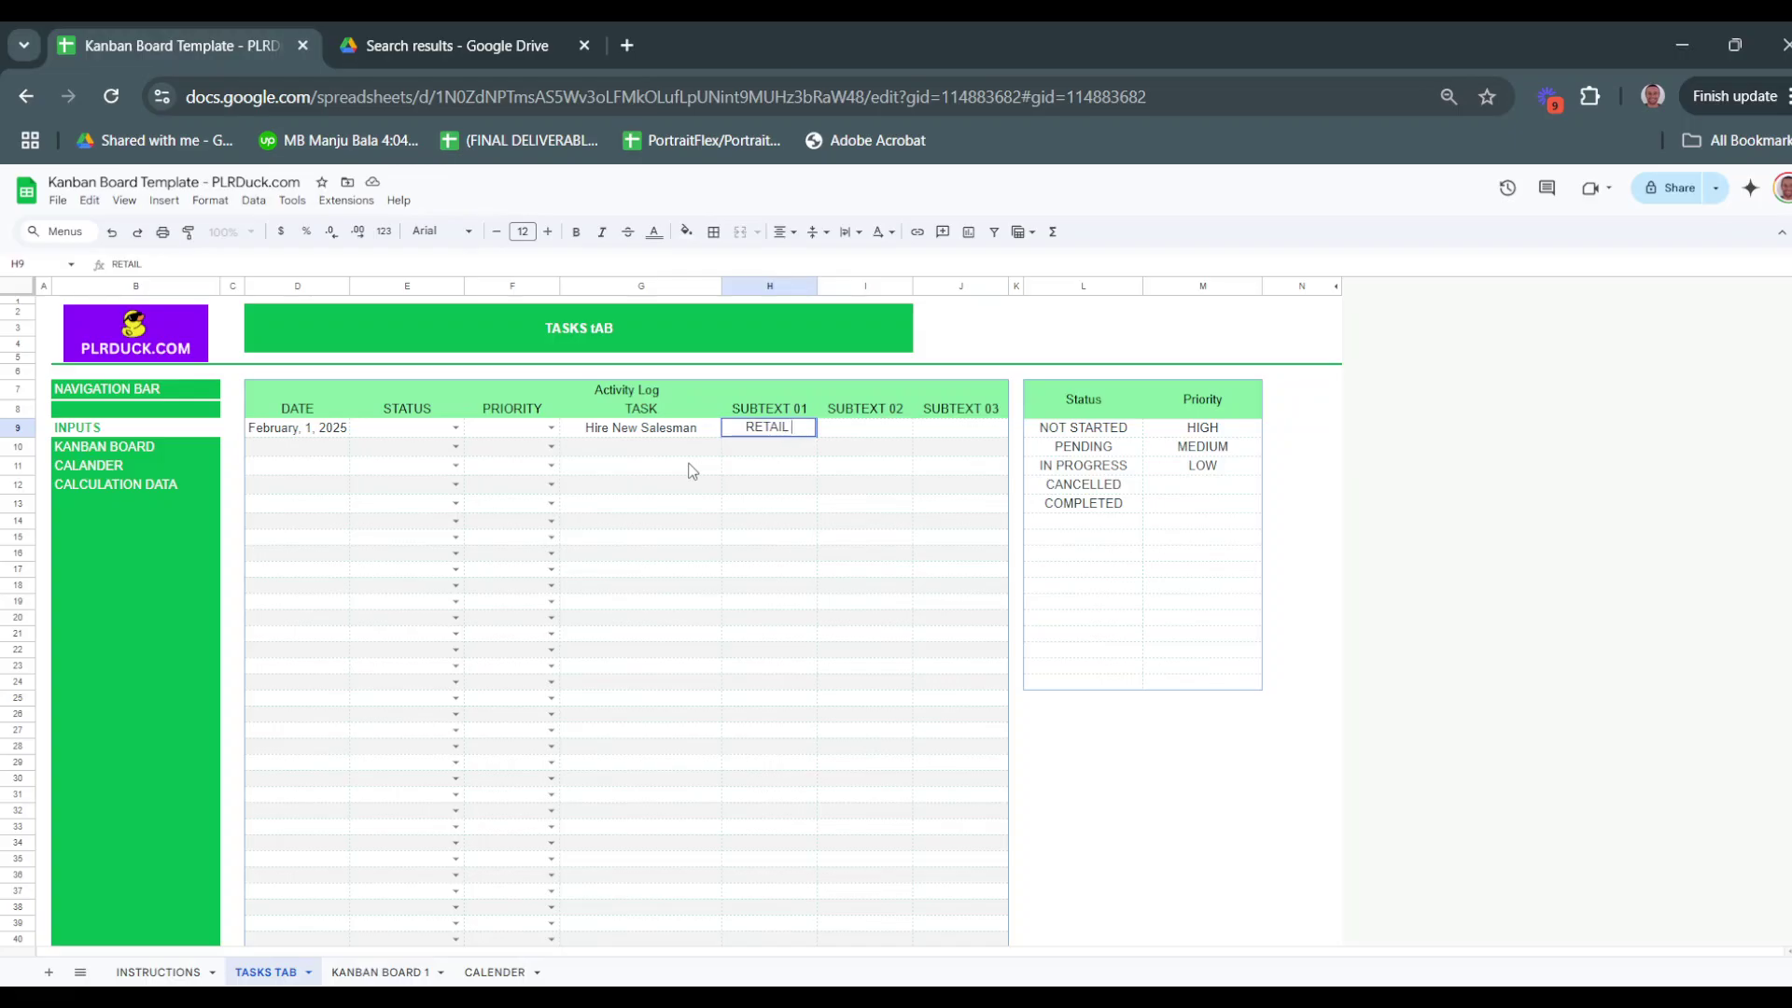
key(Return)
key(Up)
key(Right)
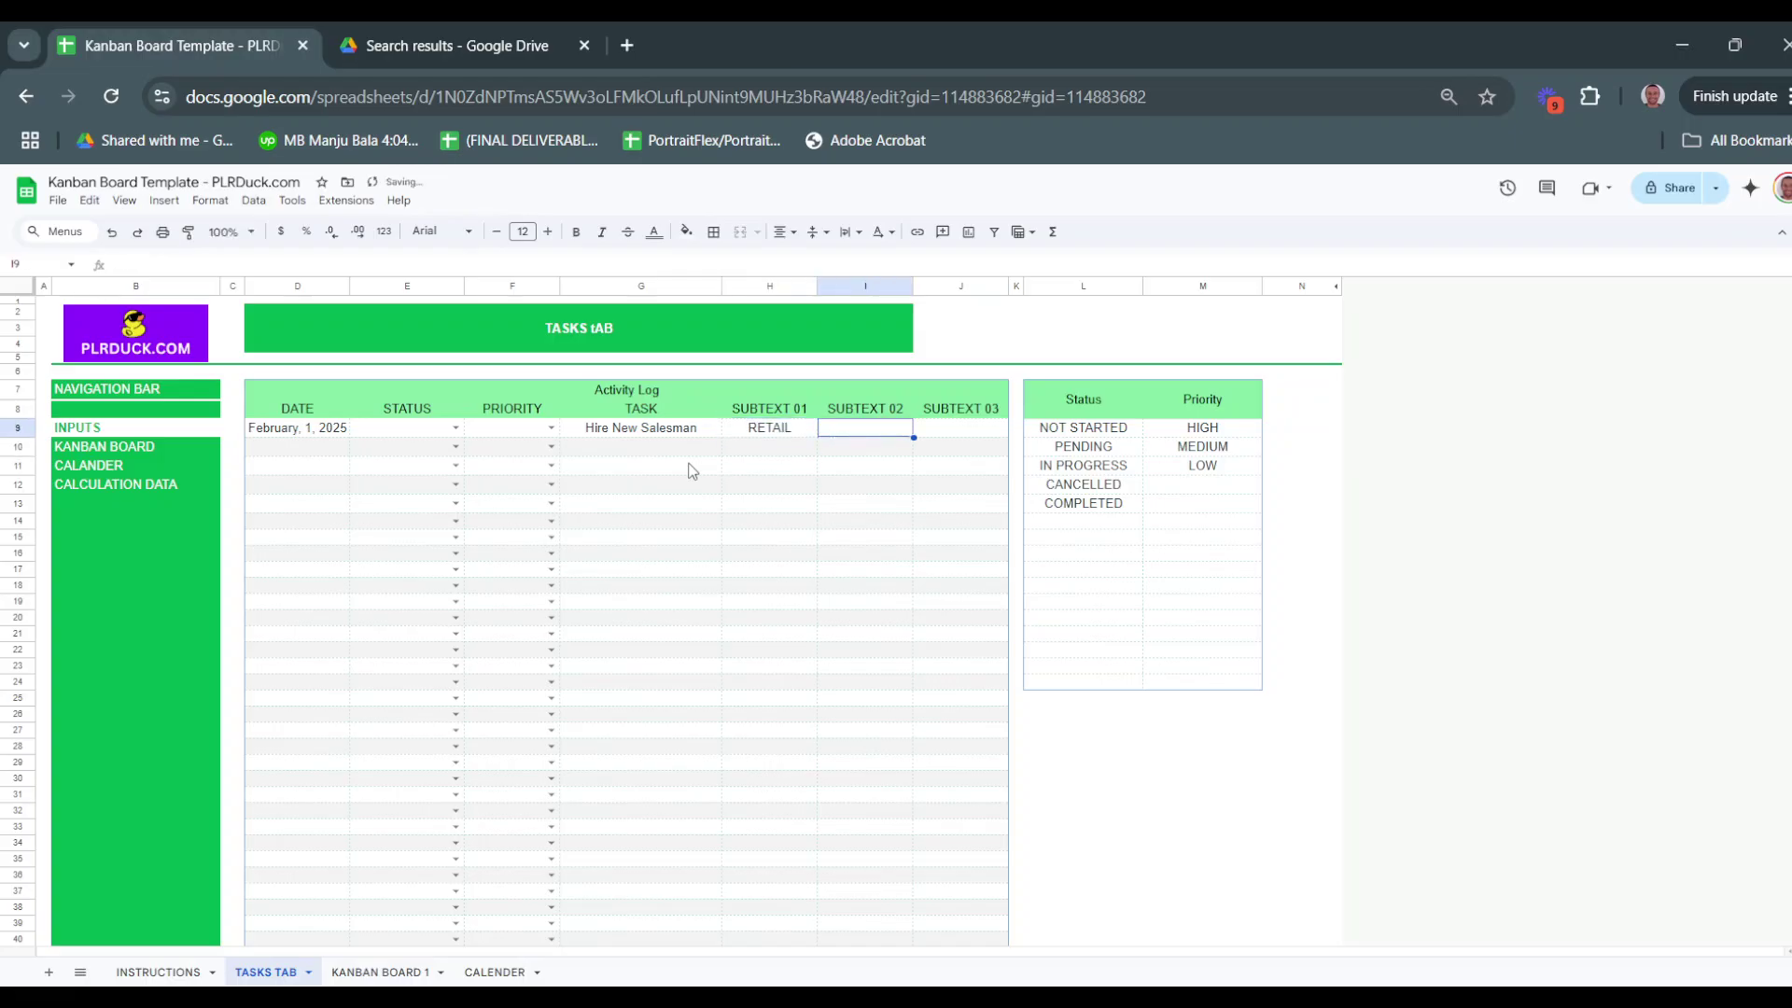
Fill row 10 with date February 2, task Hire a Sales Manager and subtext RETAIL
key(Left)
key(Left)
key(Left)
key(Left)
key(Left)
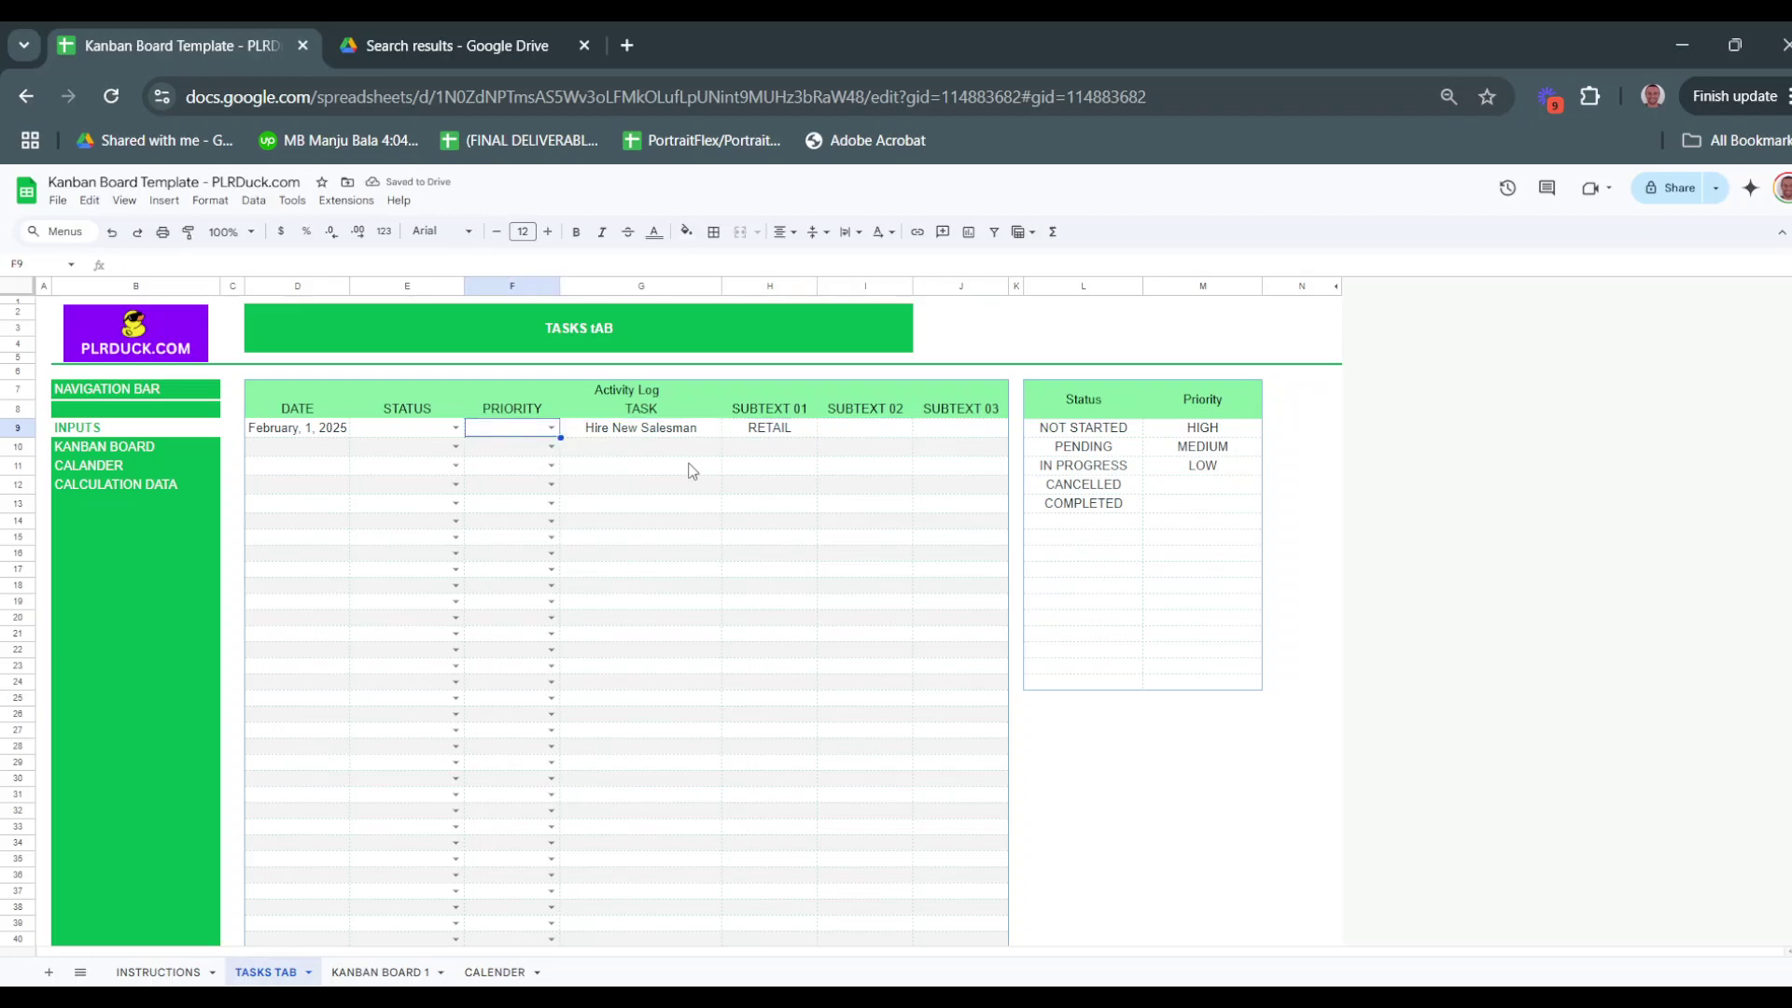
key(Down)
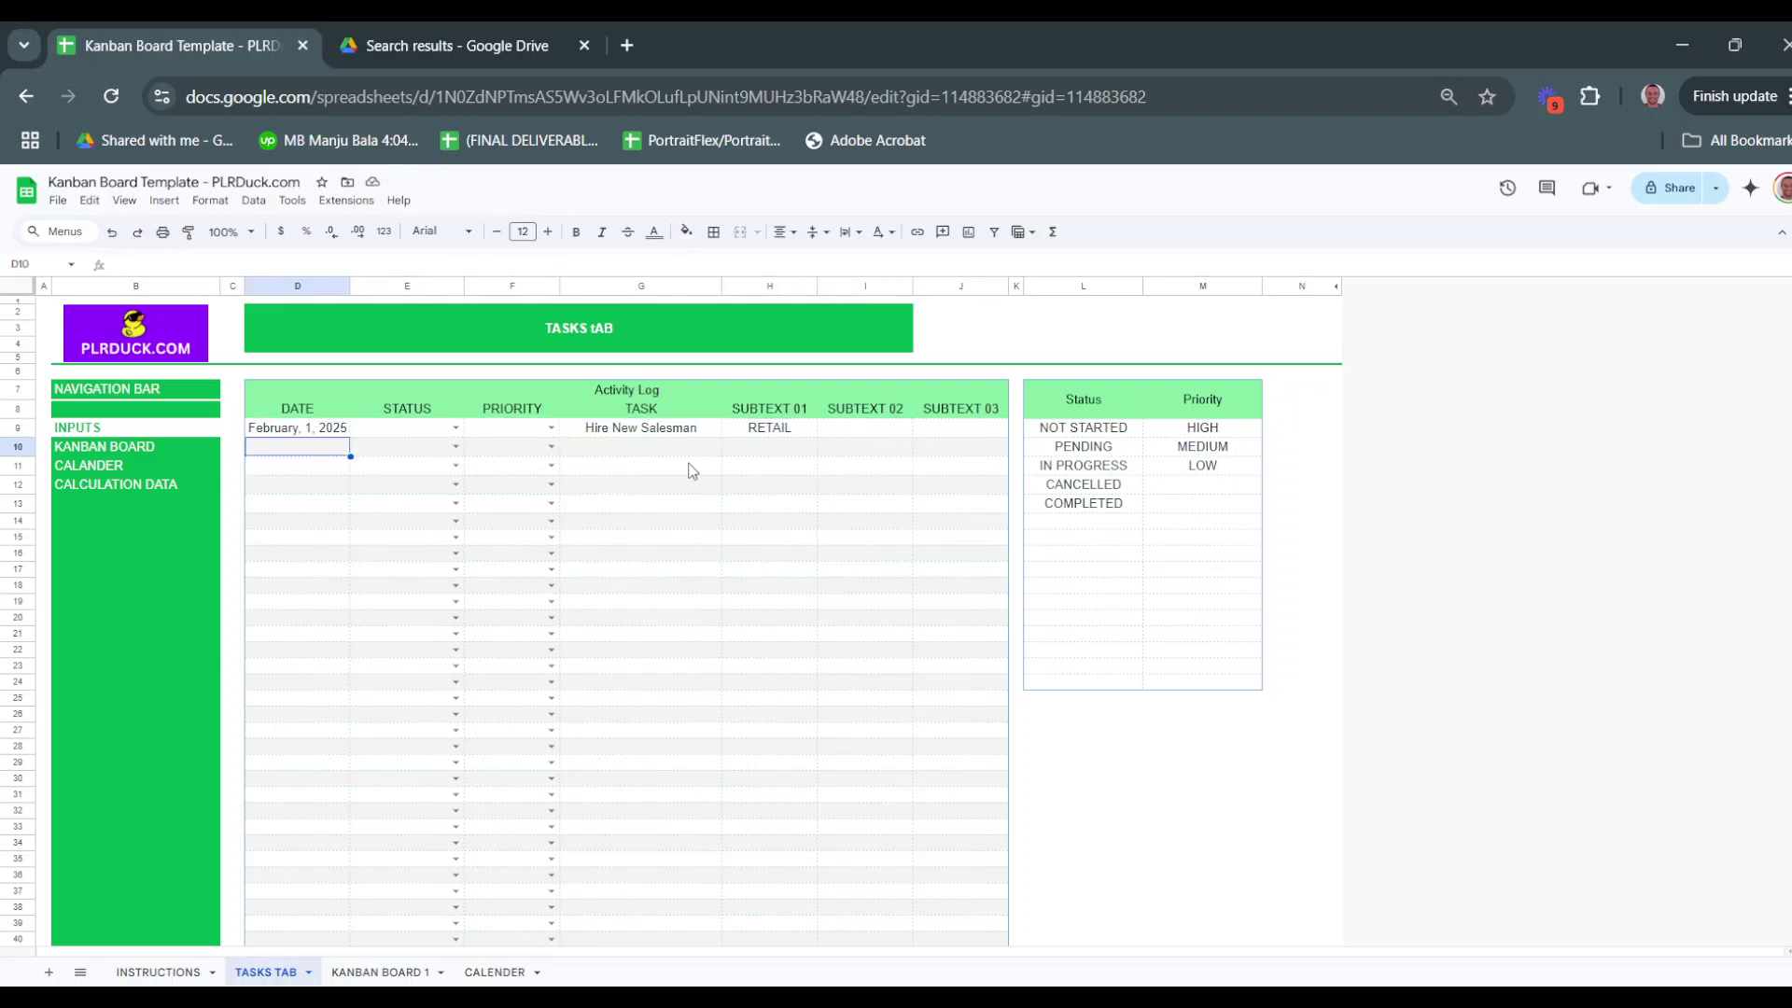
text(Februar)
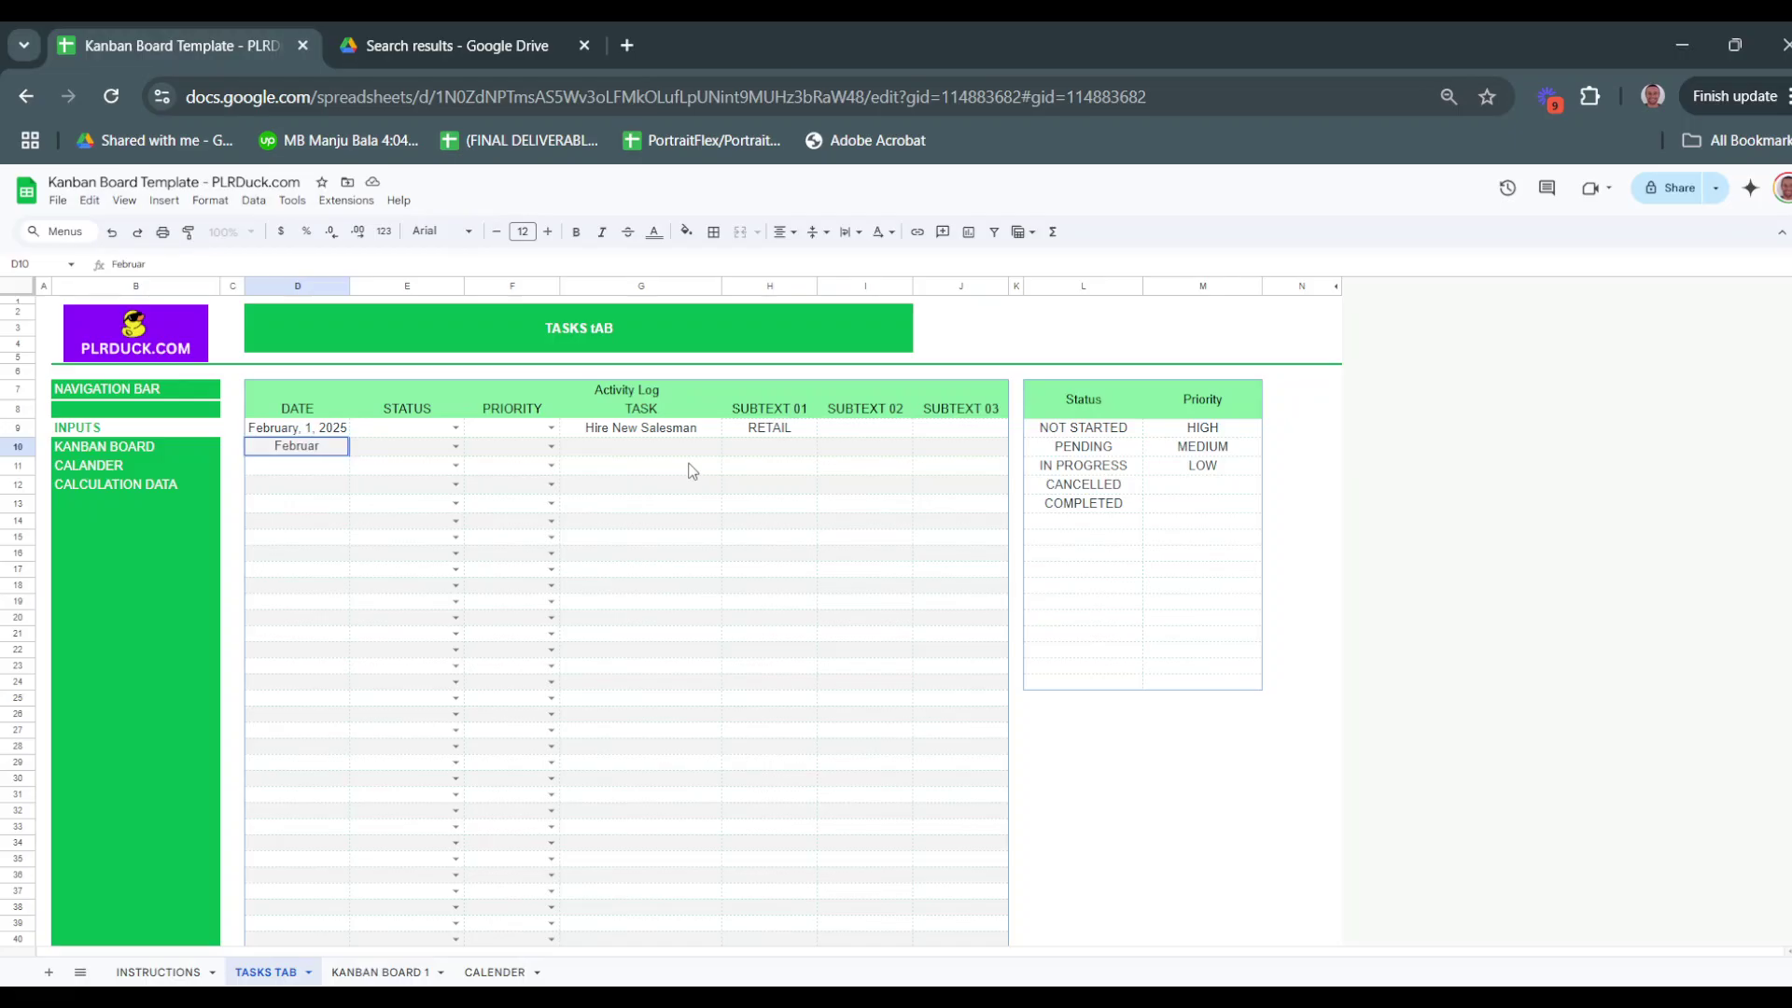
text(y 2)
key(Return)
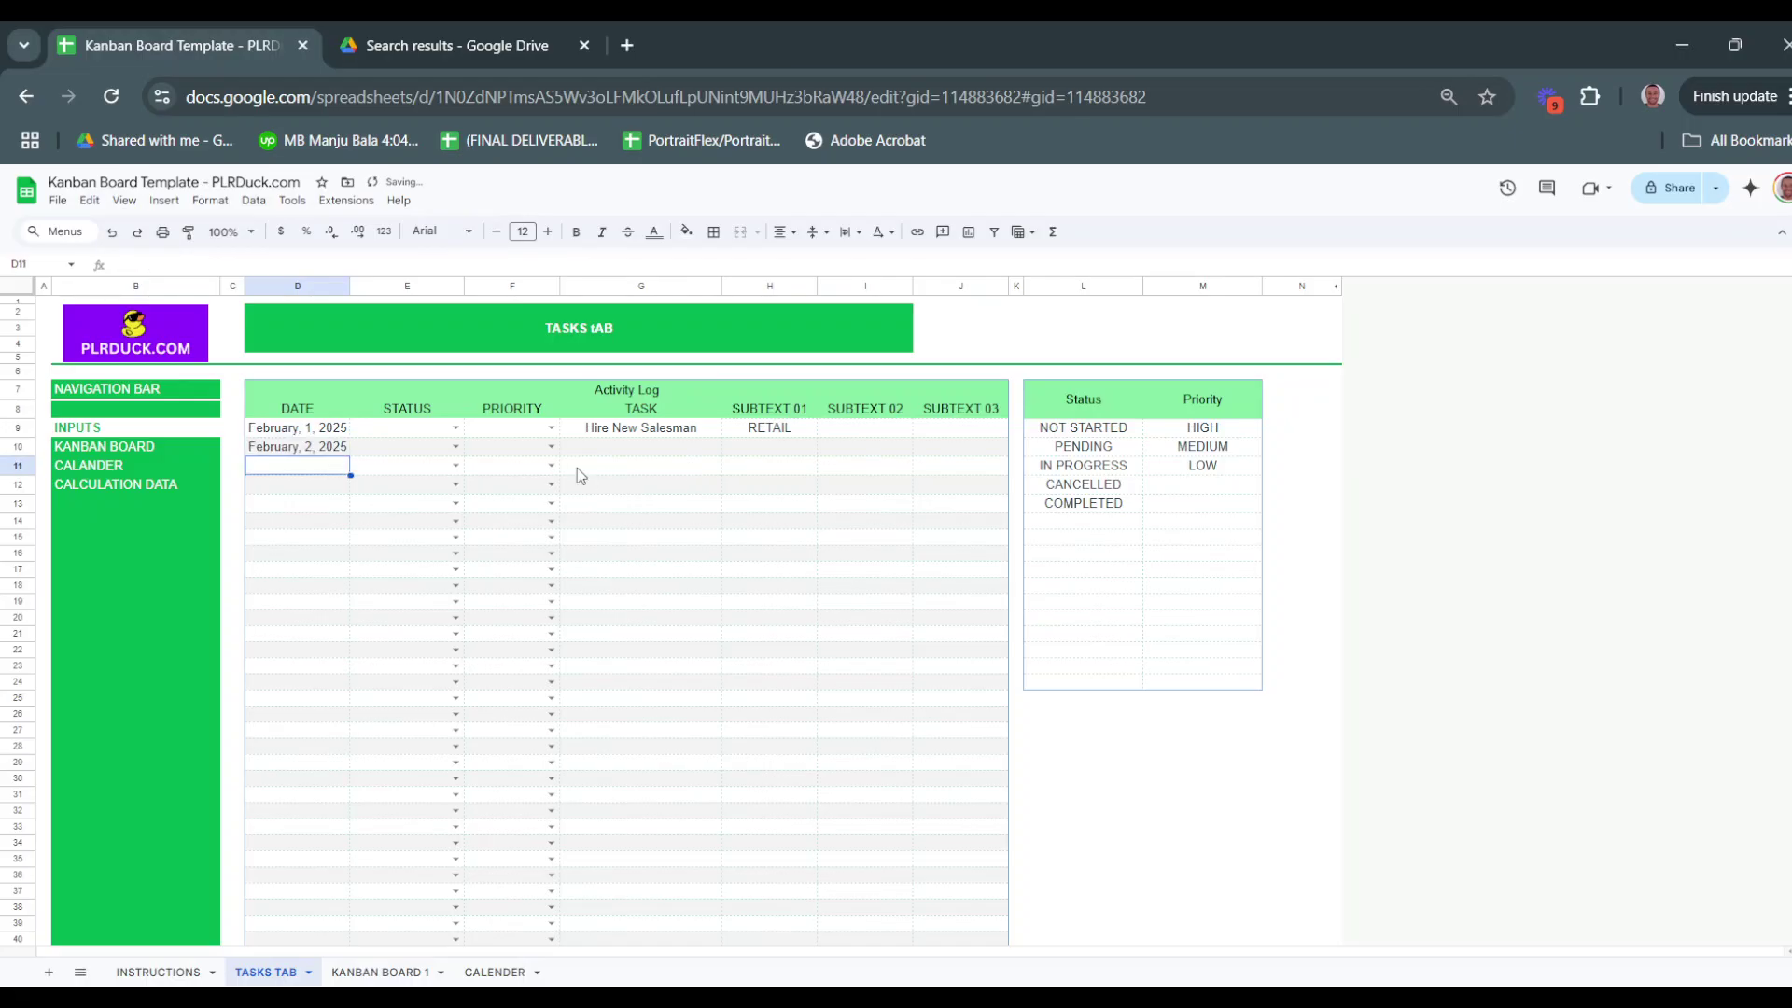
click(614, 447)
text(HIRE A S)
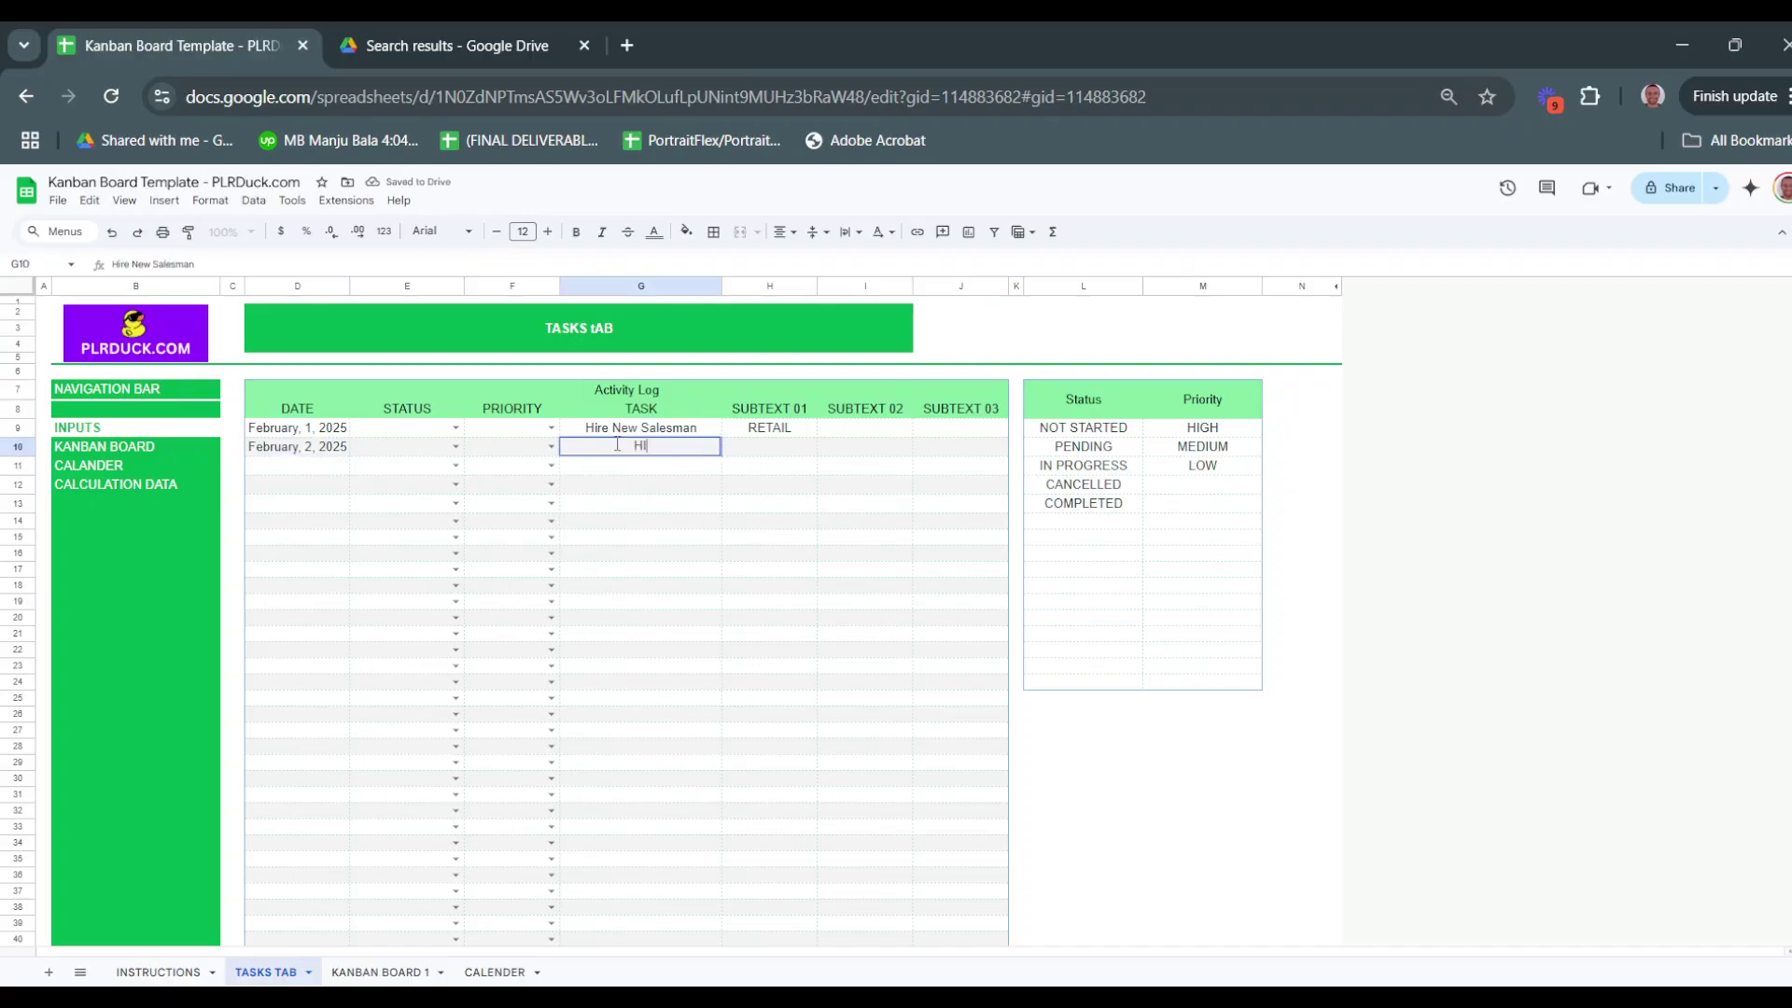
key(BackSpace)
key(BackSpace)
key(BackSpace)
key(BackSpace)
key(BackSpace)
key(BackSpace)
key(BackSpace)
key(BackSpace)
text(Hire a Sales Manager)
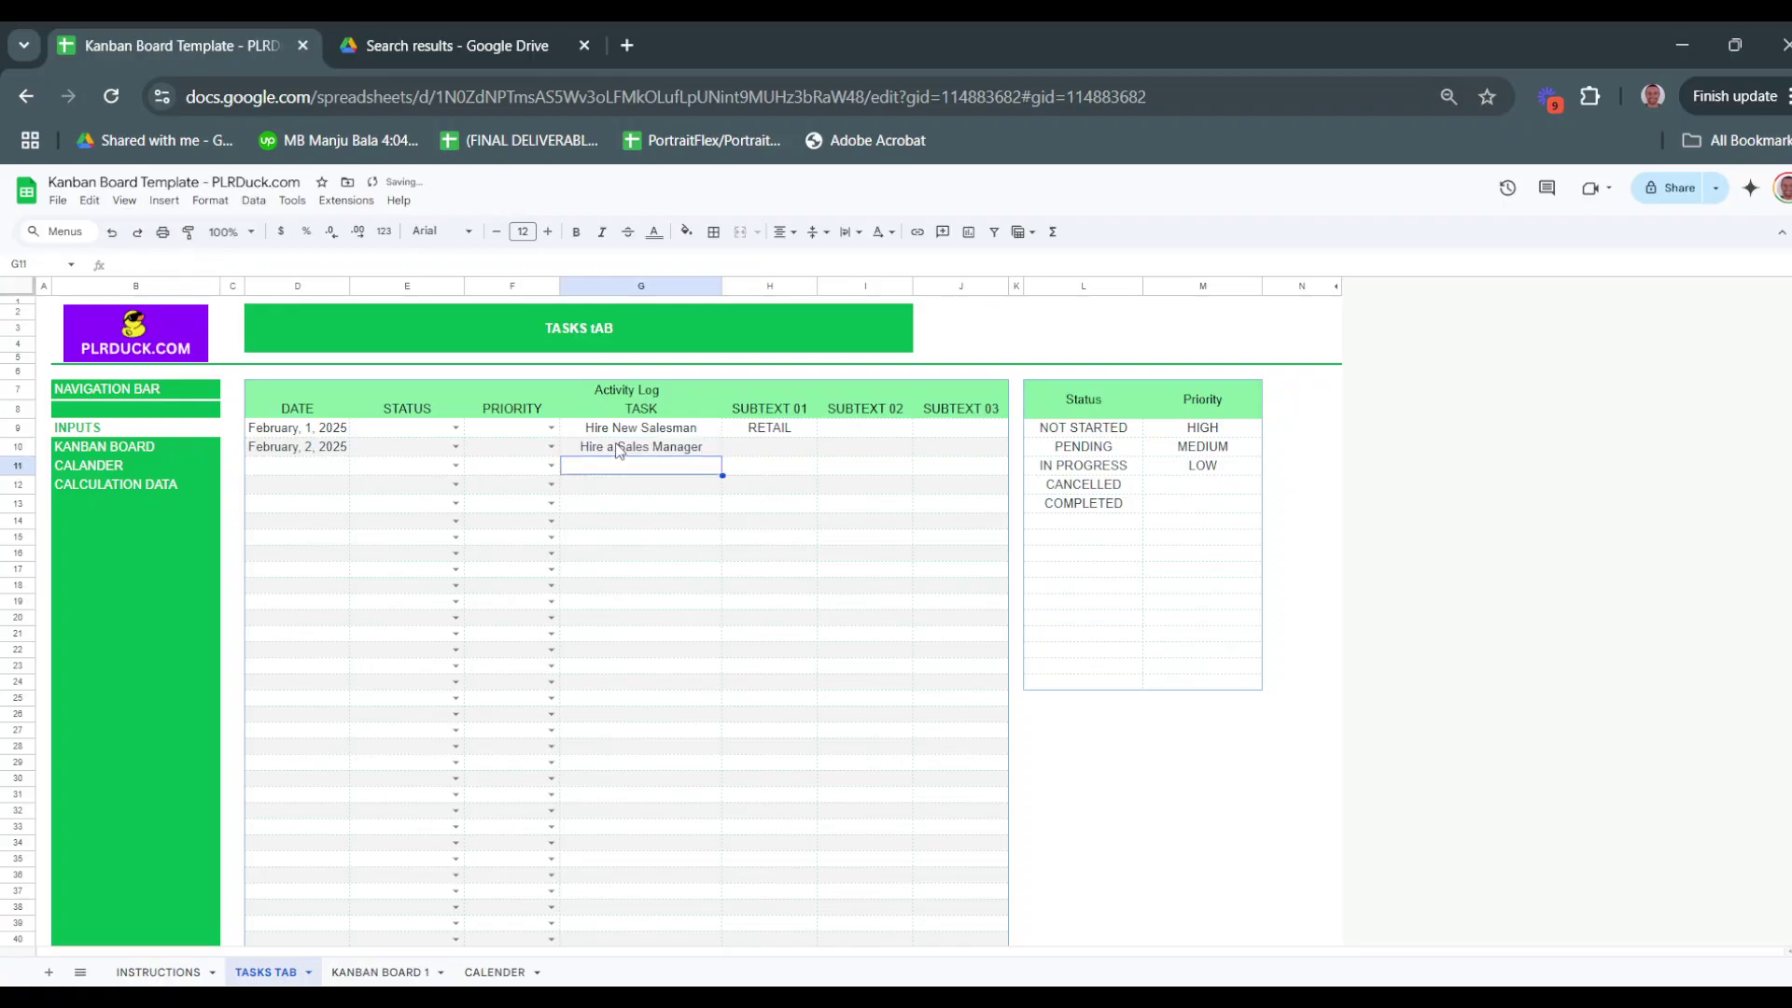
key(Tab)
text(RETAIL)
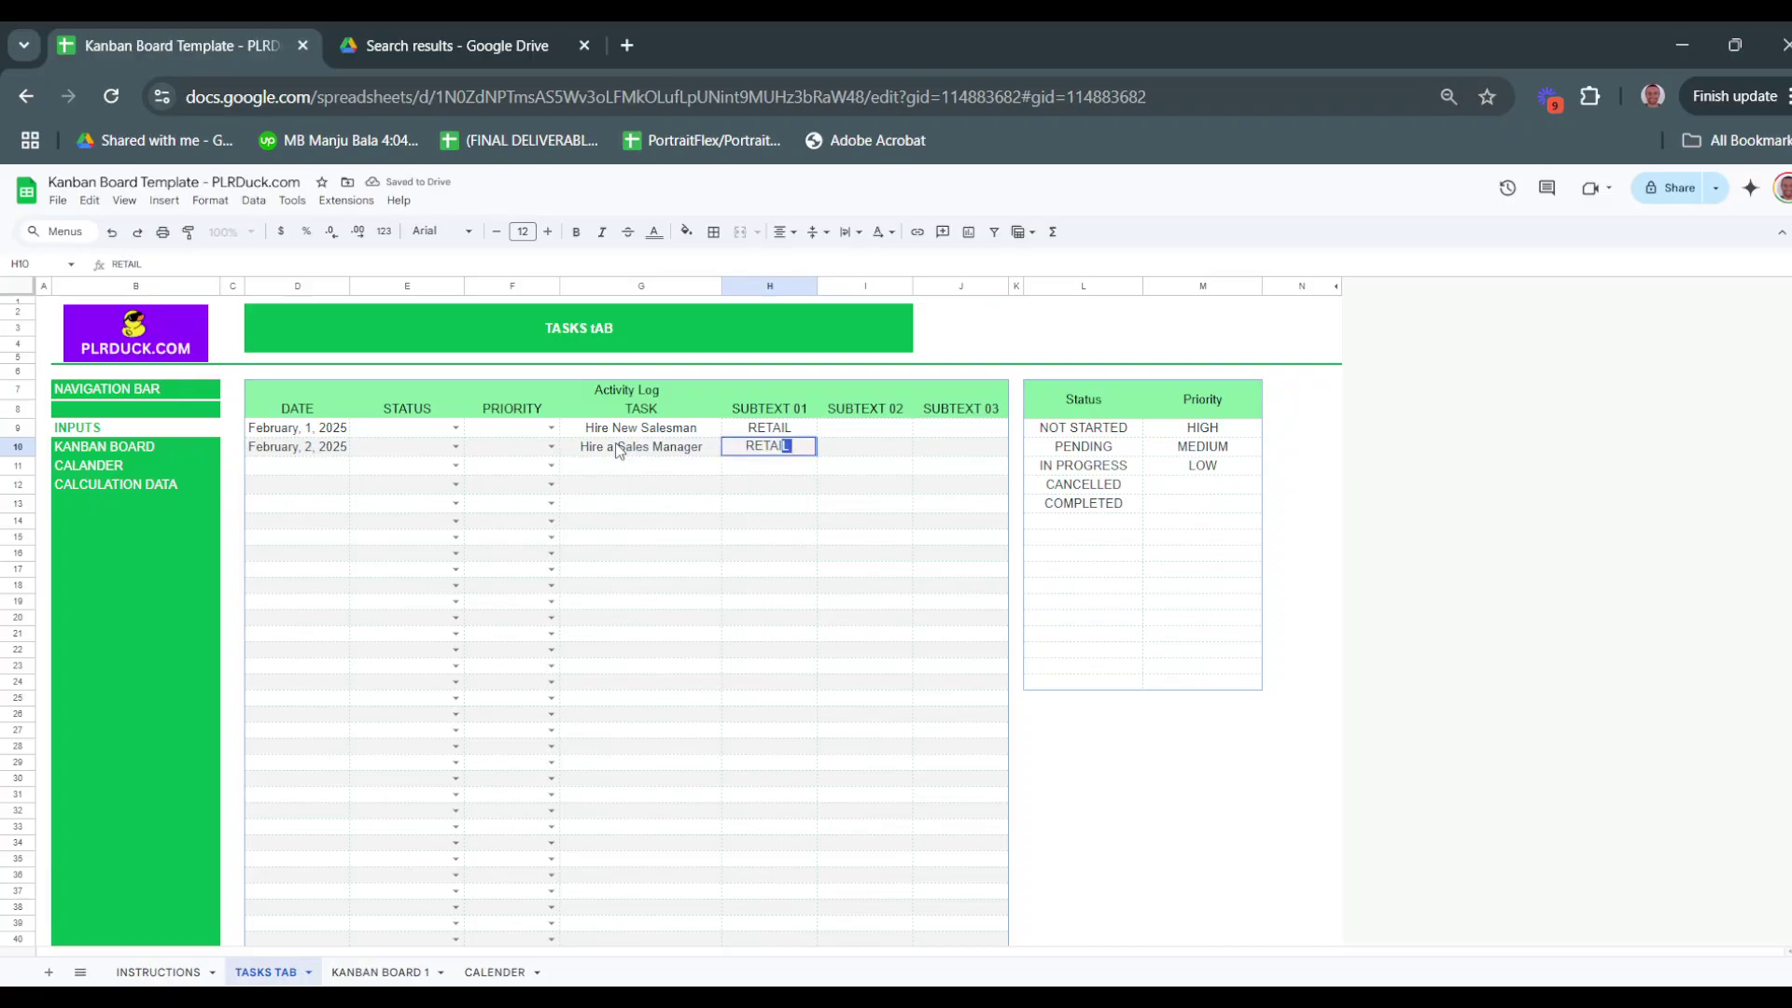
key(Return)
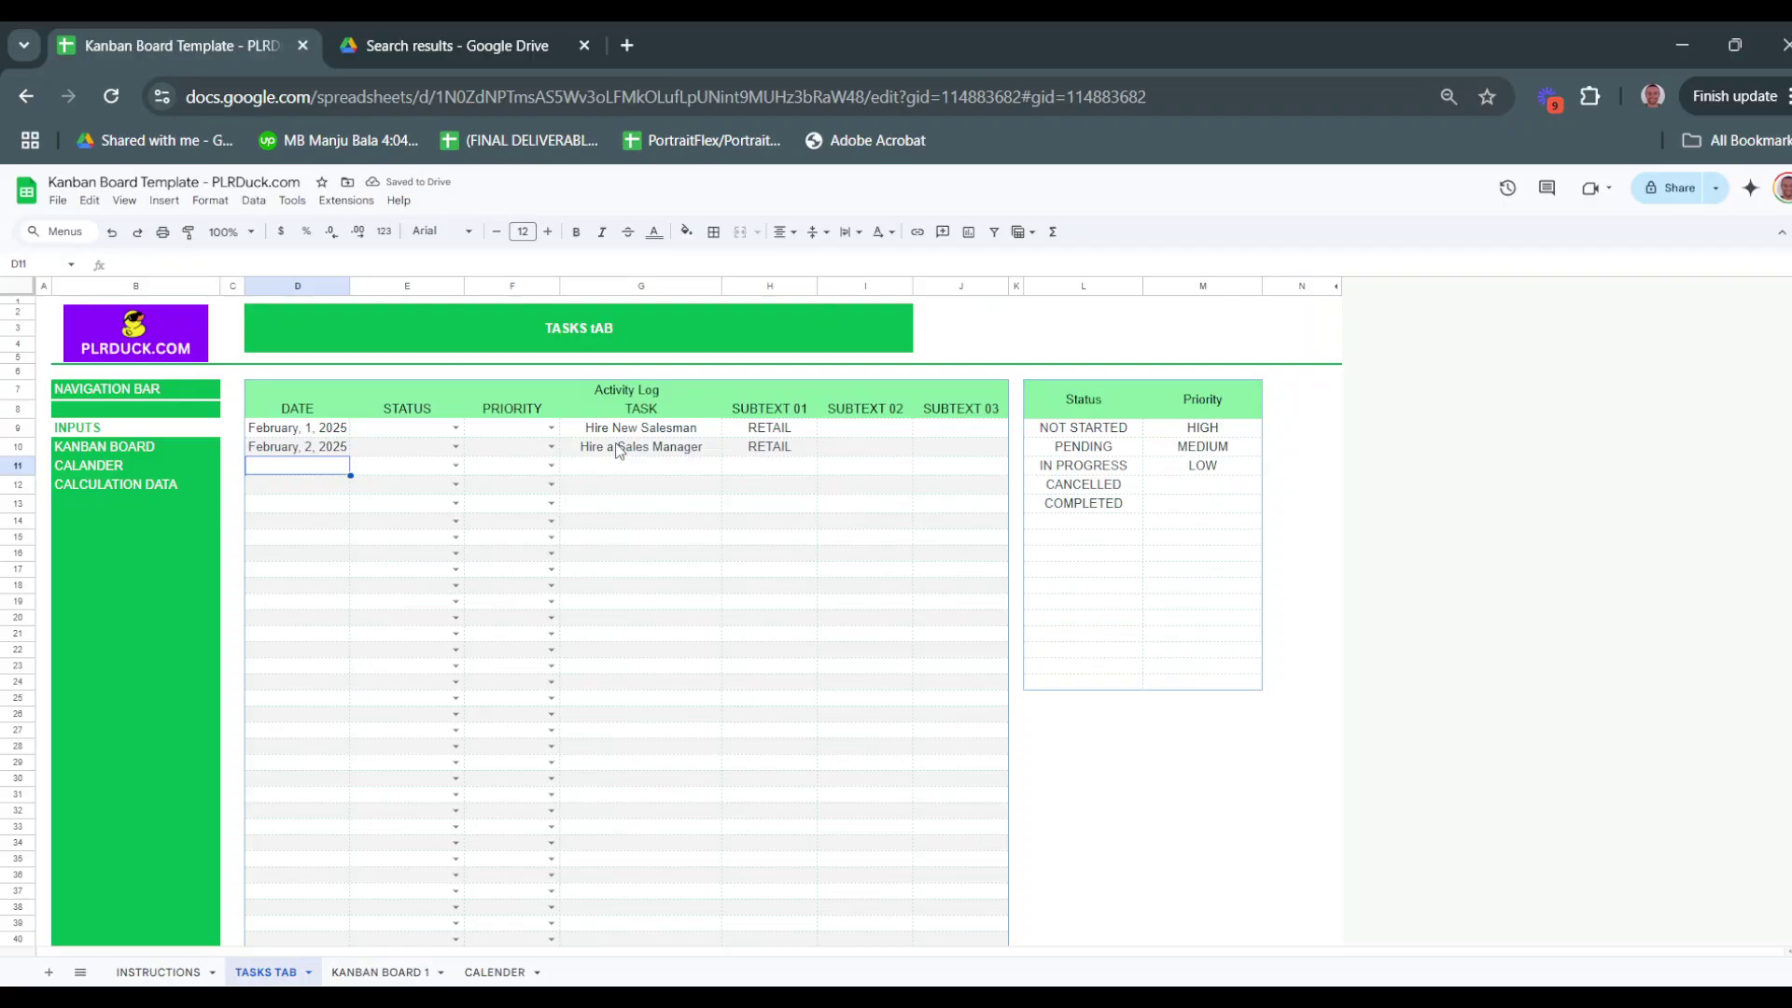
Enter 15 February in D11 and the task Hire a Corporate Sales Rep in G11
text(15 febr)
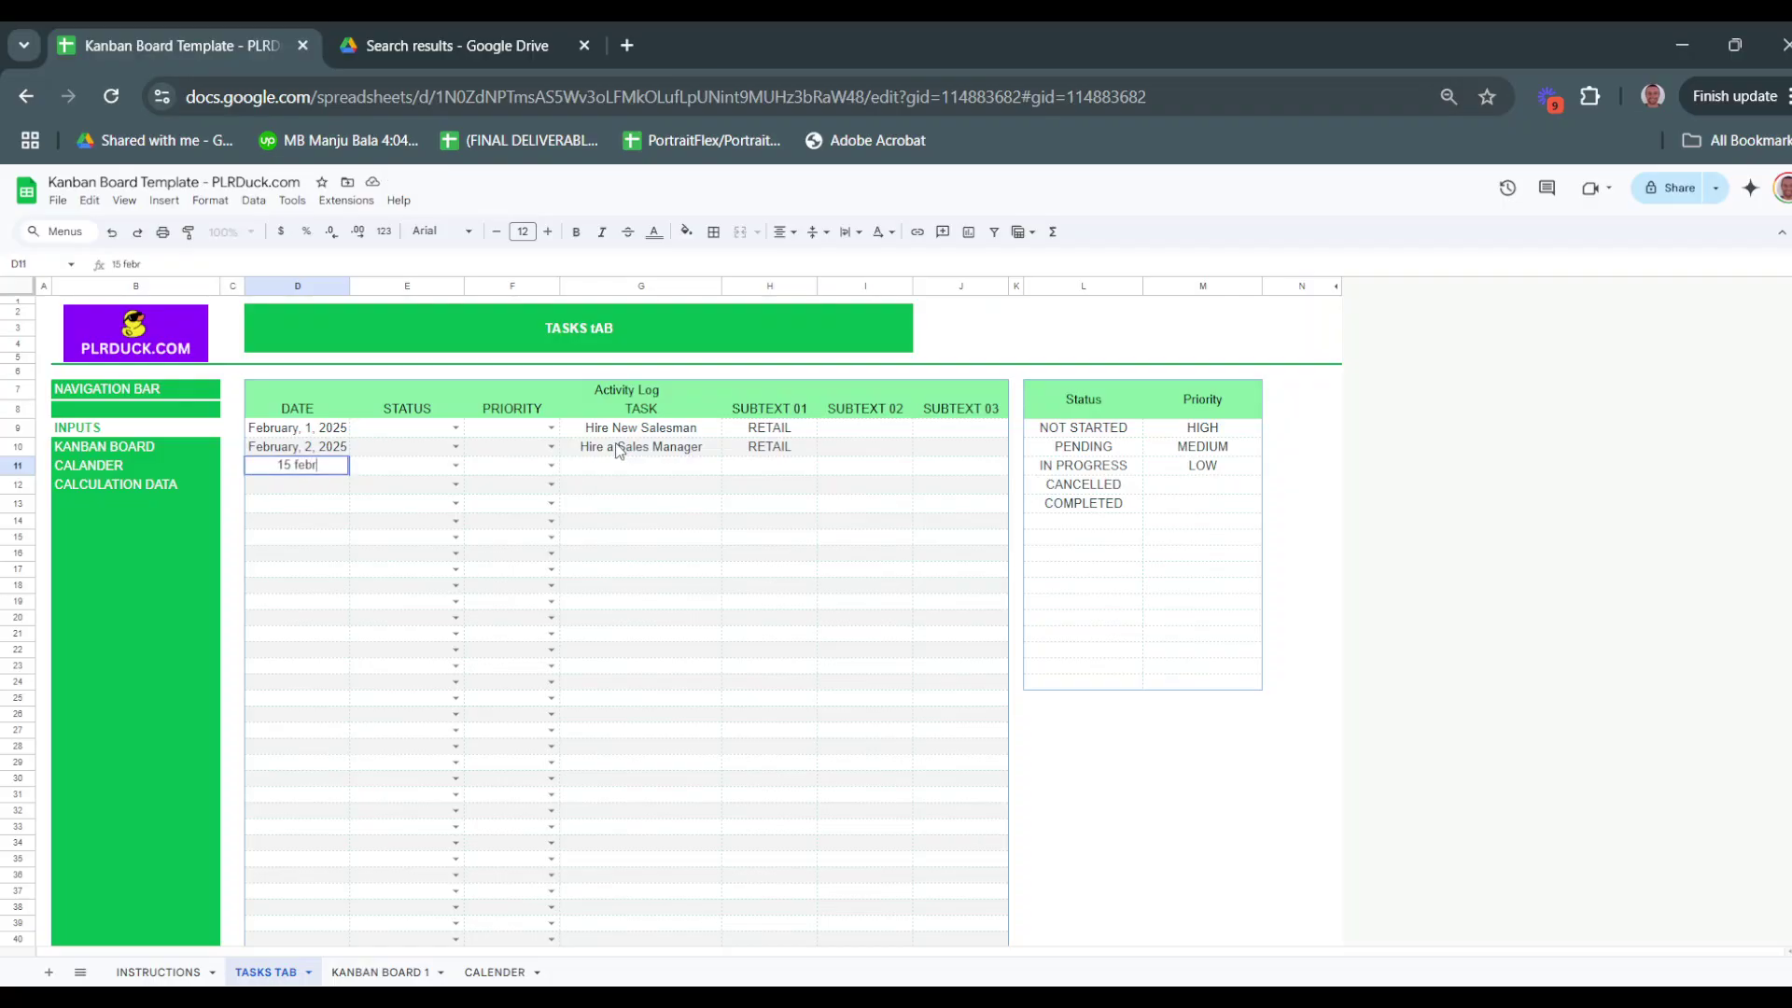
text(uay)
key(BackSpace)
text(ry)
key(Return)
key(Up)
key(Right)
key(Right)
key(Right)
key(Right)
key(Left)
text(H)
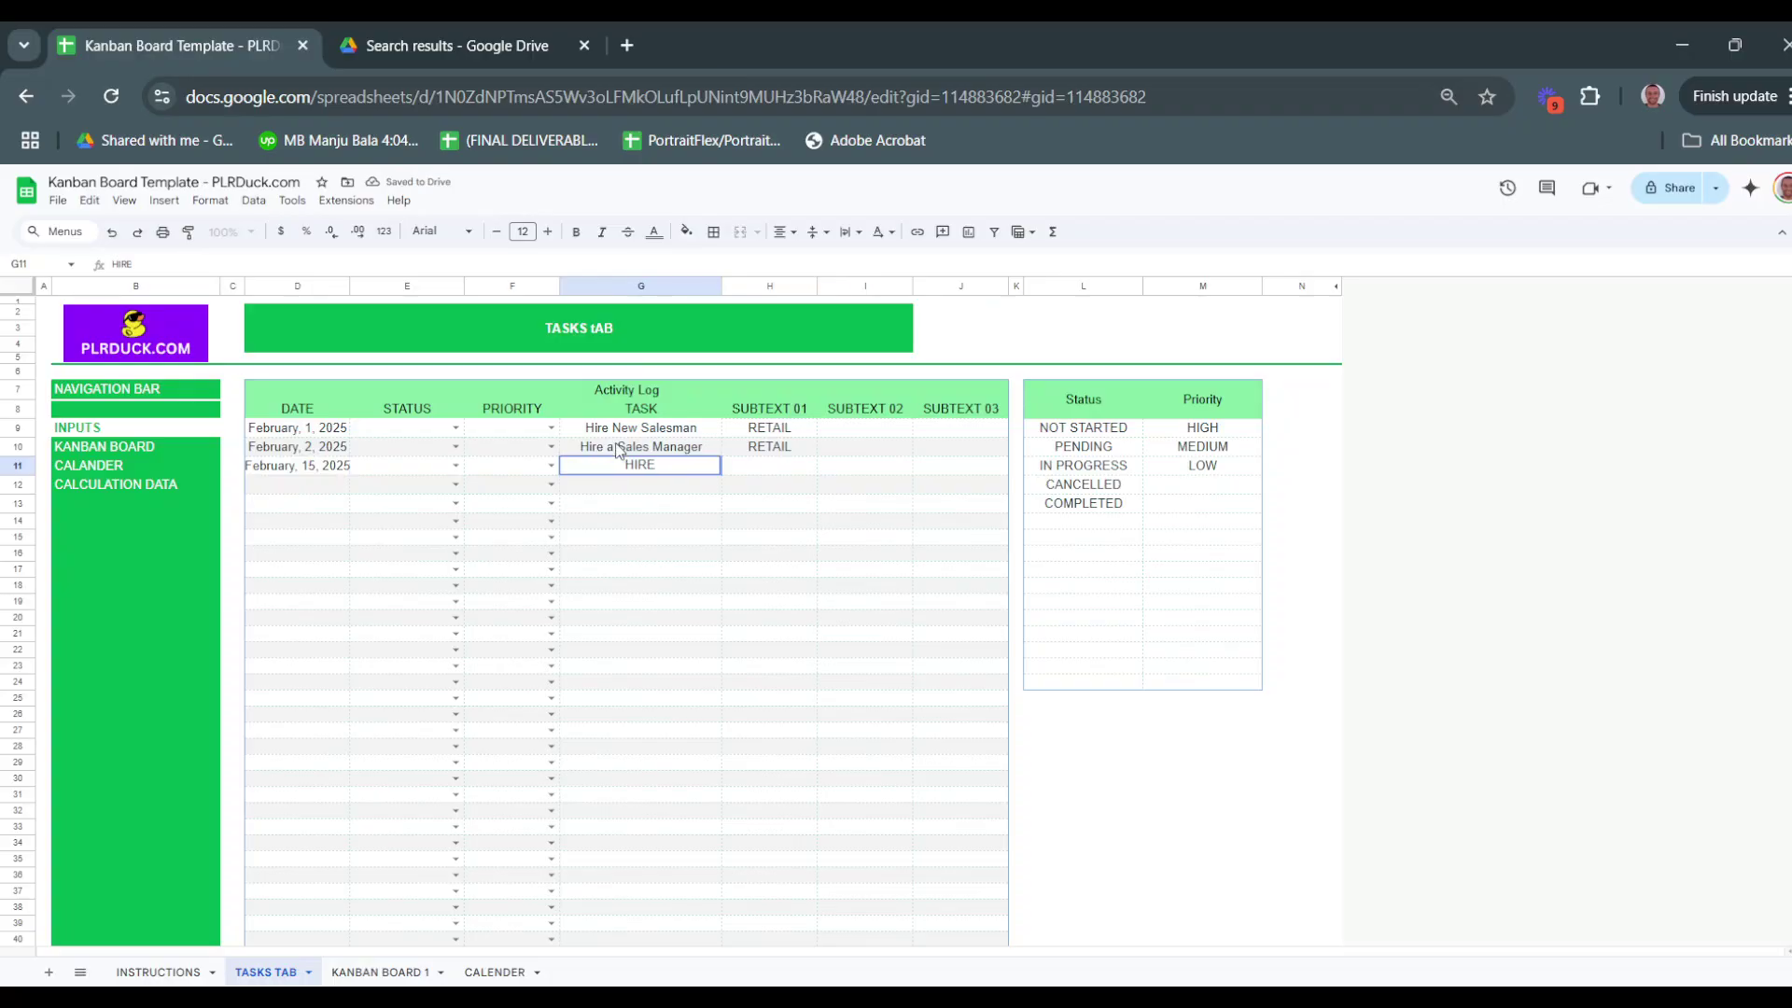
text(ire a )
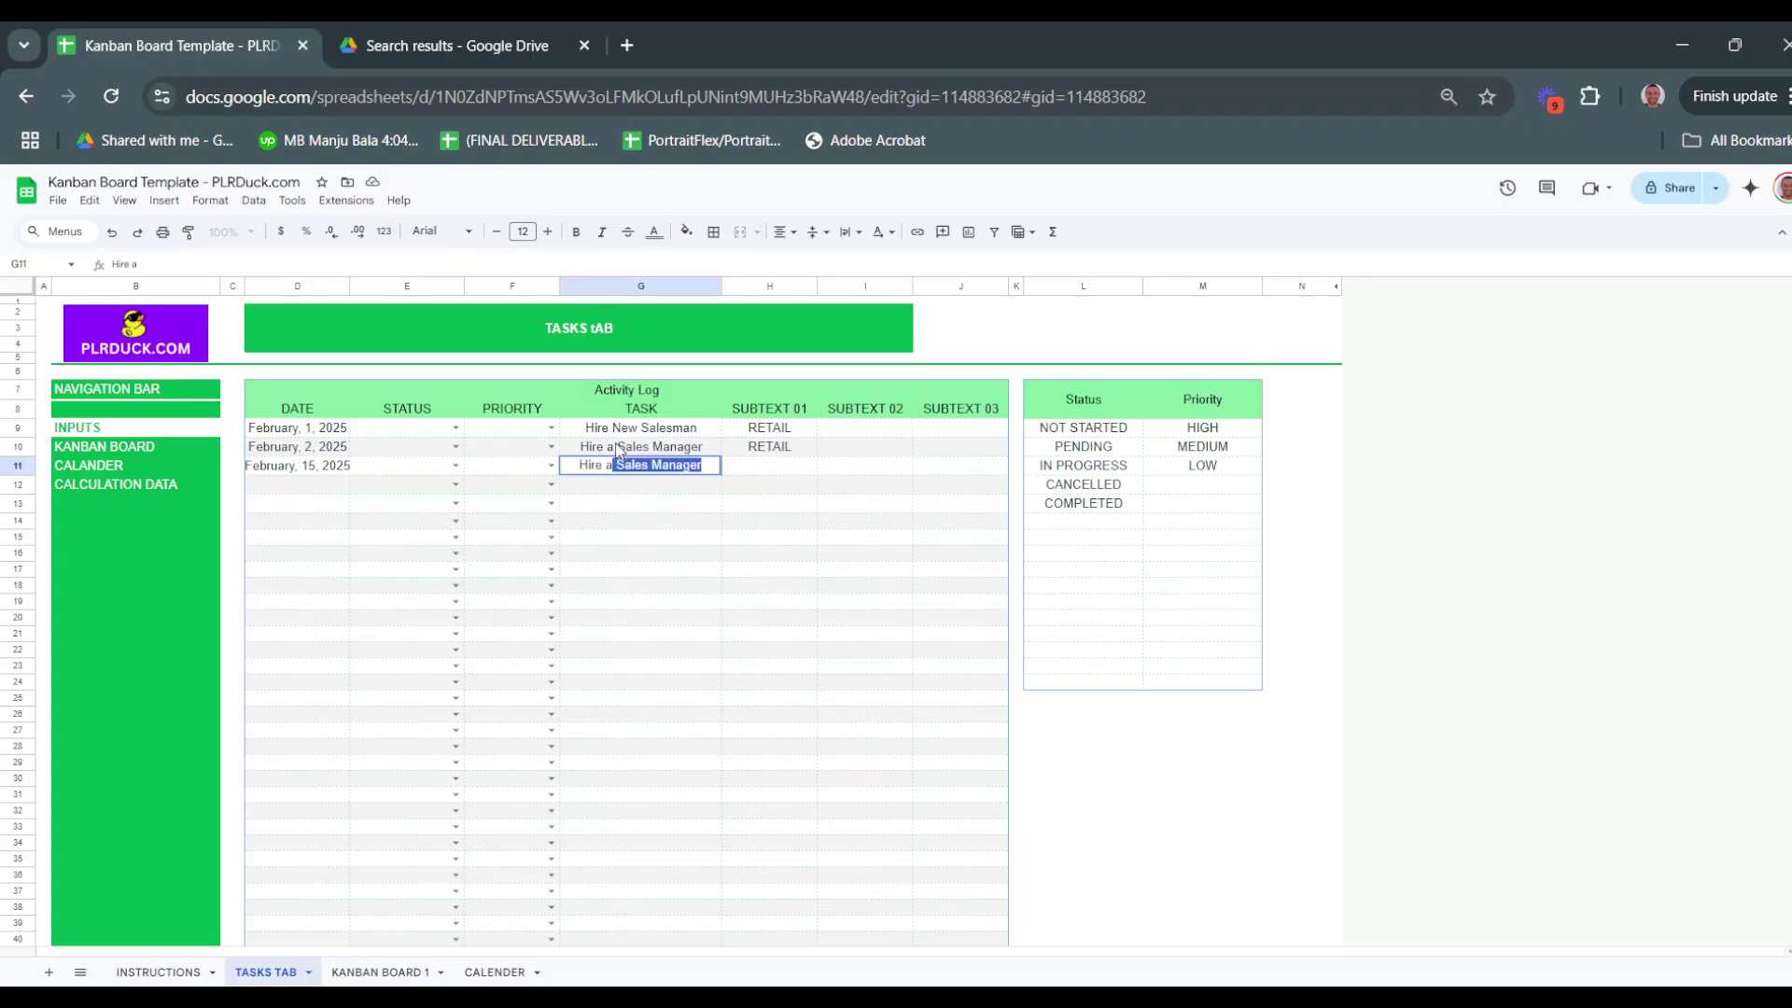
text(Corp)
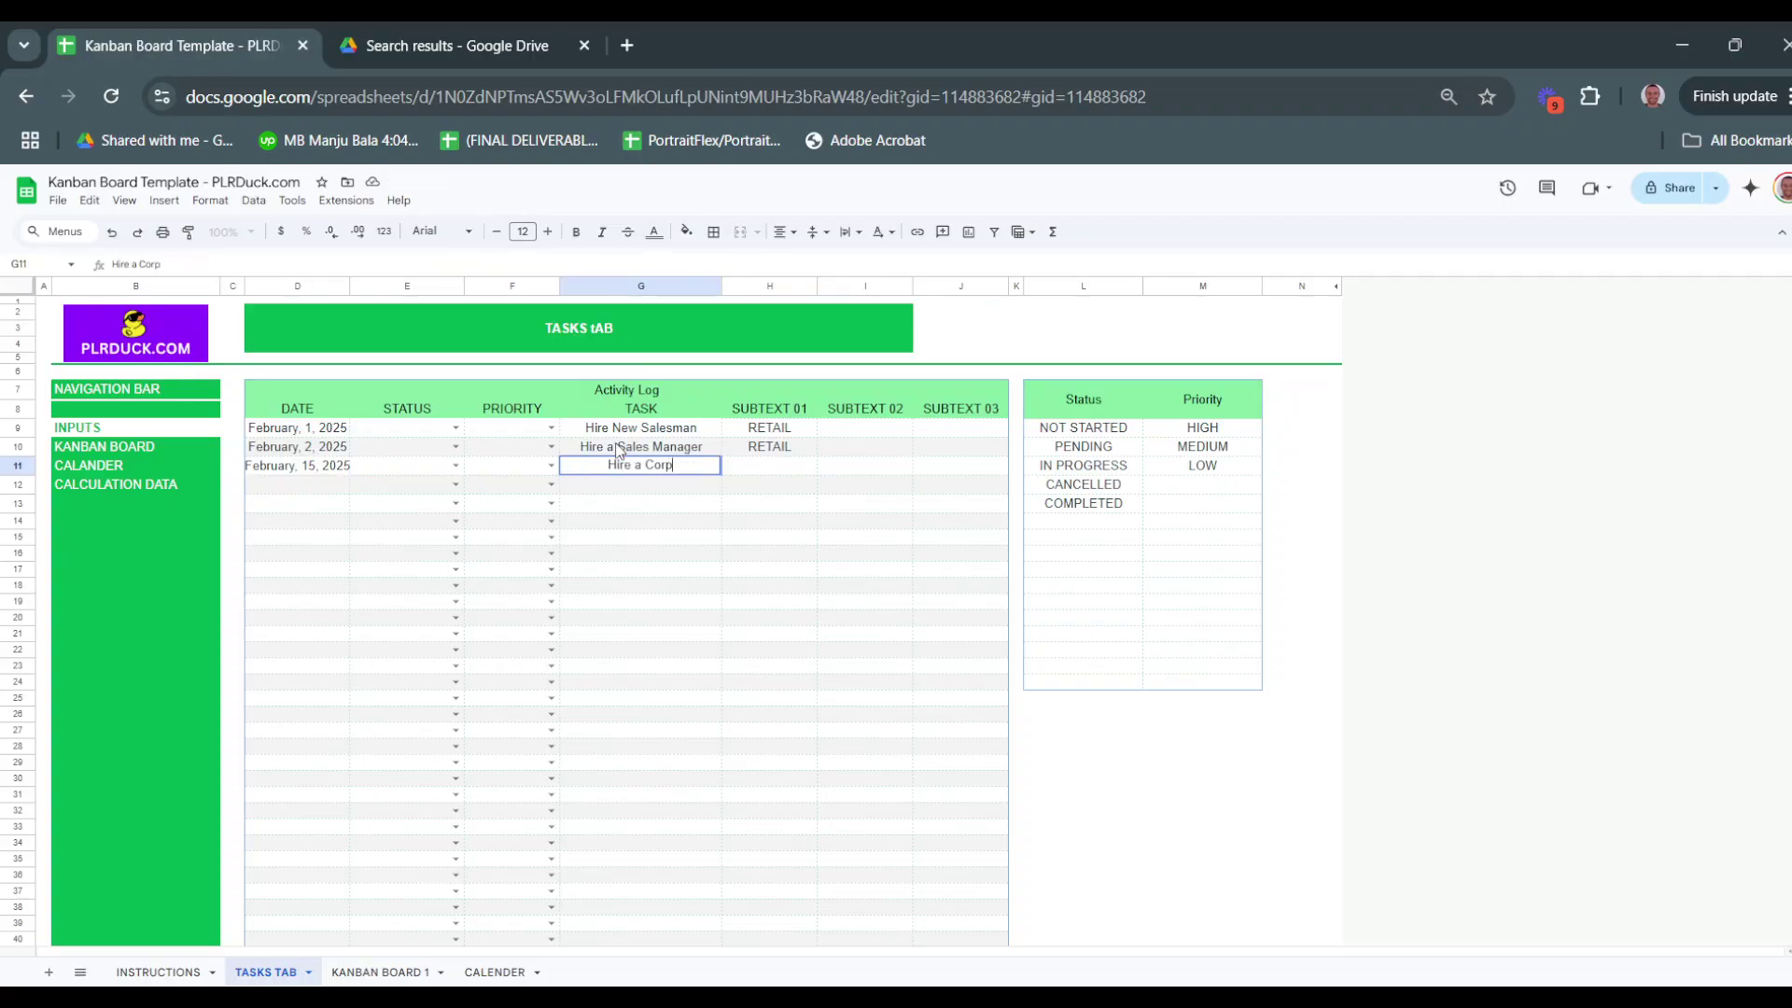
text(orate Sales Rep)
key(Tab)
Add subtexts Corprate and 10 Years Experience in H11 and I11, widening column I to fit
text(C)
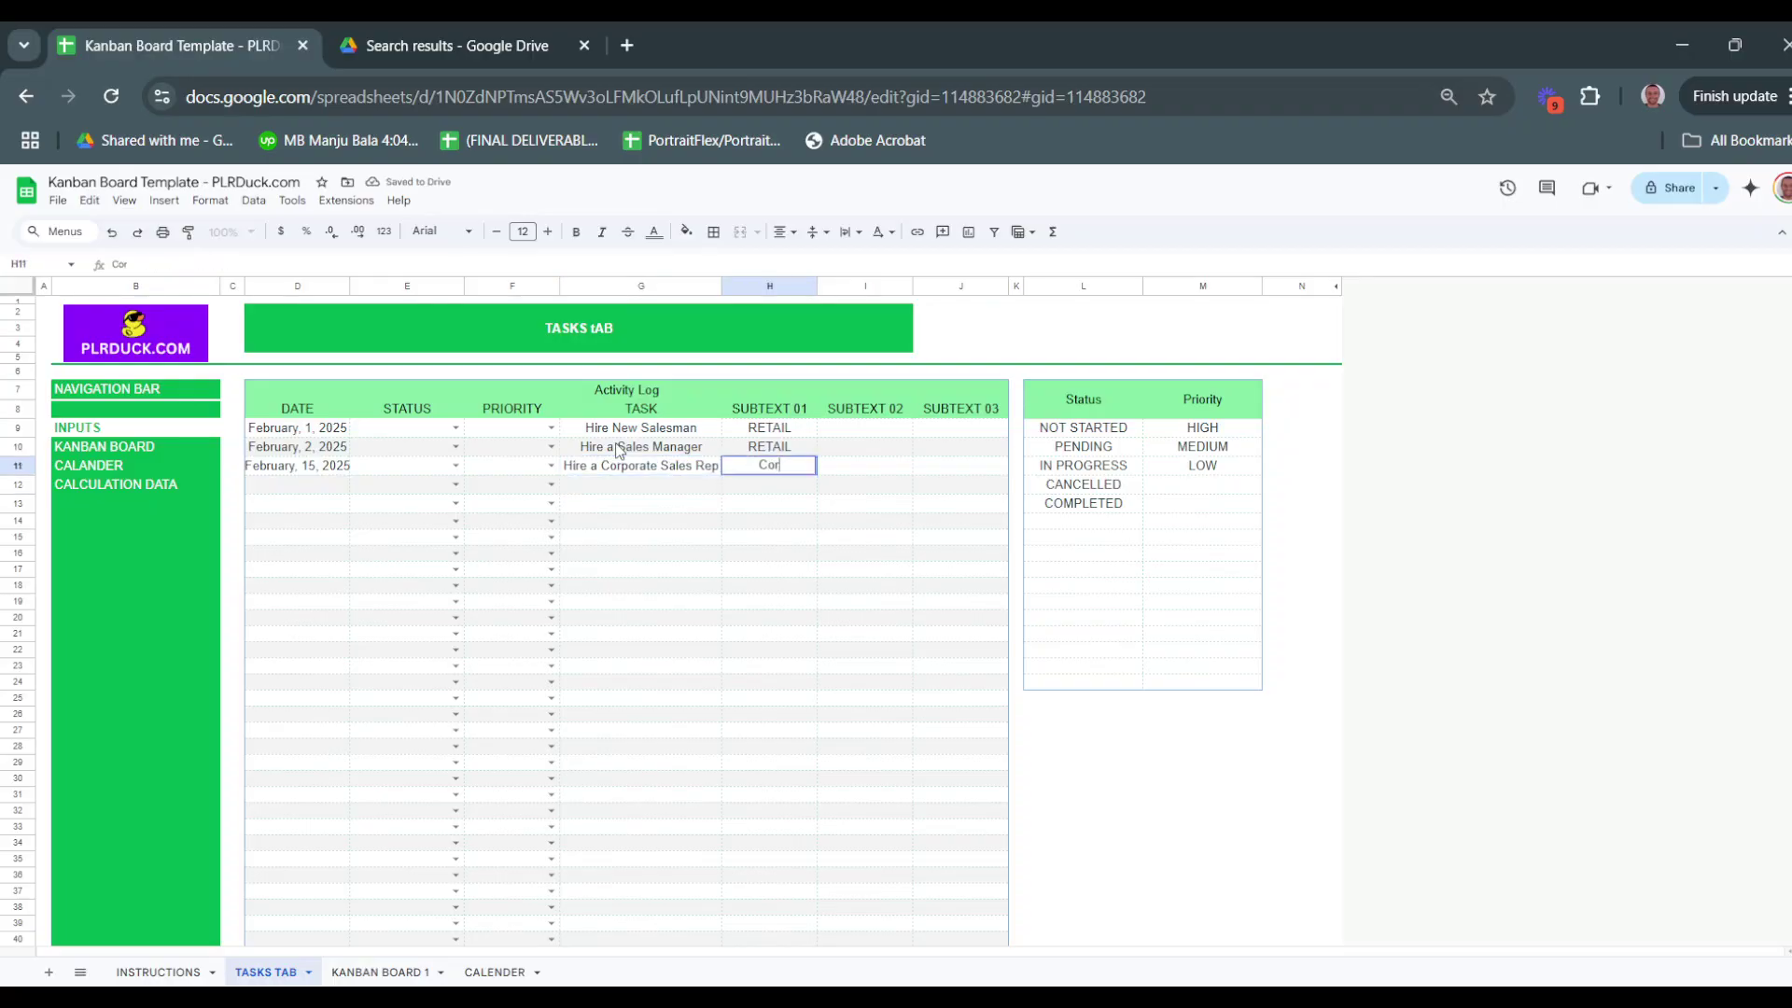
text(prate)
key(Return)
key(Right)
key(Up)
key(Left)
key(Right)
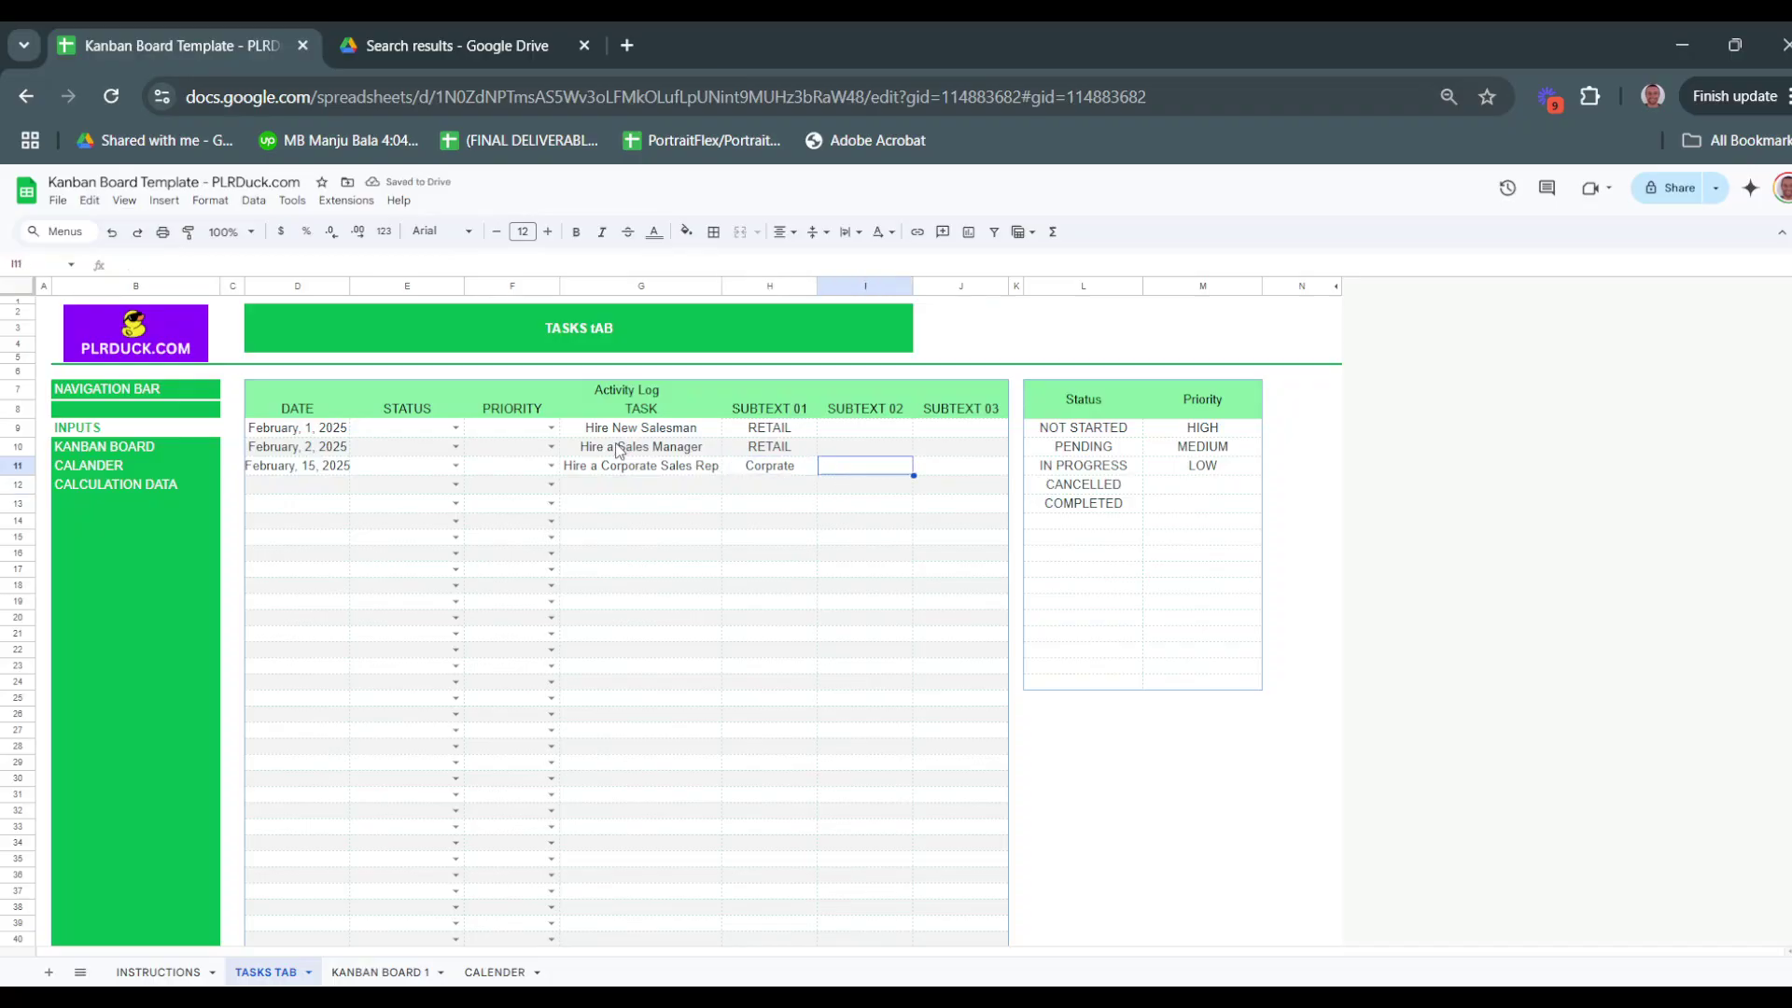
text(10 Years Ep)
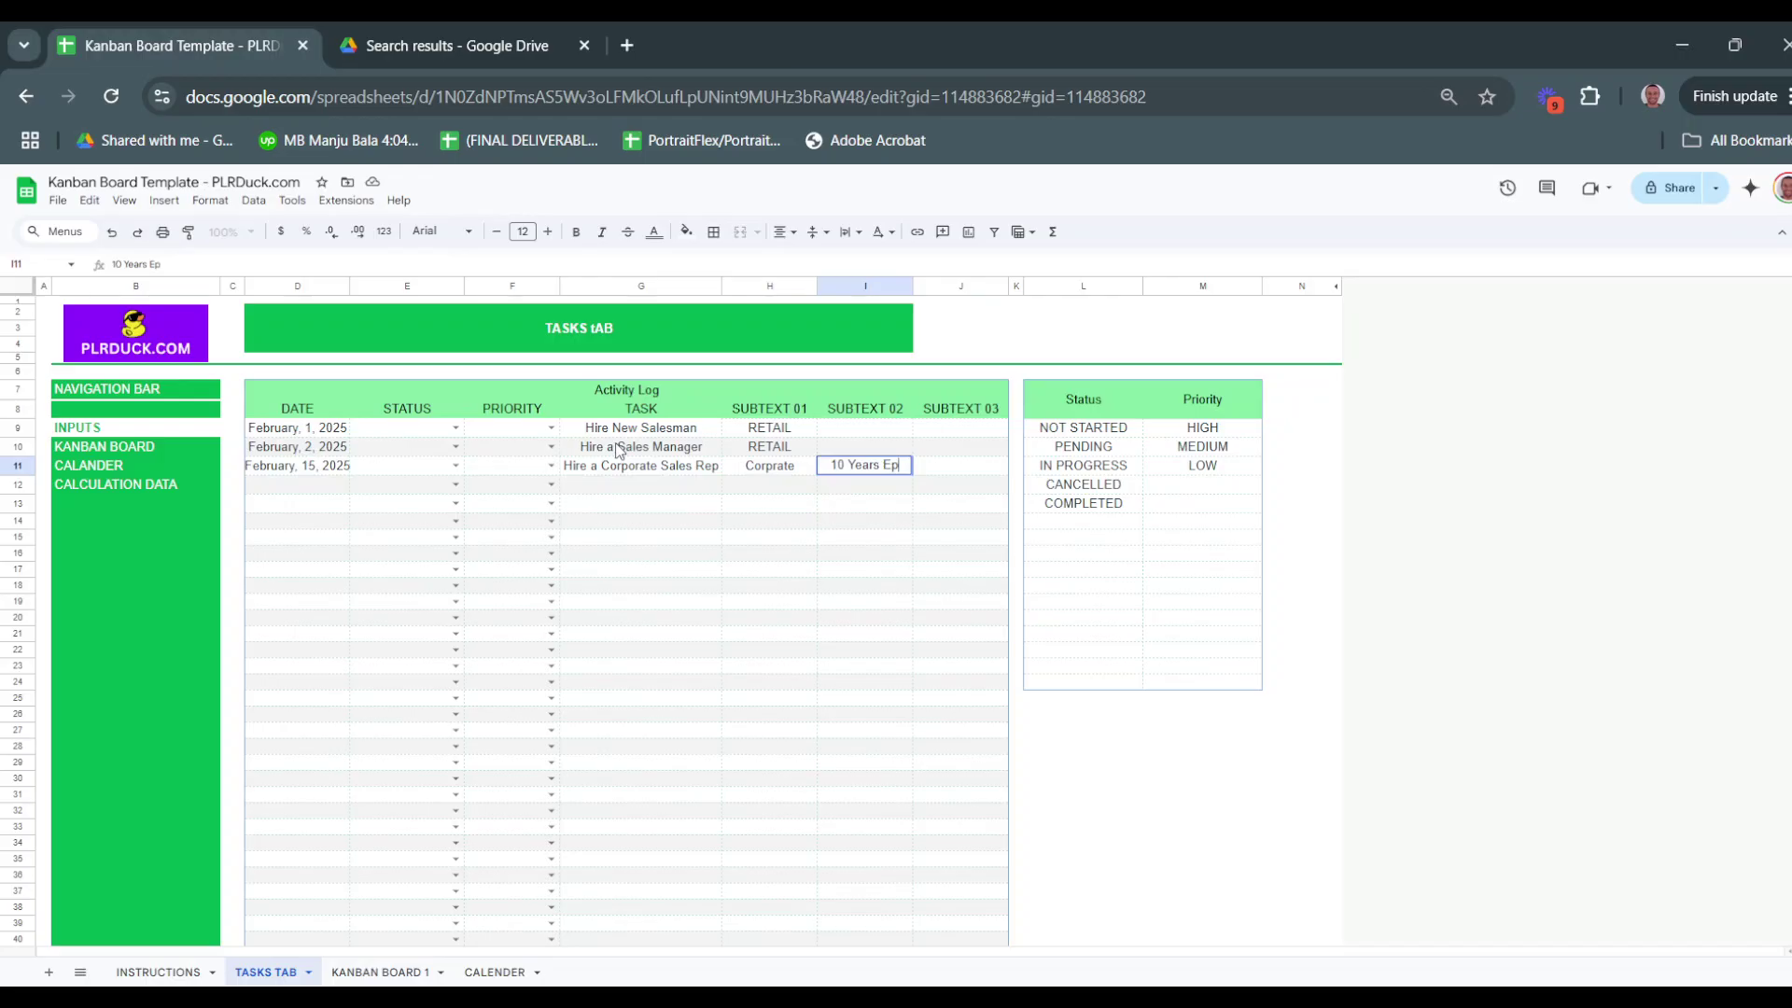
key(BackSpace)
text(xperience)
key(Return)
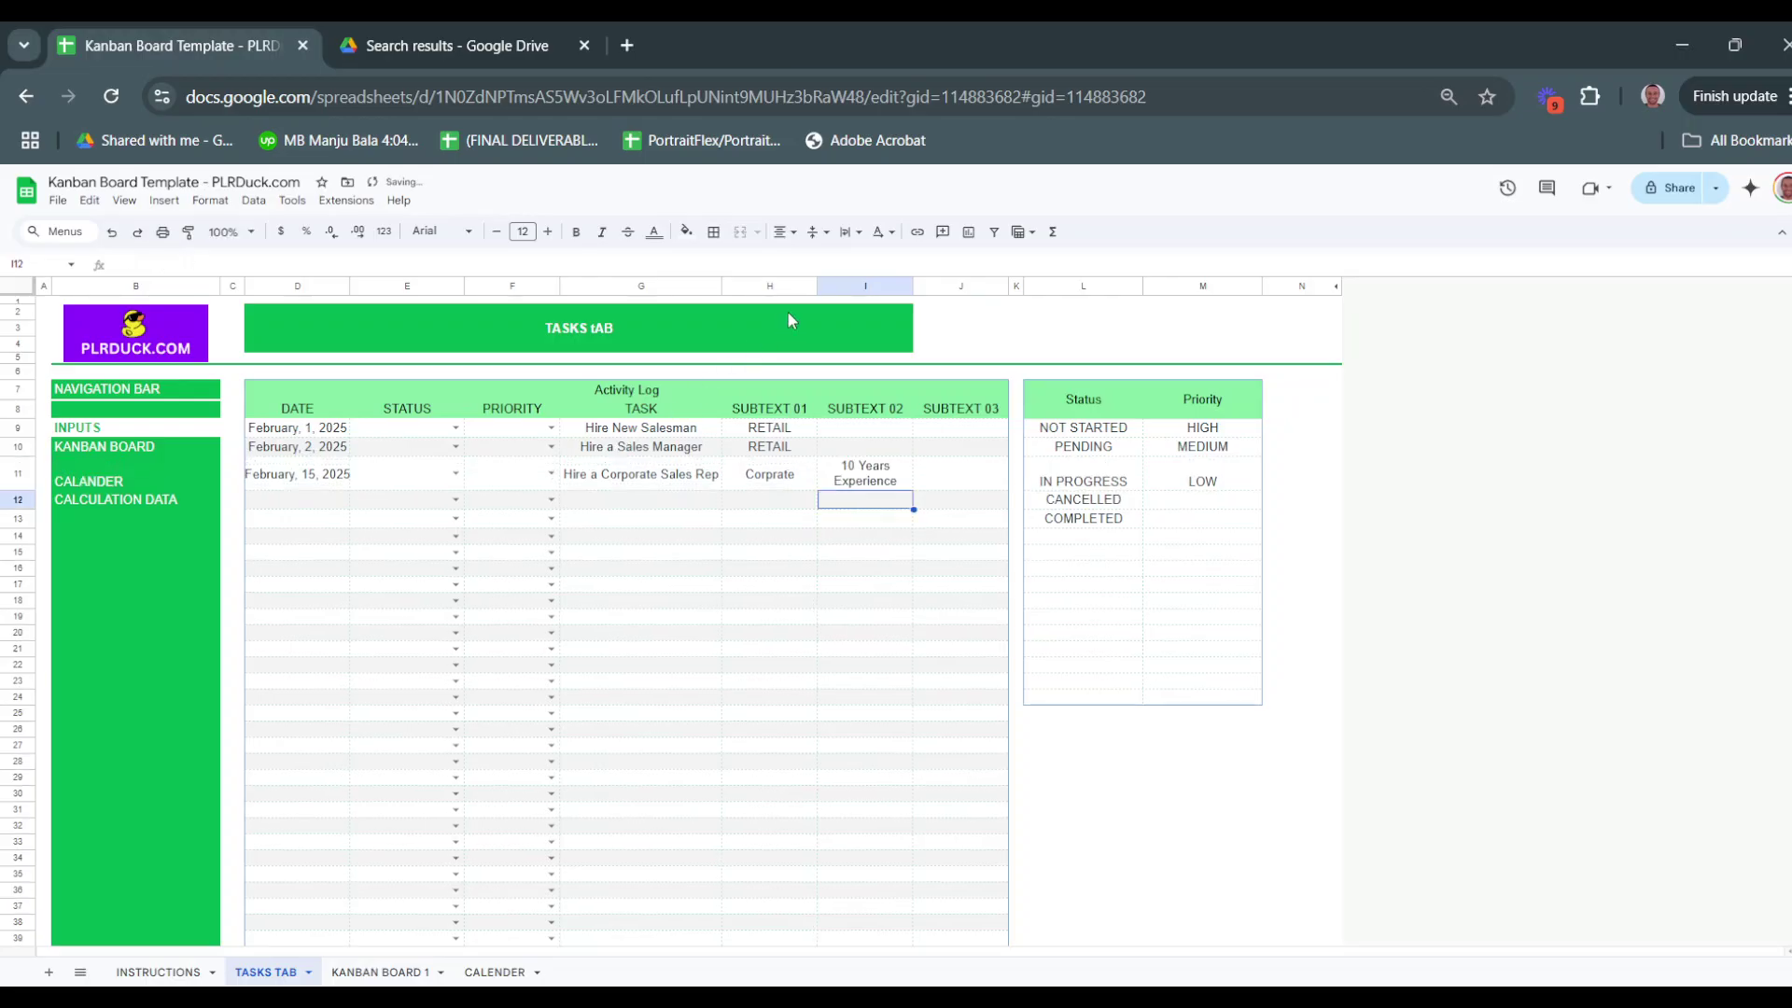
drag(923, 287, 900, 351)
drag(900, 285, 947, 287)
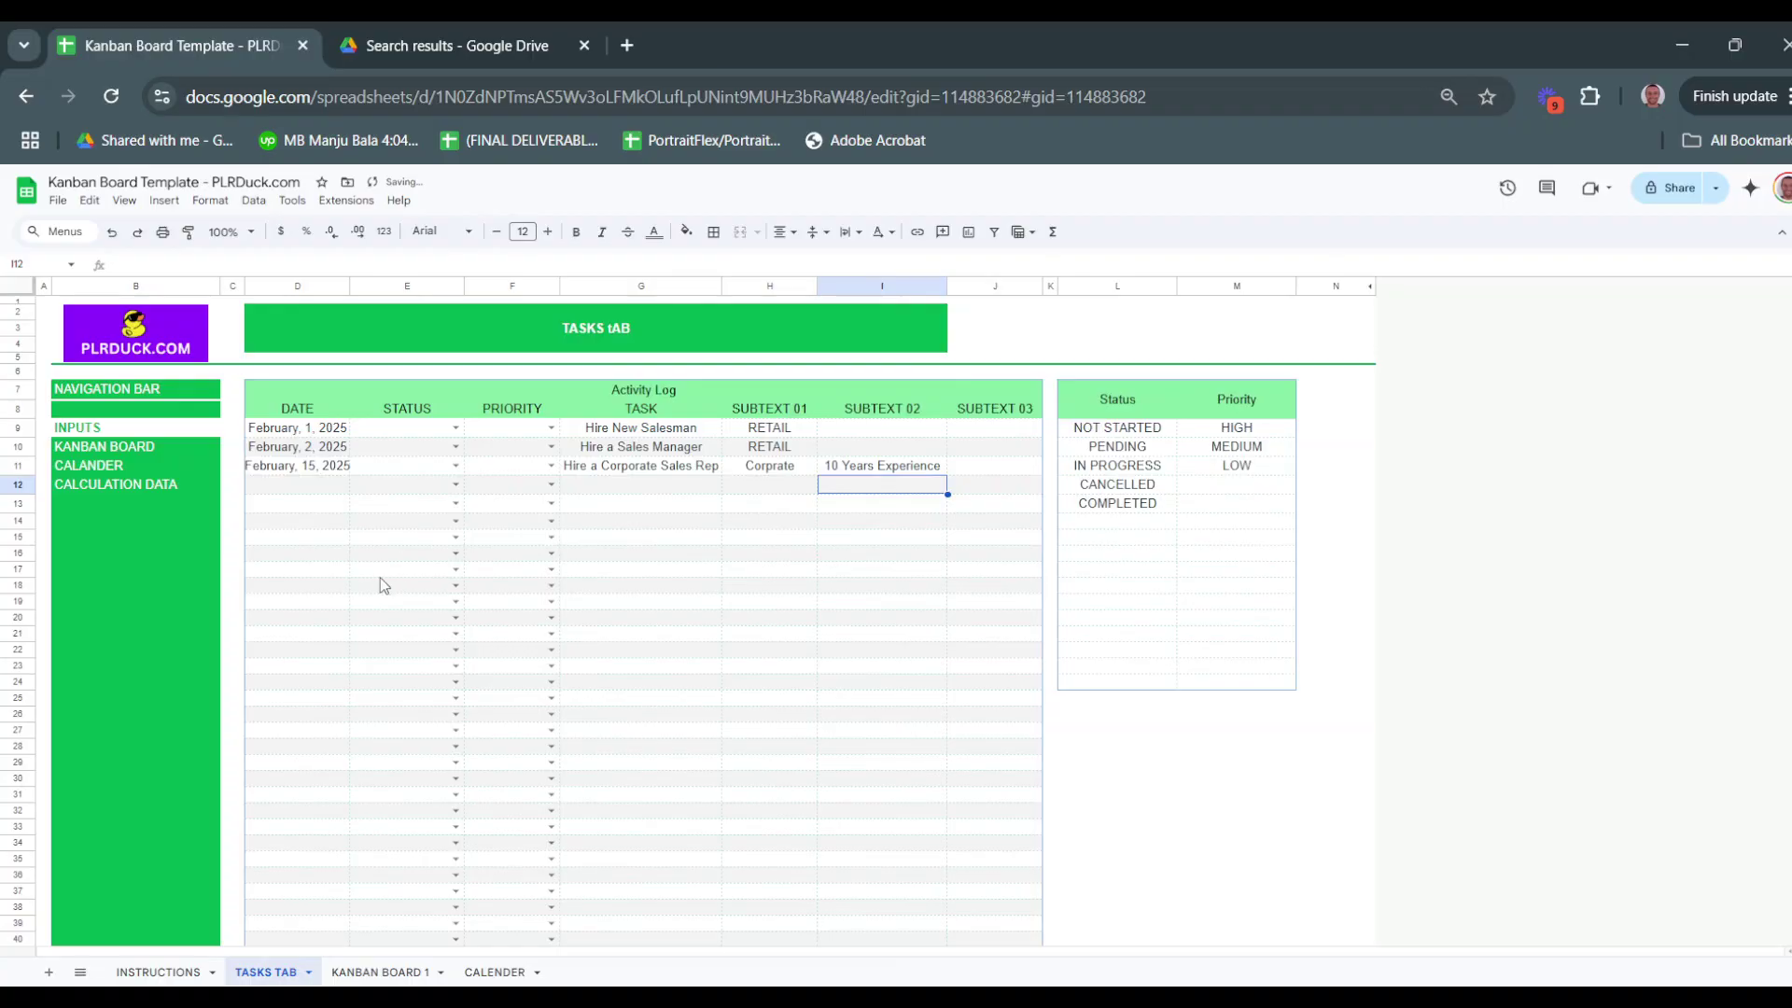
Enter a date in D12 and correct it to 25 February
click(307, 497)
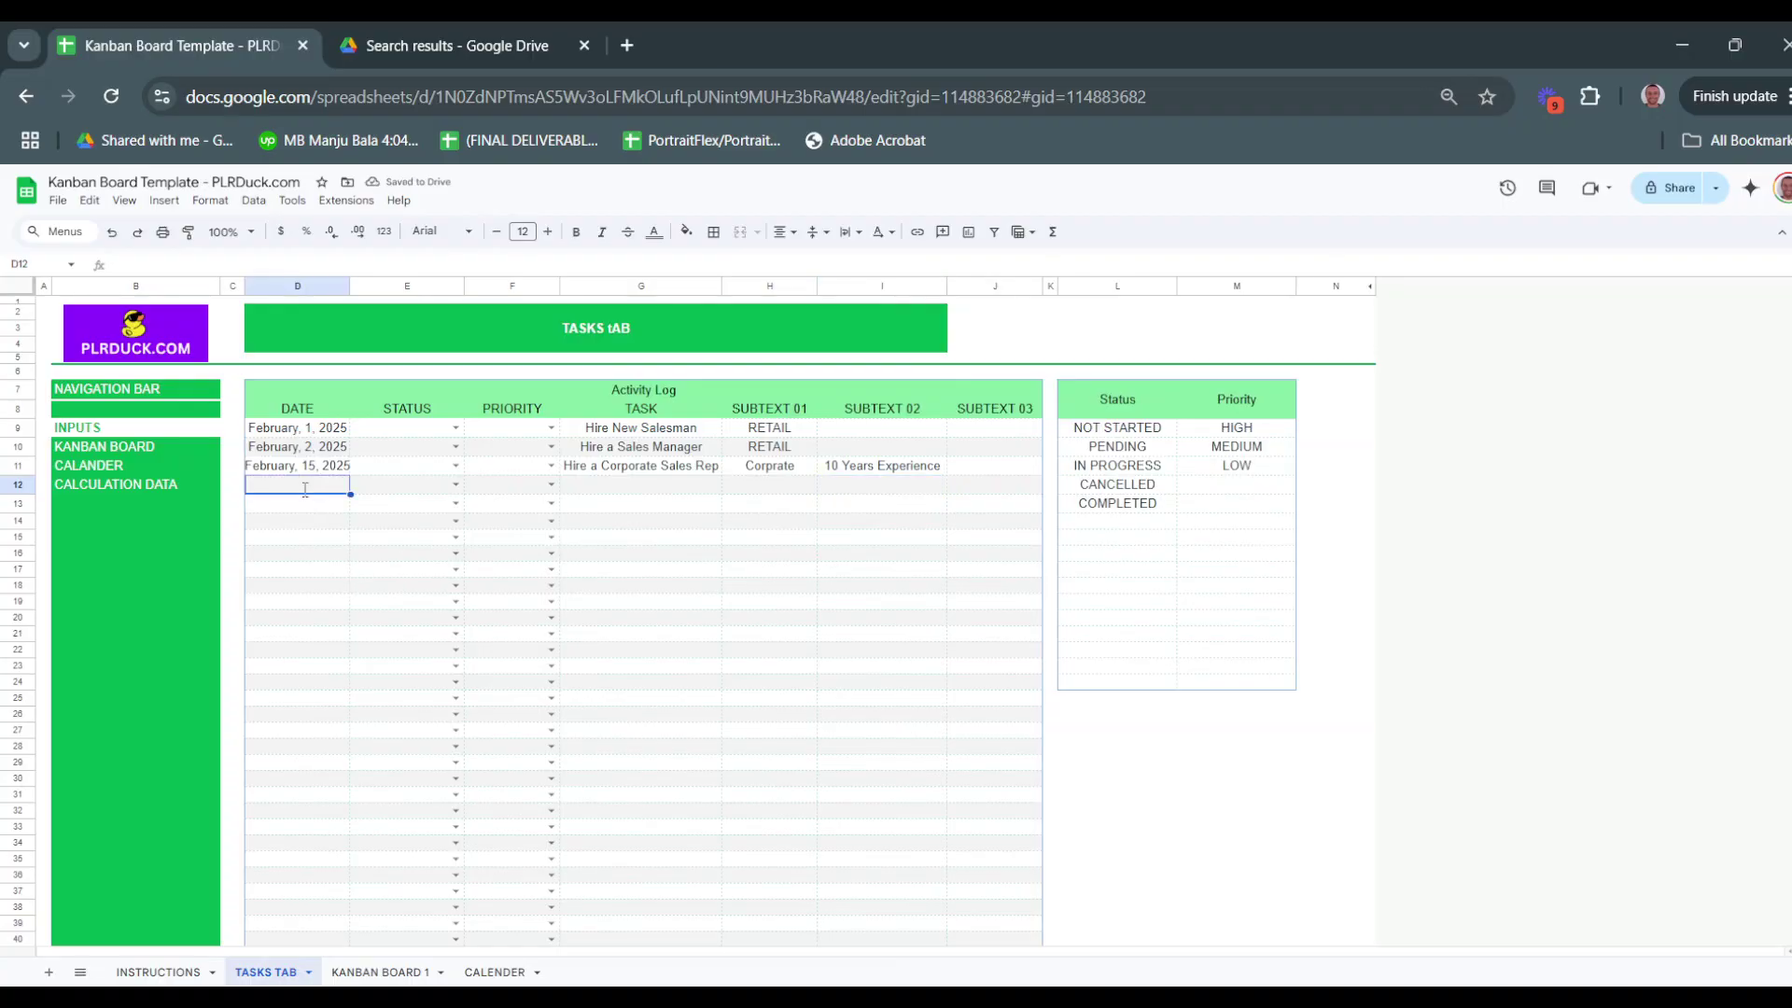
text(15 februar)
key(Return)
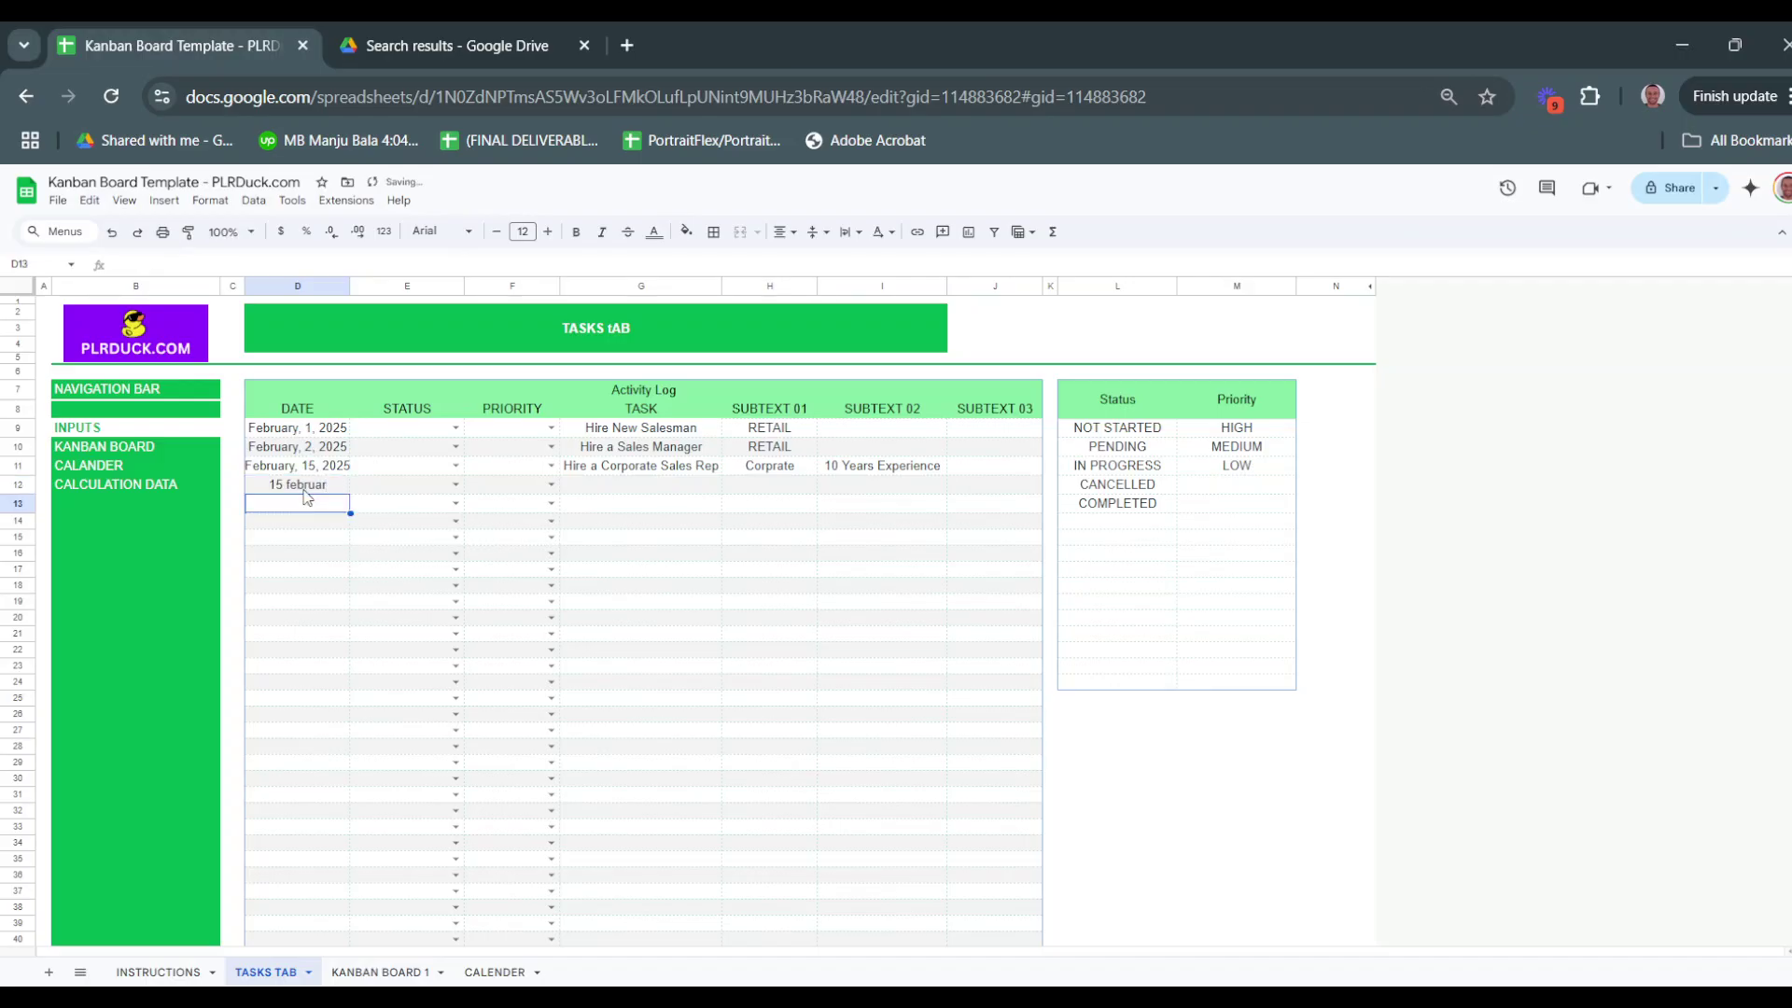
click(304, 492)
text(25)
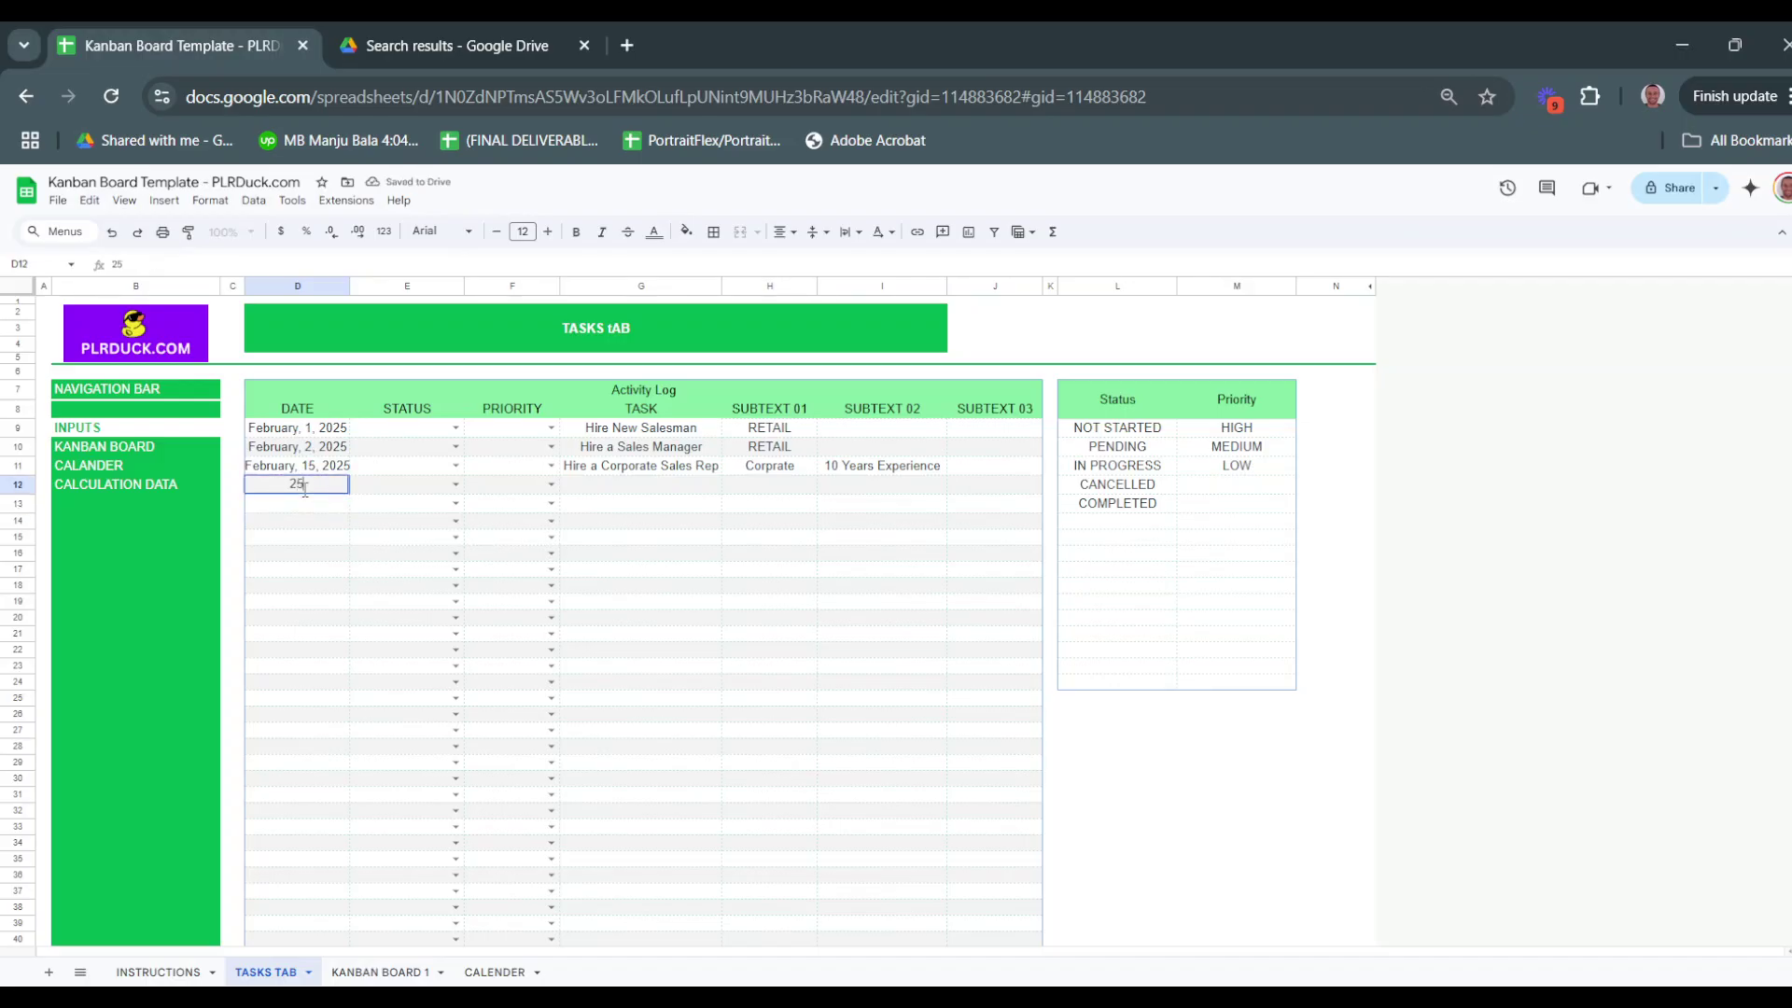
text( February)
key(Return)
Check the dates in D11 and D12, then clear and retype D12 as 25 february
click(305, 488)
click(323, 469)
click(647, 473)
key(Down)
key(Left)
key(Left)
key(Left)
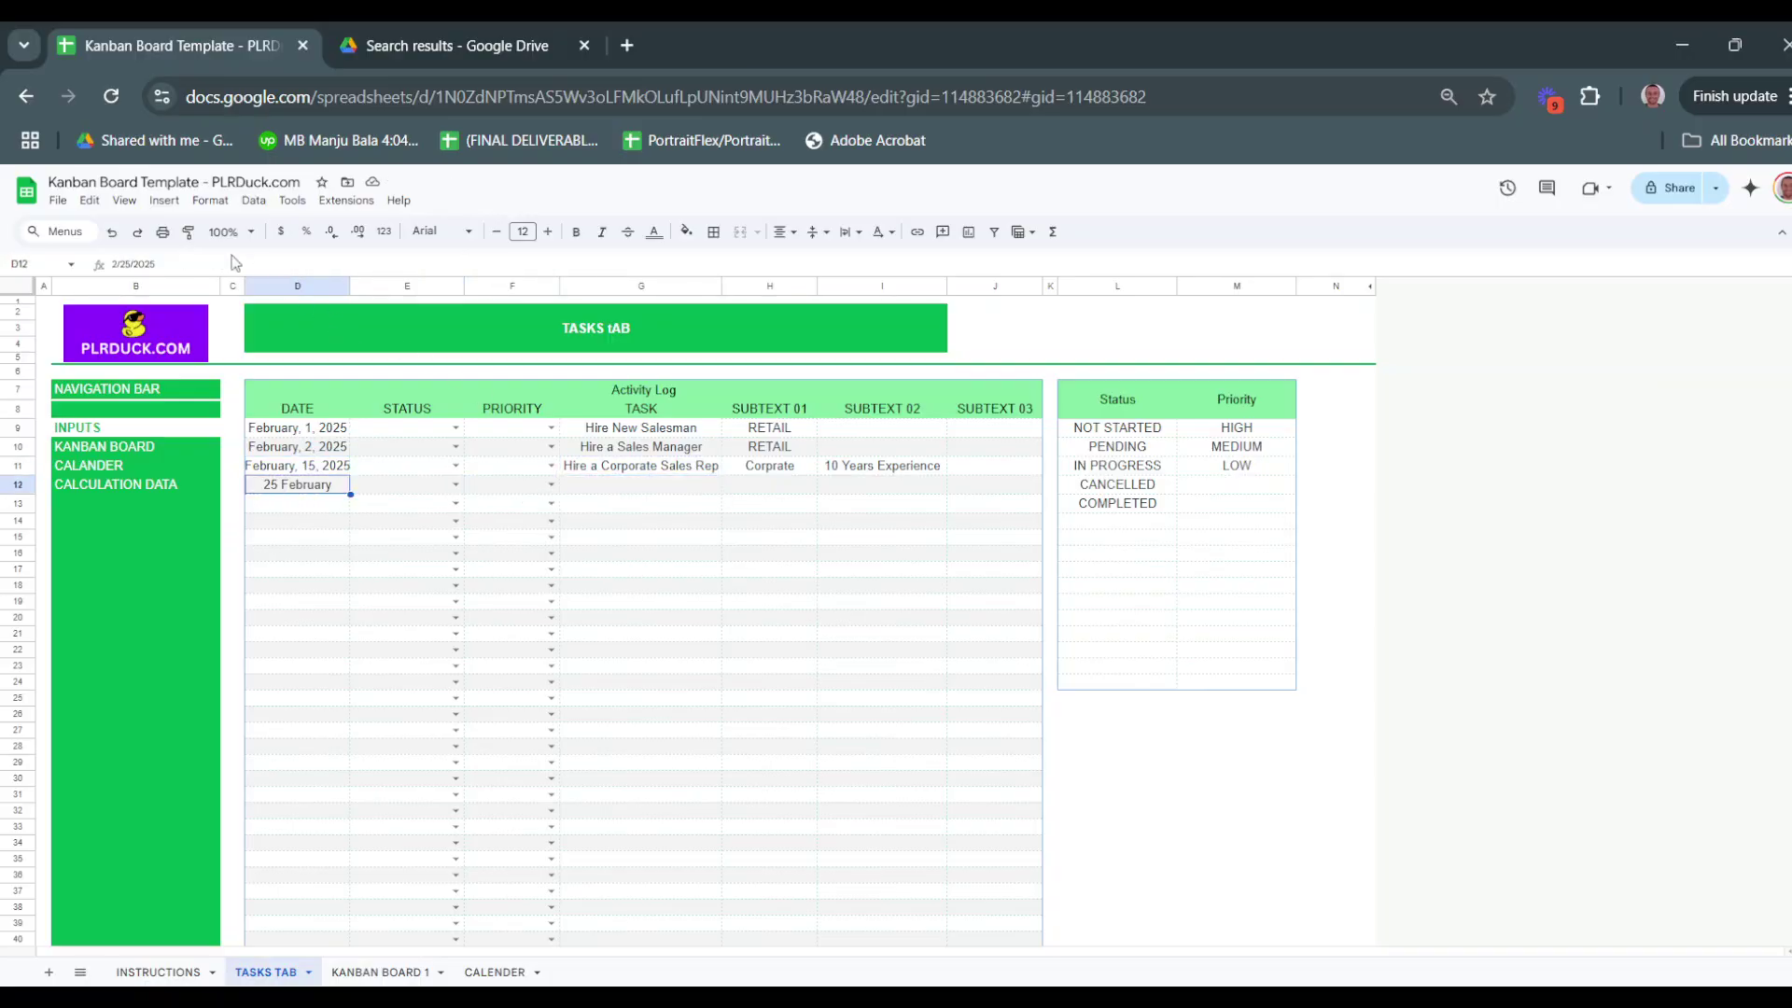
key(Return)
key(ctrl+a)
text(25 february)
key(Return)
key(Up)
key(Right)
key(Right)
key(Right)
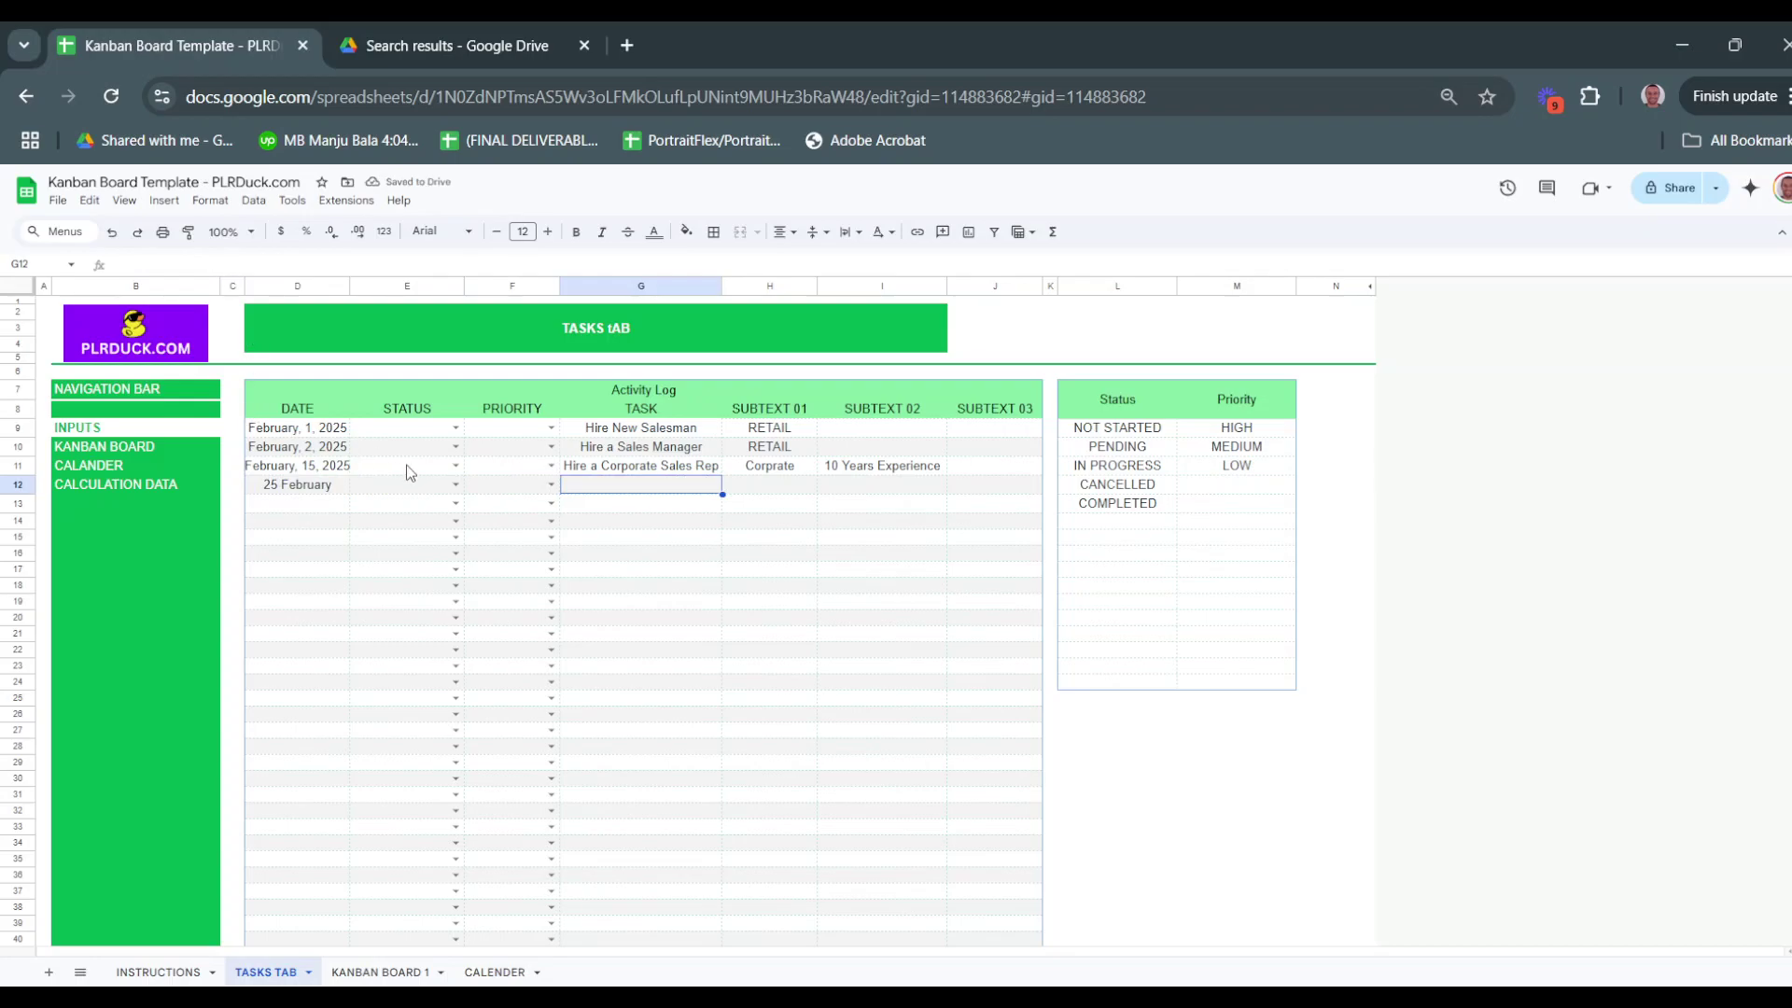
Enter Check Inventory as the task in G12
text(Check Inventory)
key(Return)
key(Up)
key(Right)
key(Right)
key(Left)
key(Right)
key(Left)
key(Left)
key(Right)
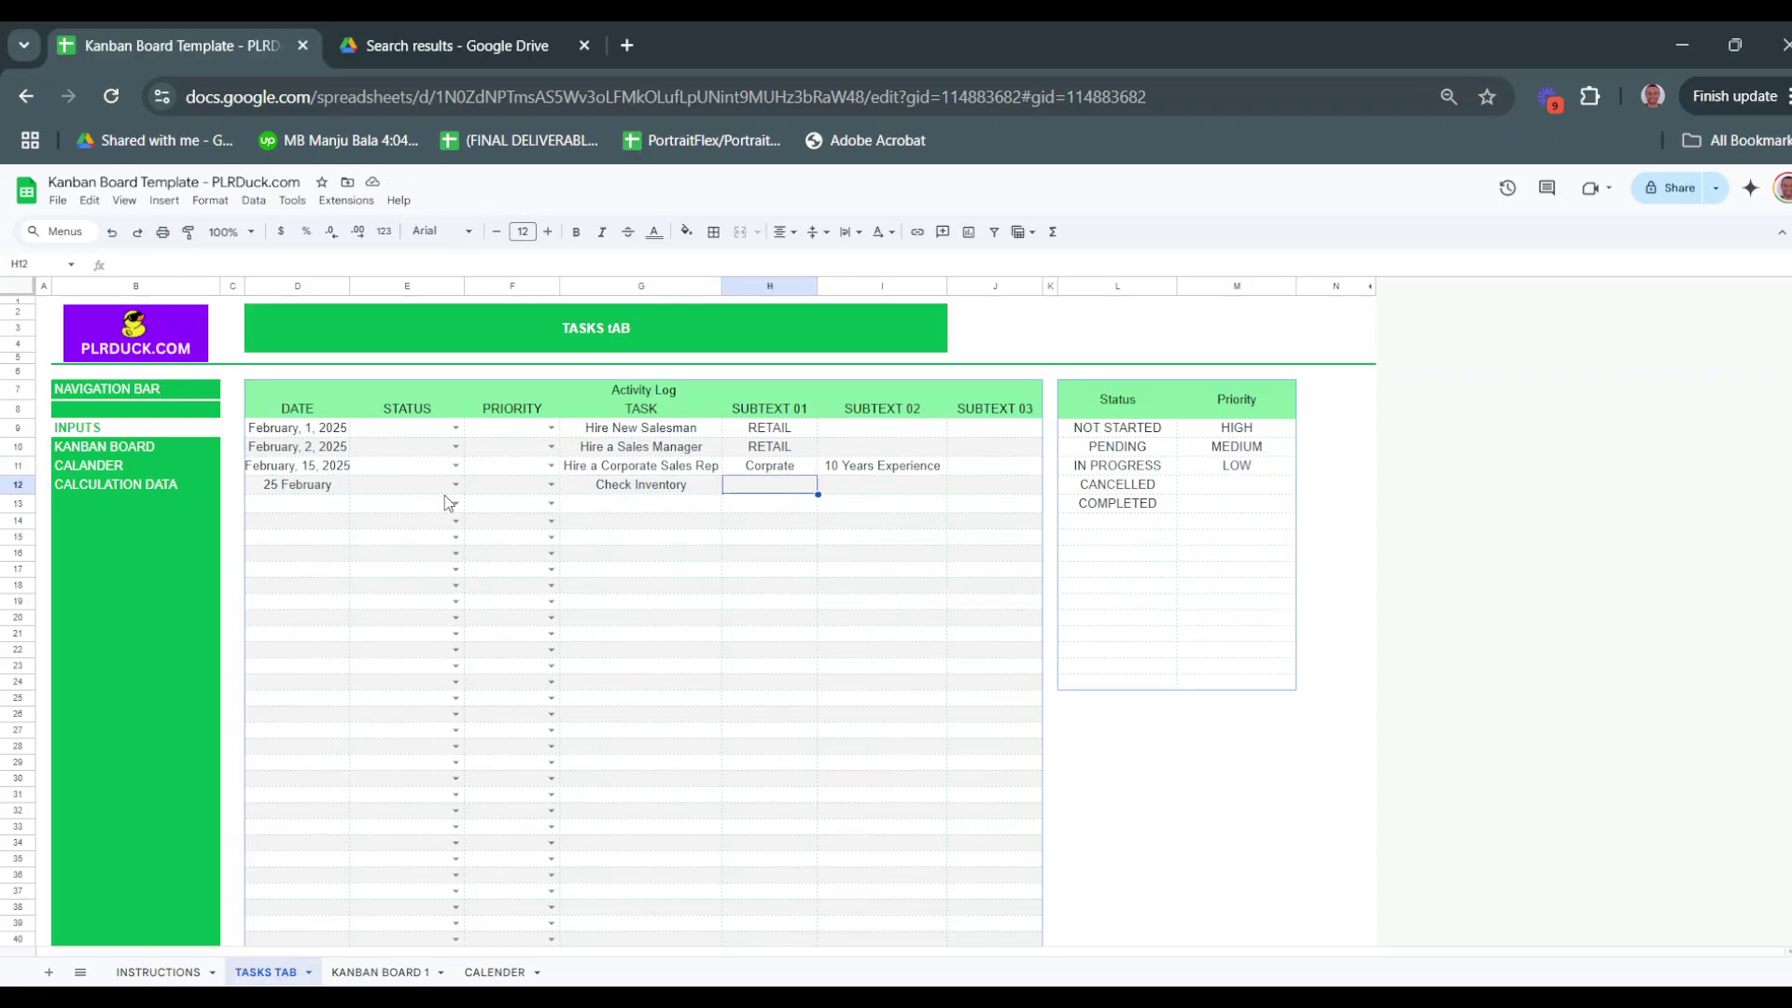
Replace H12's subtext Check Production Performance with Check Quality in Stock and widen column H
text(Check Production)
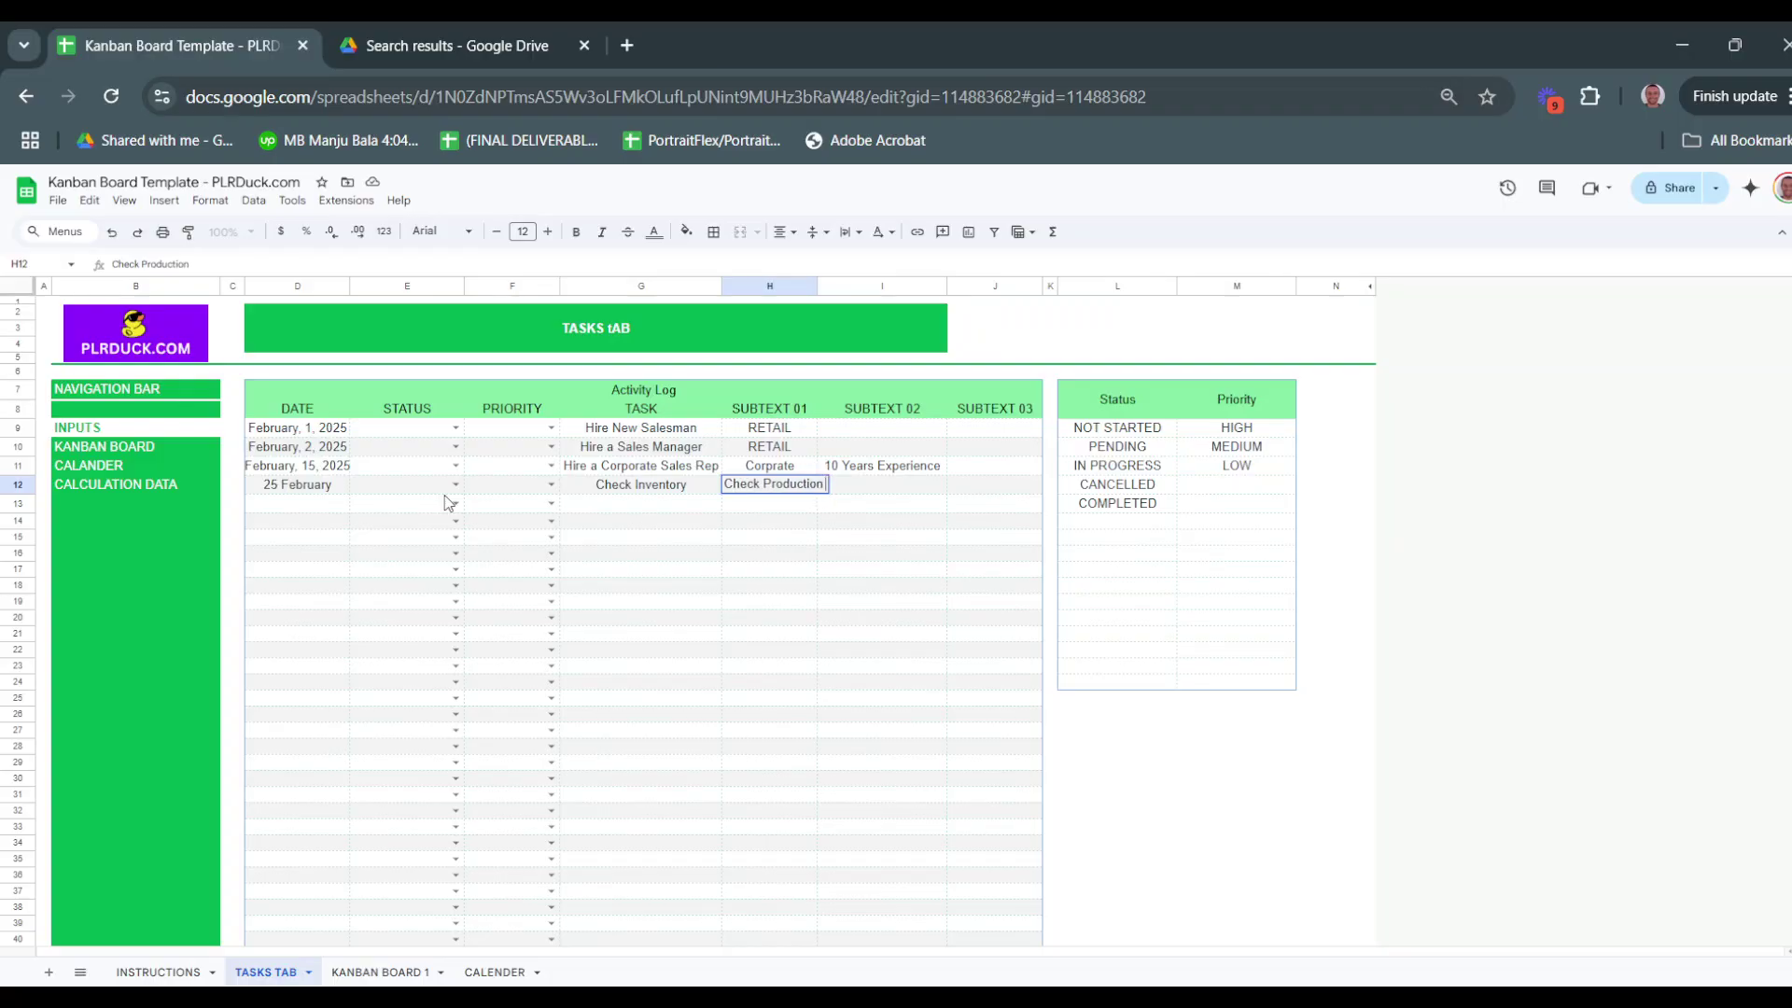
text(Performance)
key(Return)
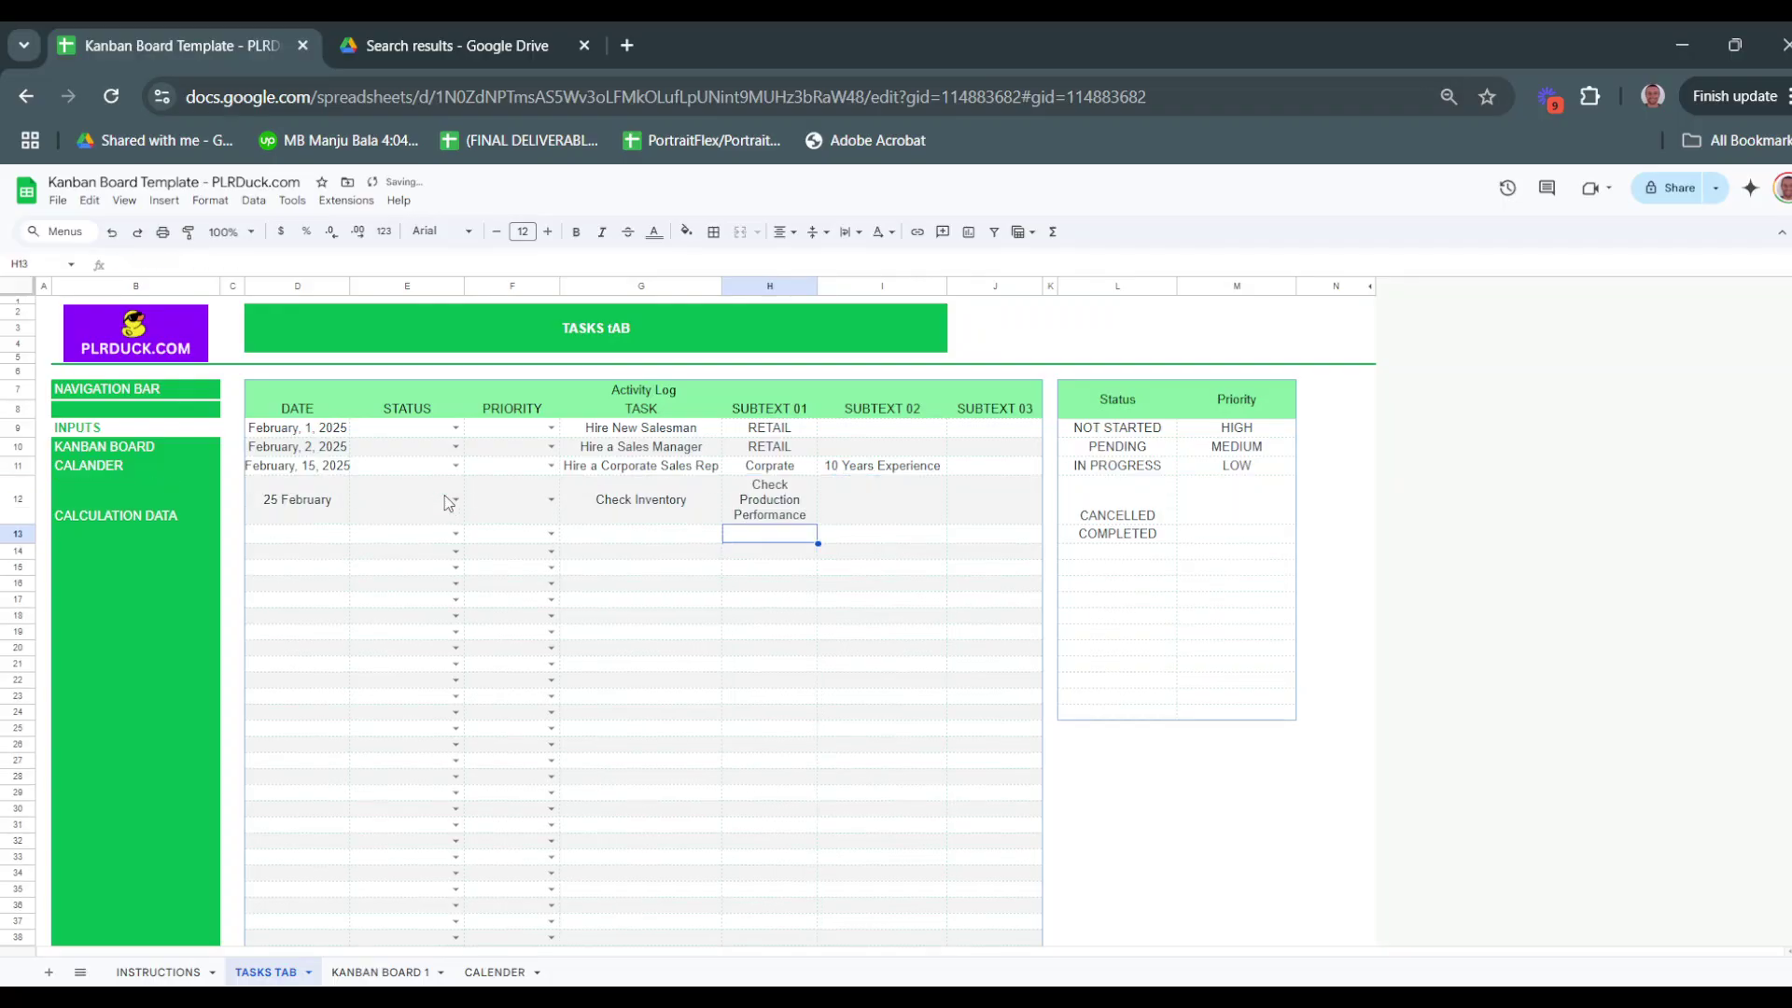
click(756, 494)
text(Check Quality in Stiock)
key(Return)
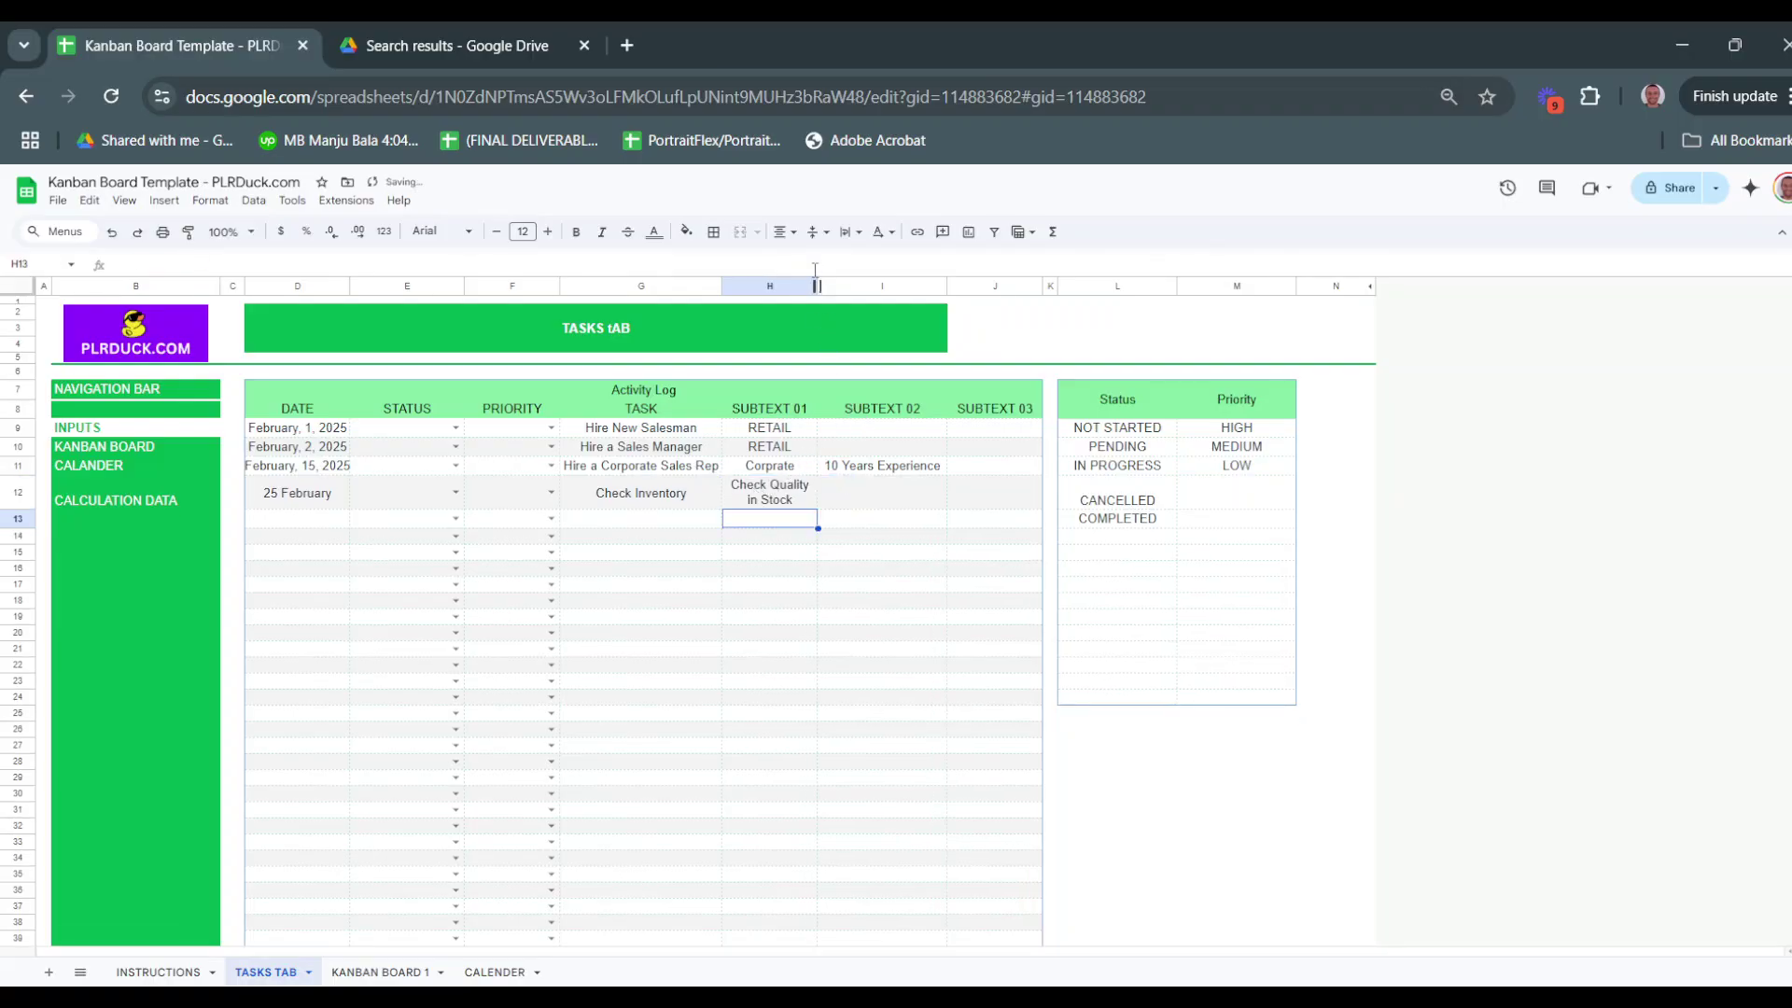
drag(818, 285, 890, 286)
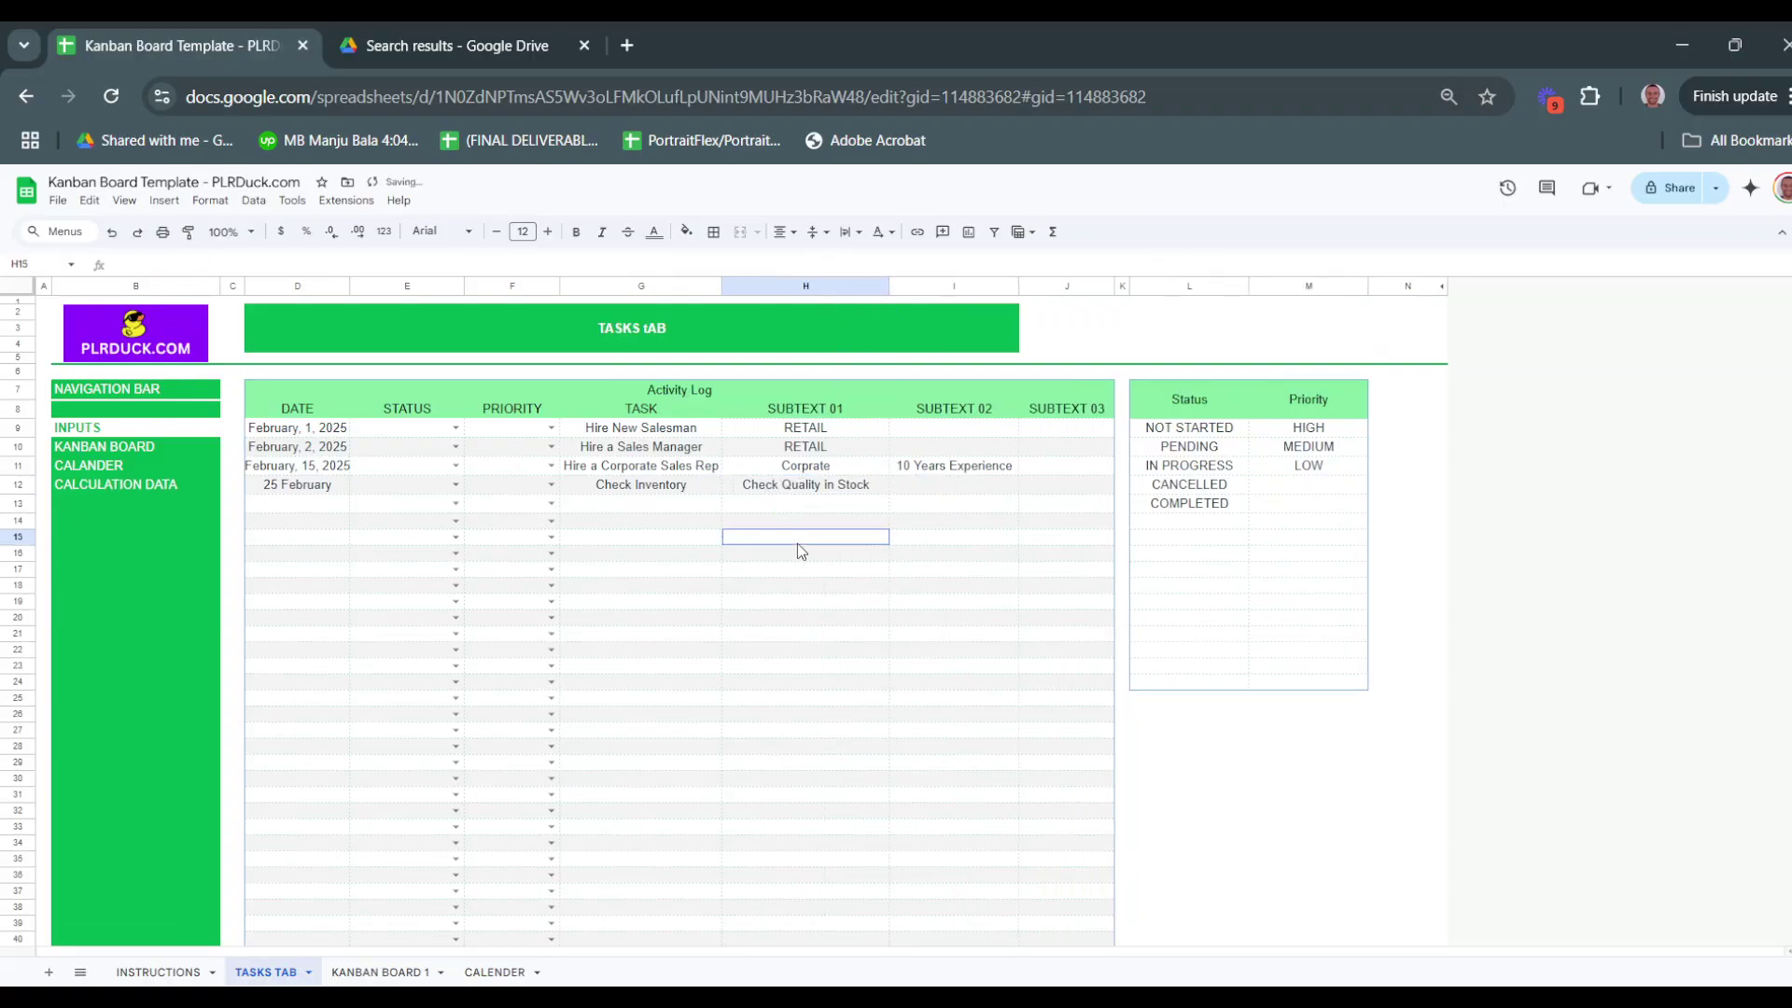
key(Left)
key(Left)
key(Left)
key(Left)
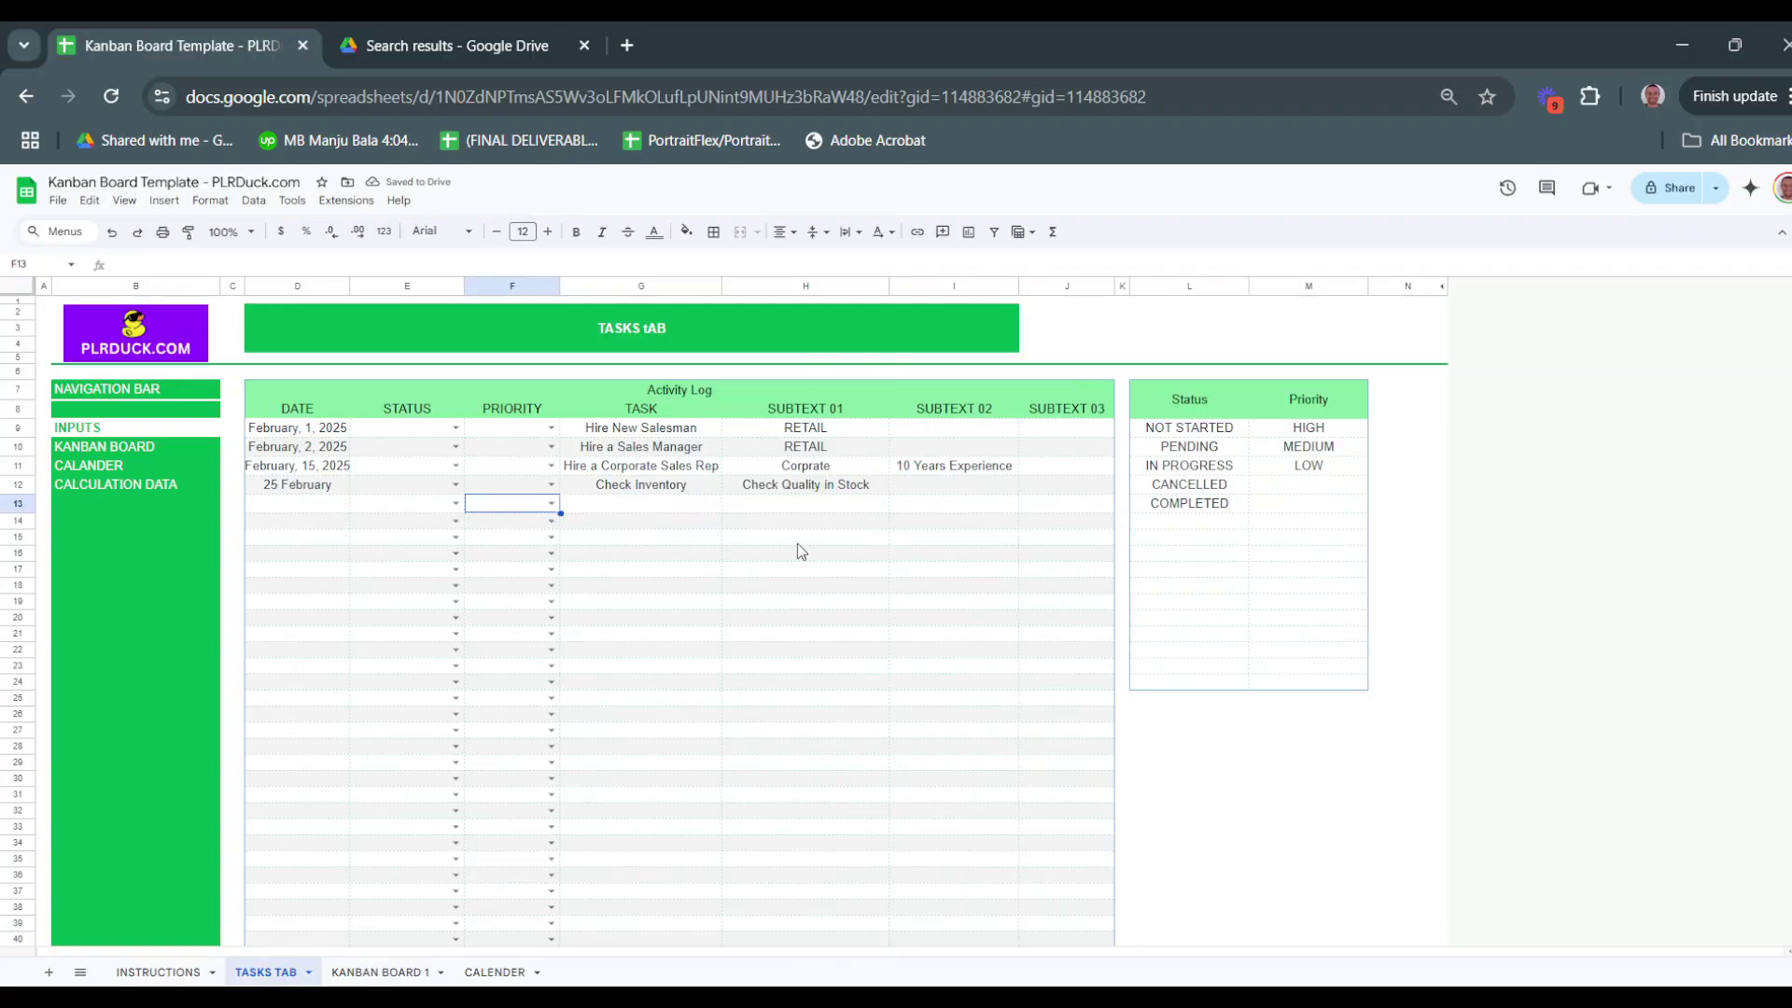
key(Down)
key(Up)
key(Up)
Set statuses E9–E12 to COMPLETED, IN PROGRESS, COMPLETED and NOT STARTED
key(Right)
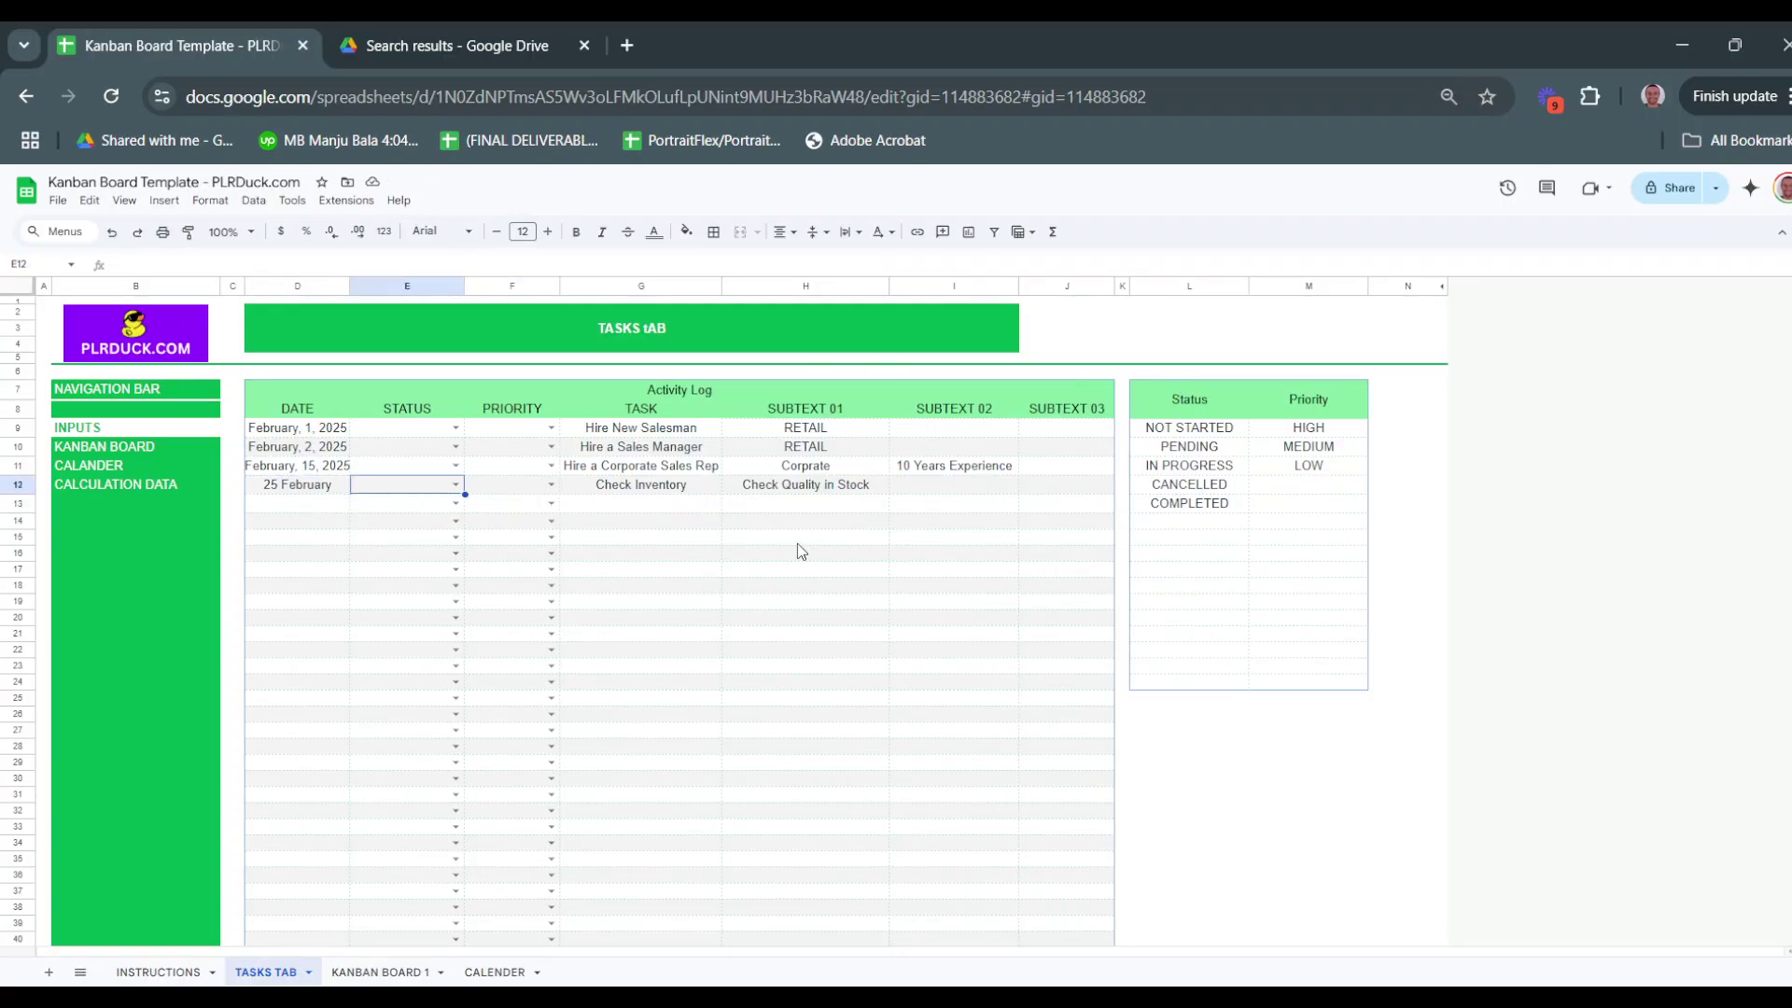
click(449, 429)
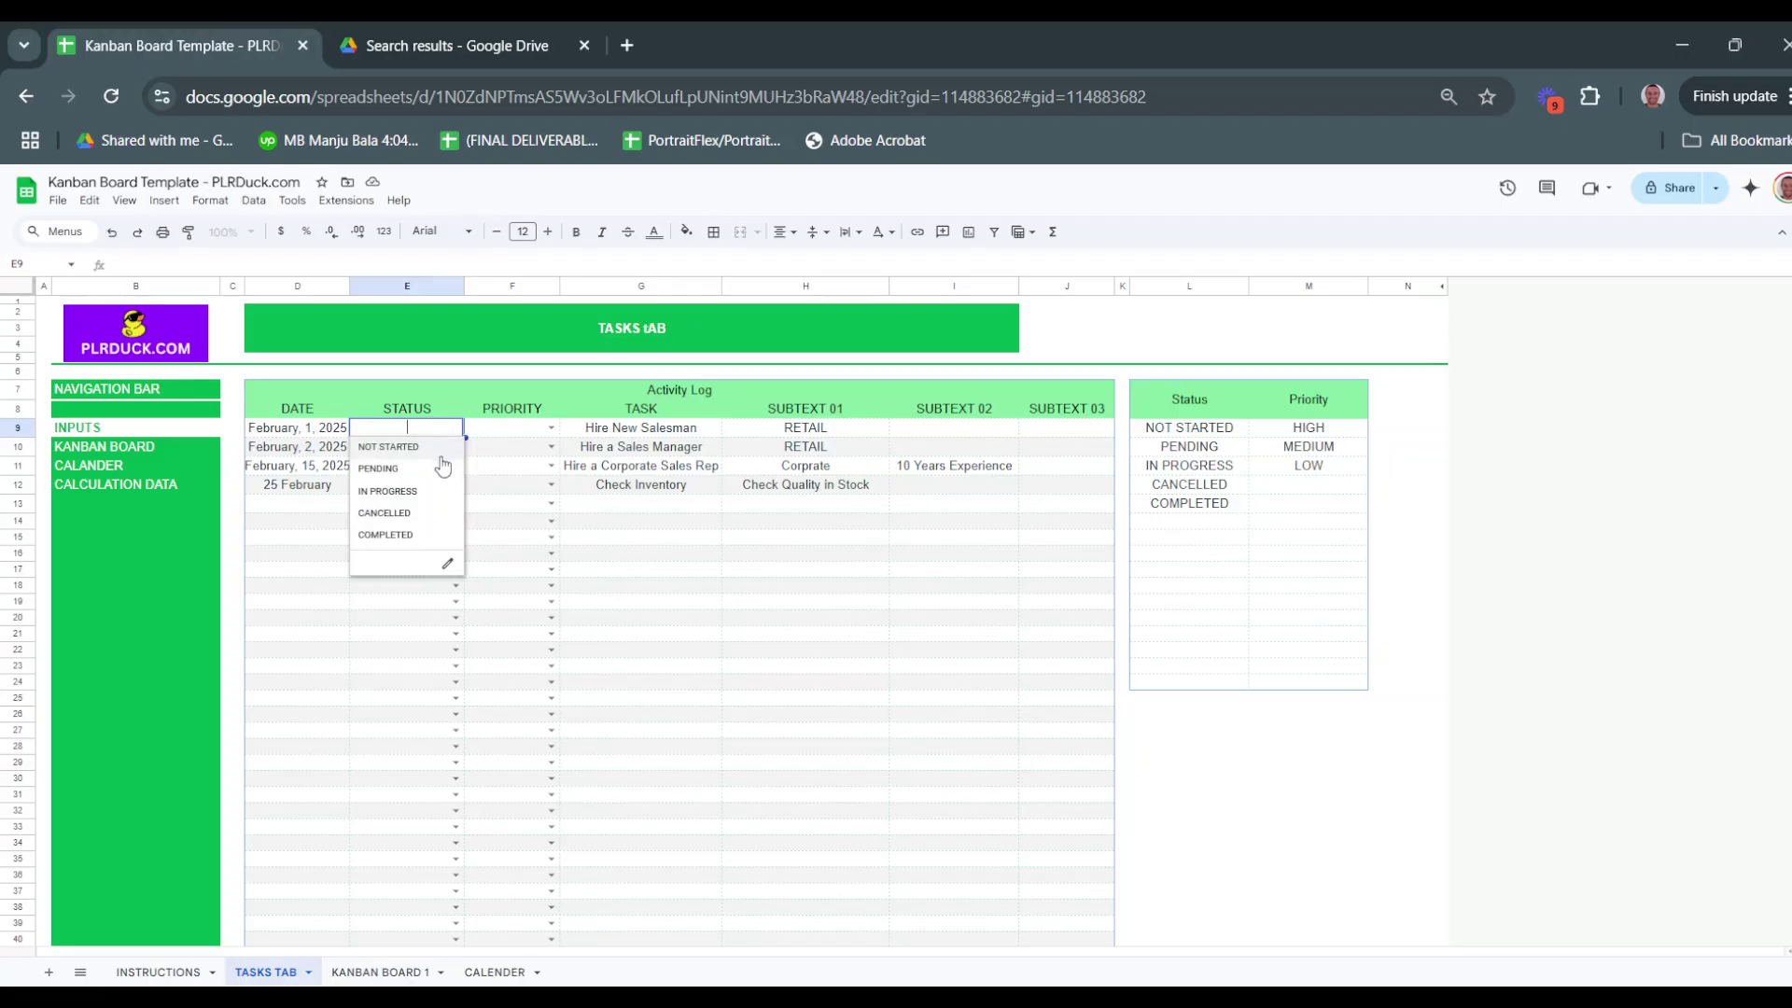
click(419, 538)
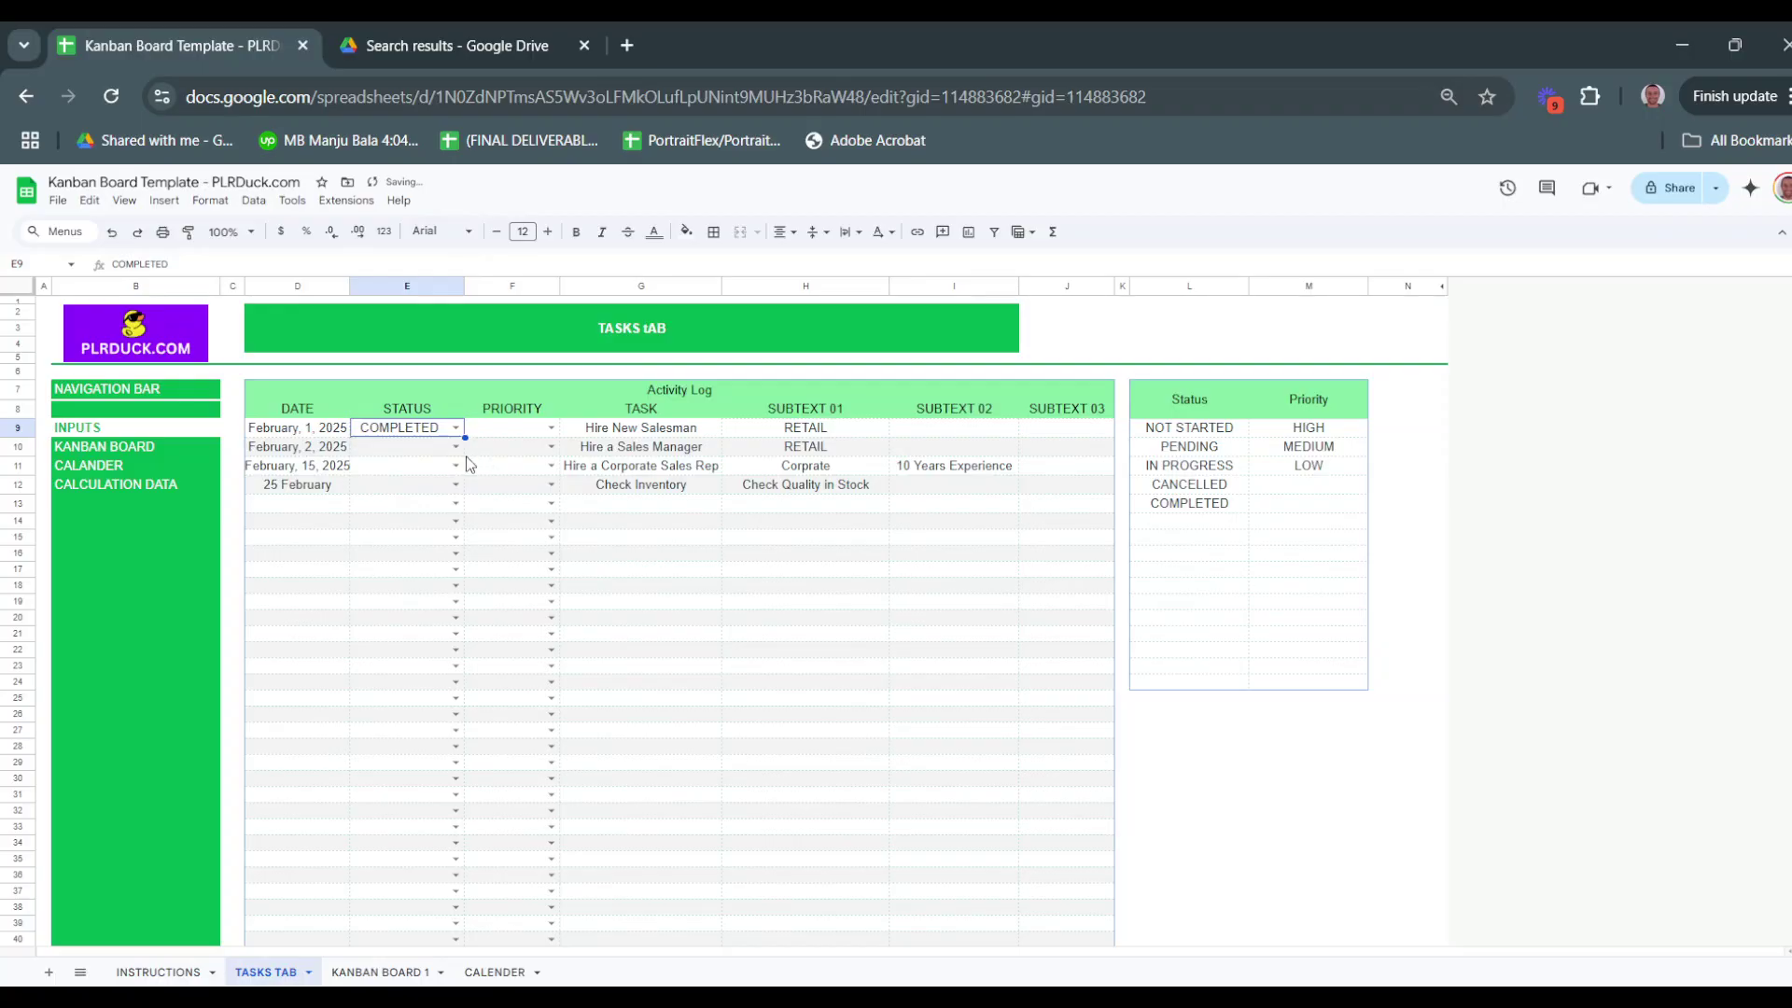
click(456, 448)
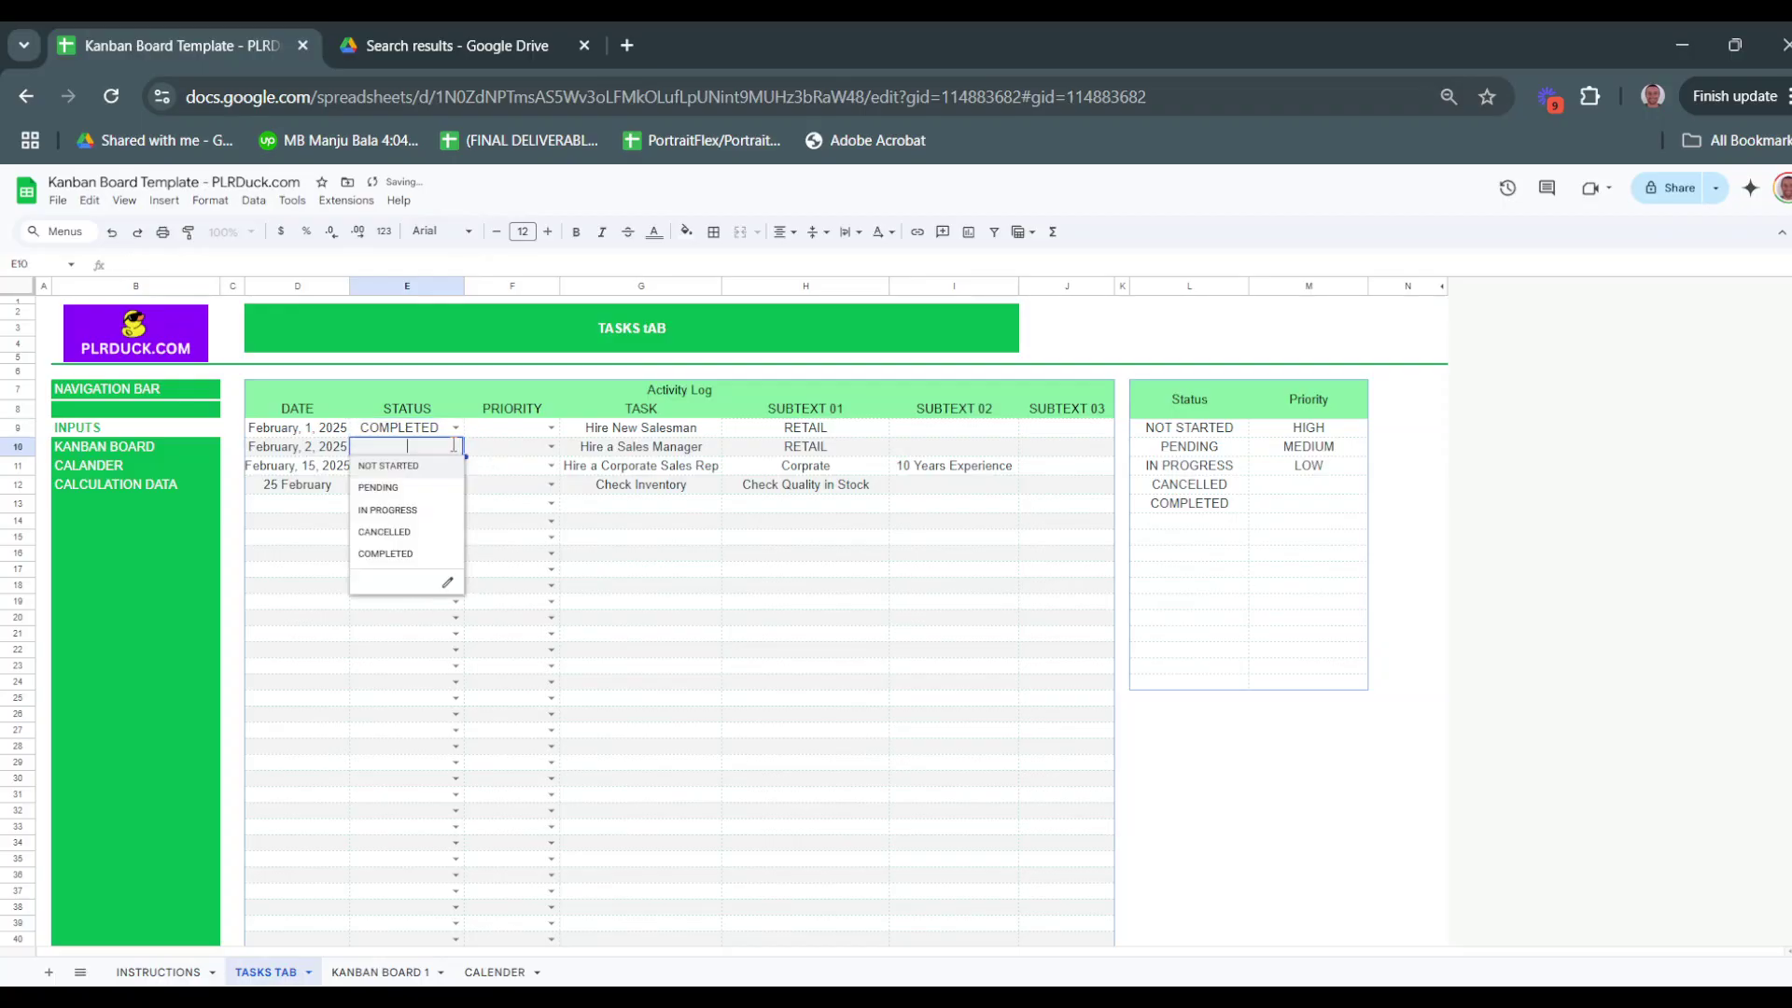
click(417, 513)
click(456, 465)
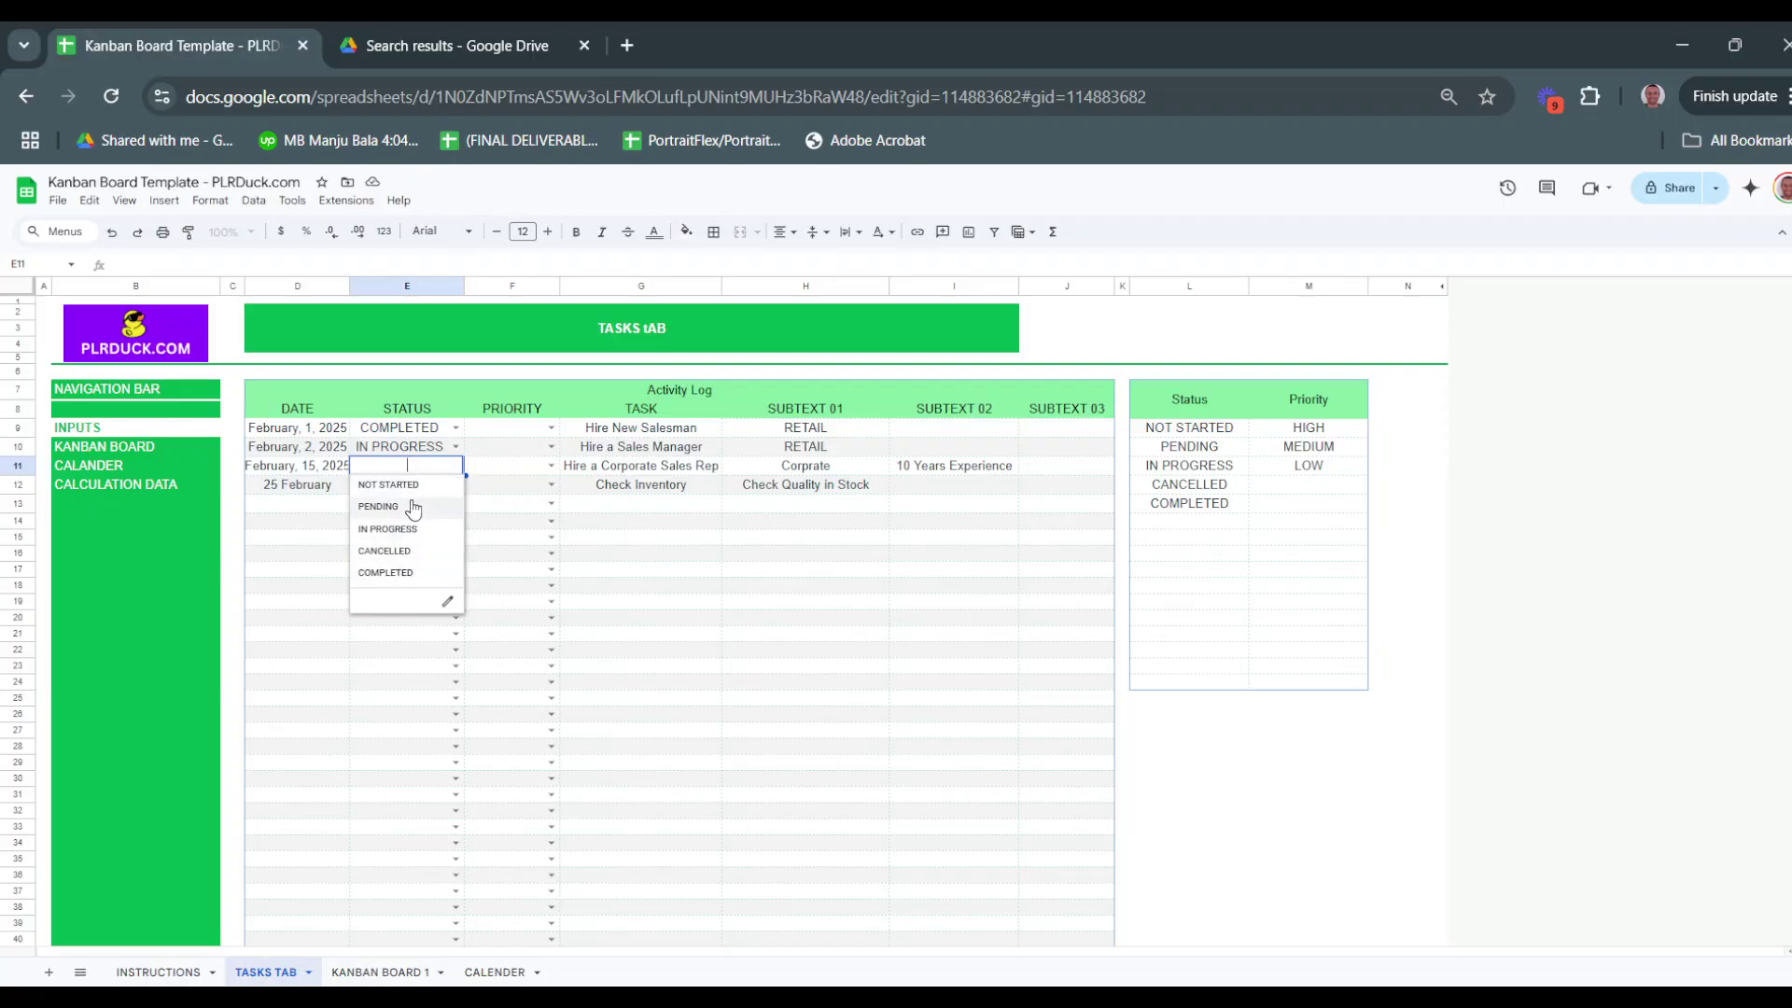
click(394, 572)
click(451, 485)
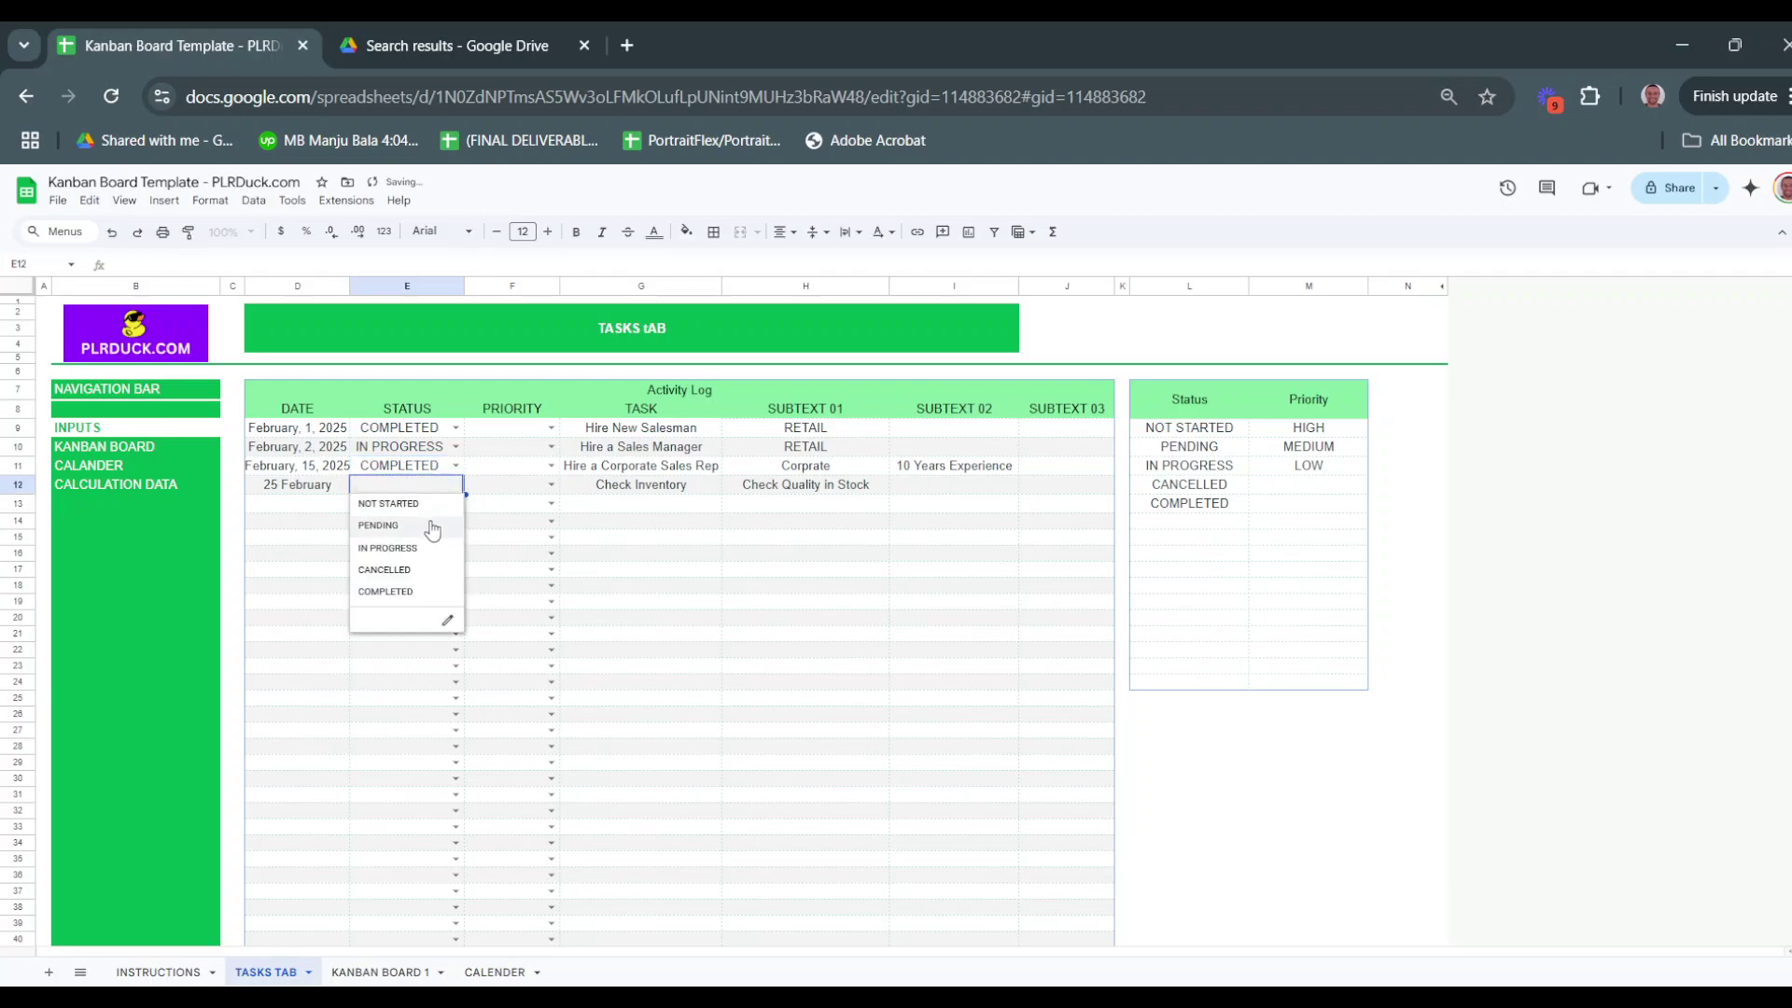
click(431, 508)
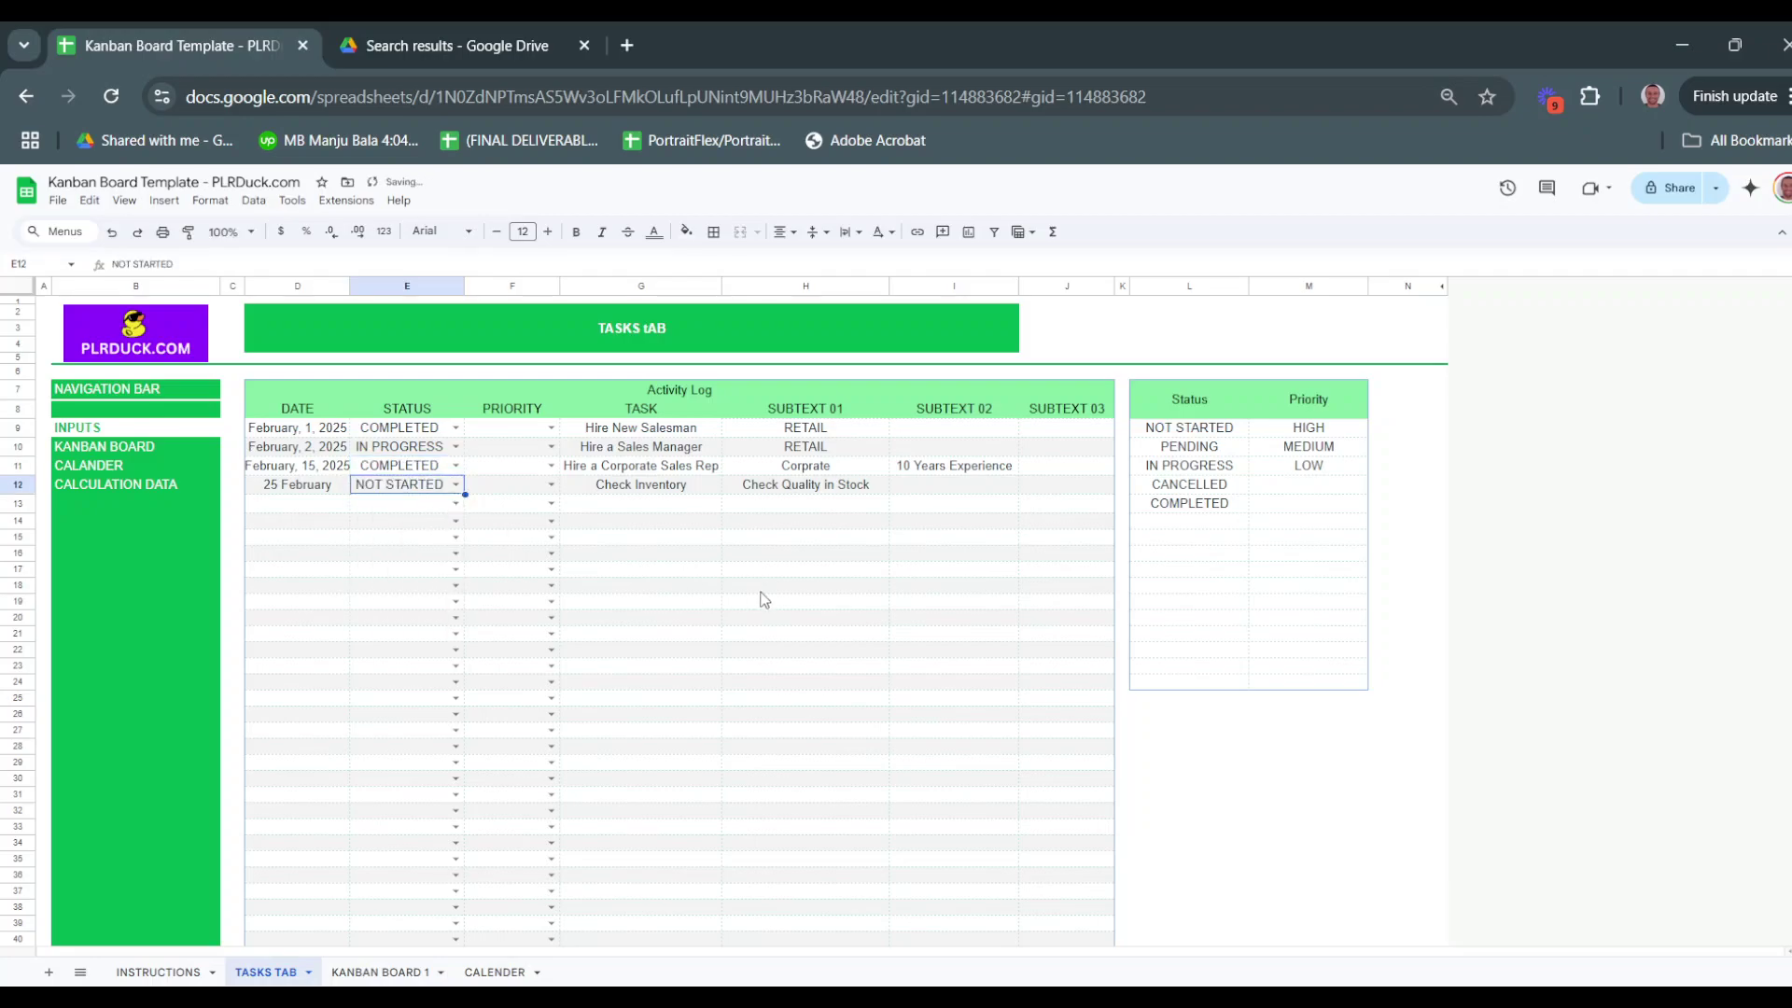
Set priorities to HIGH for rows 9 and 12, MEDIUM for row 10 and LOW for row 11
click(761, 588)
click(551, 429)
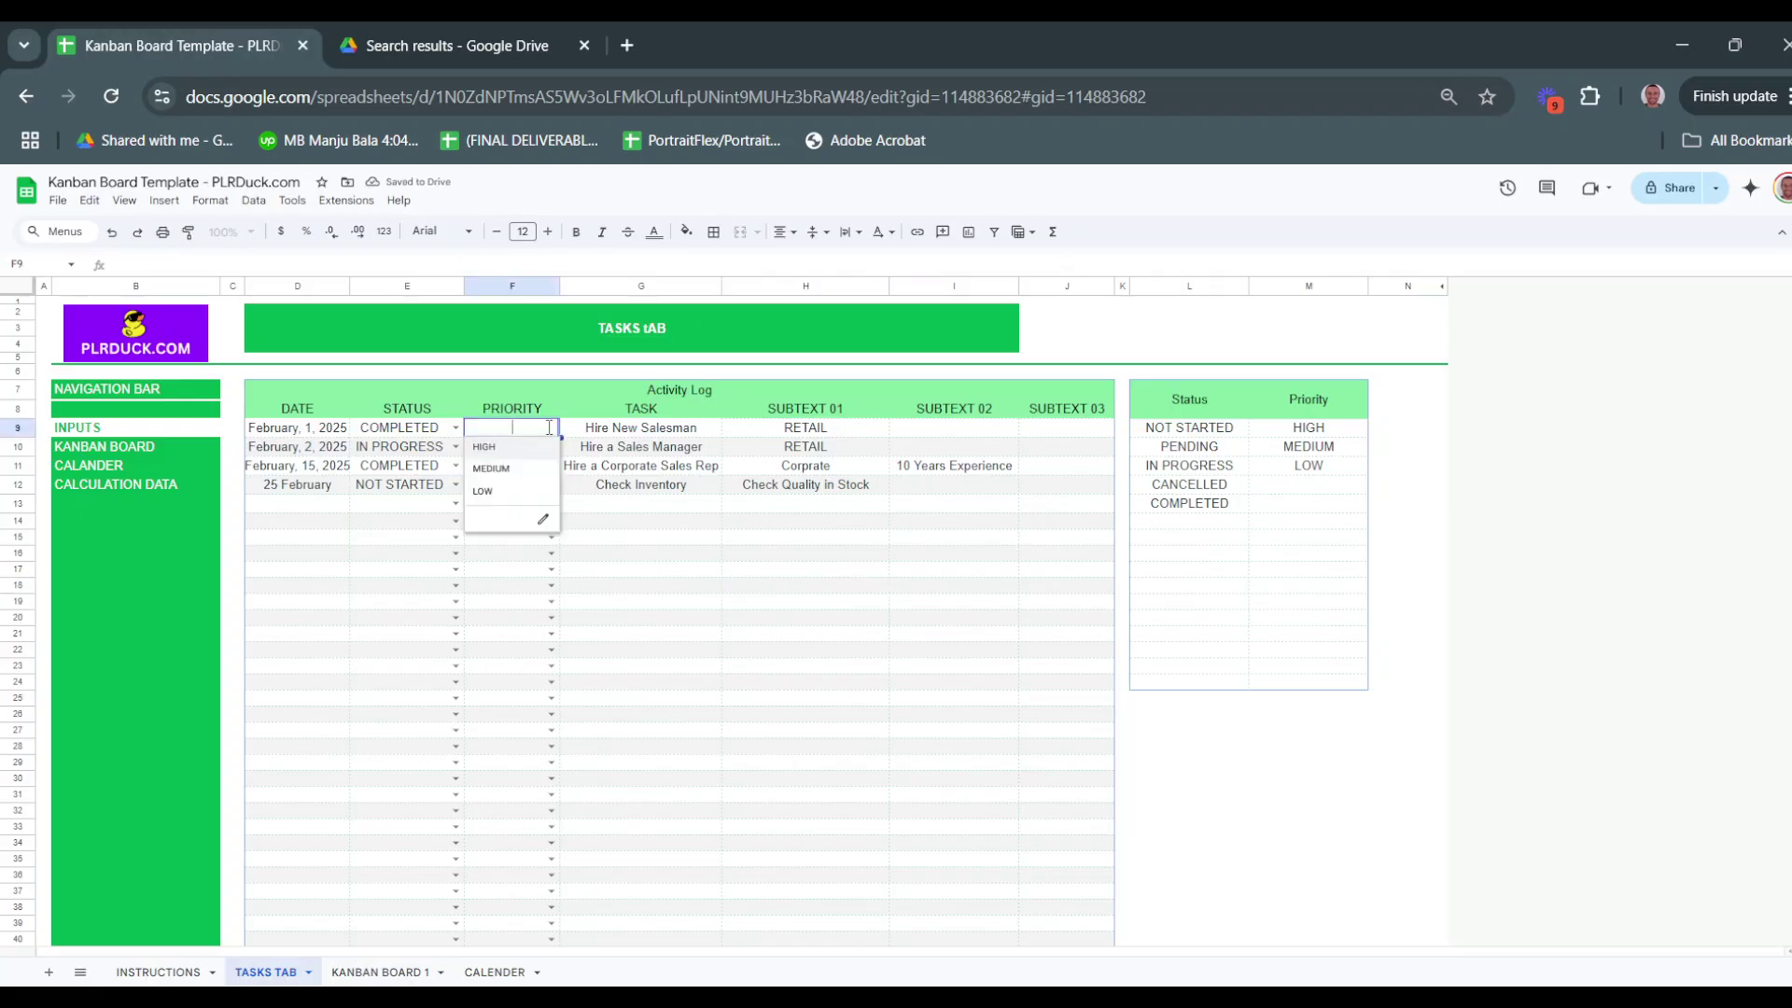
click(531, 452)
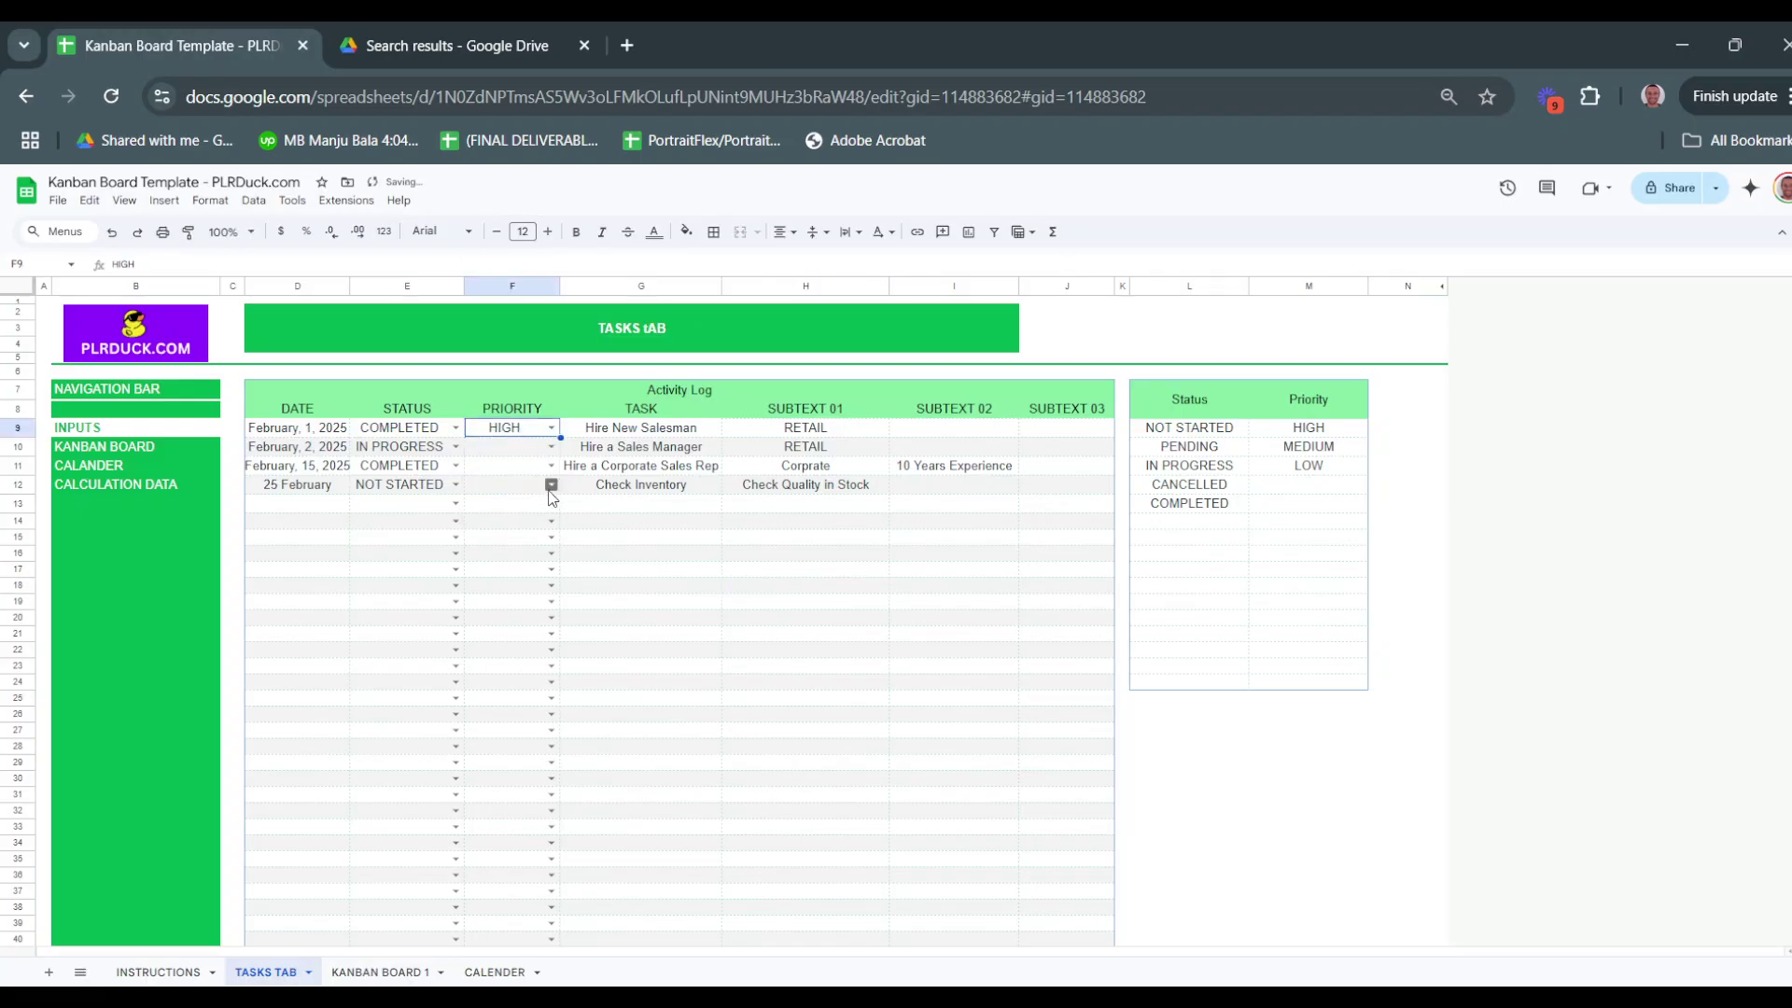
click(551, 485)
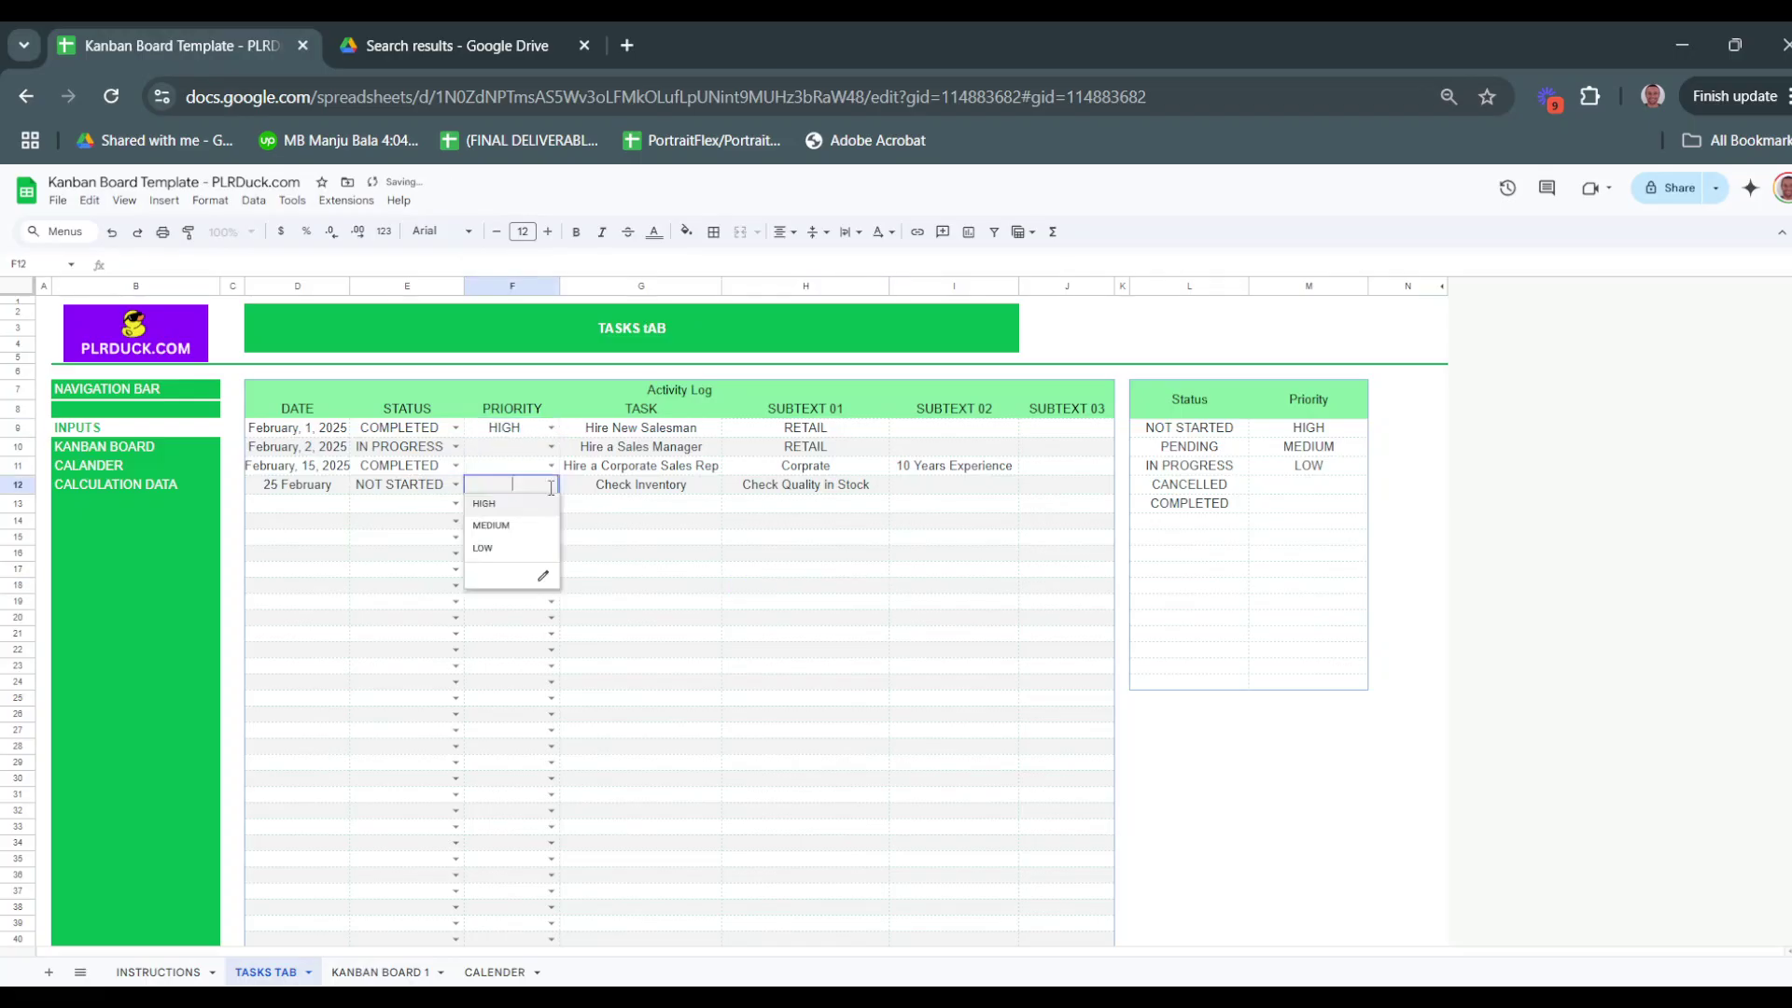
click(519, 505)
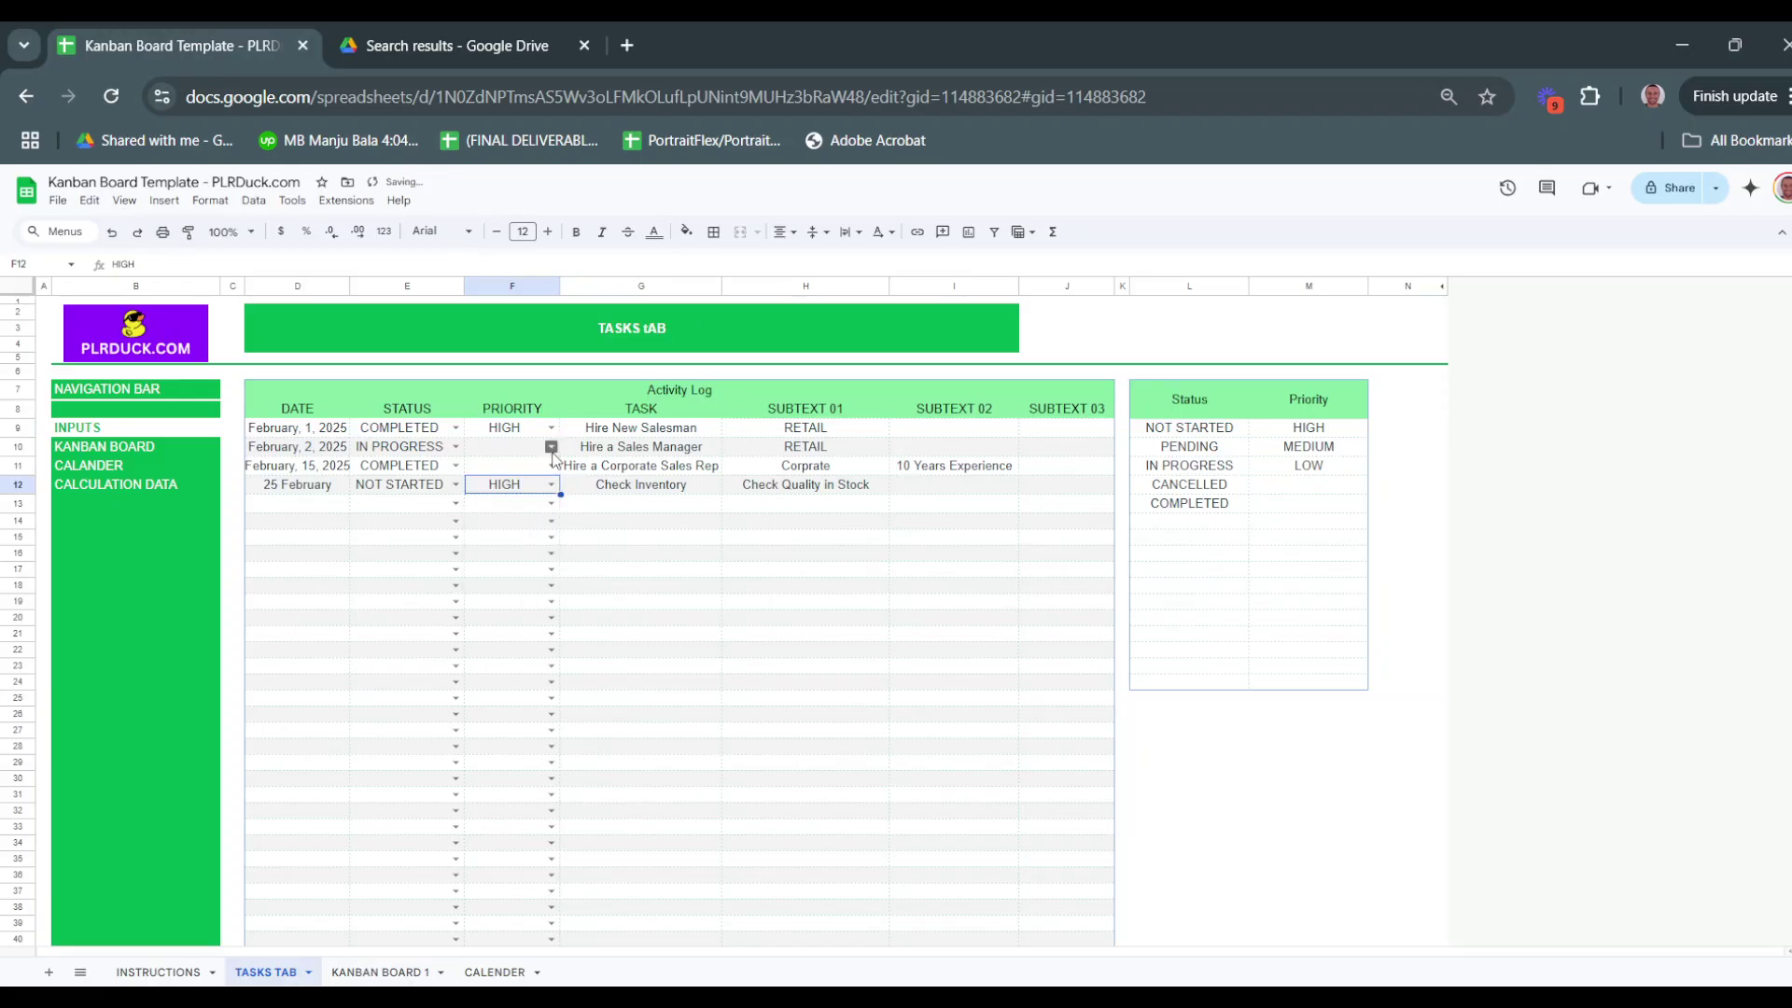
click(550, 447)
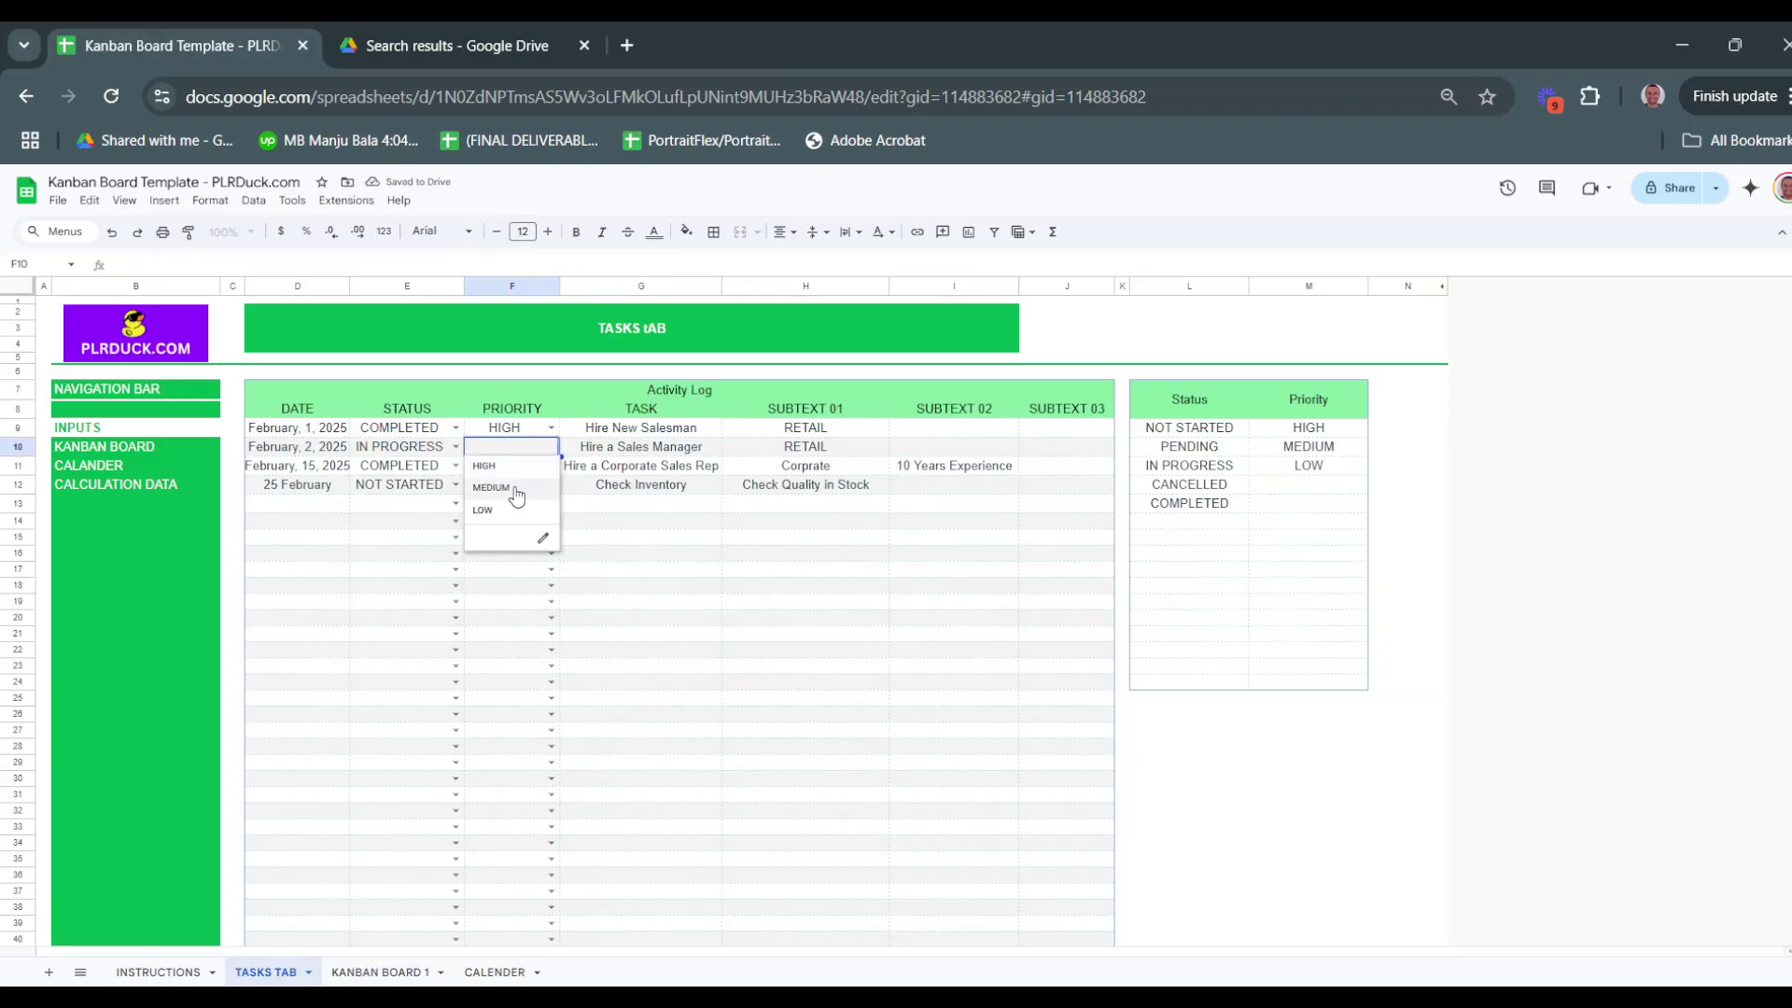
click(516, 494)
click(550, 467)
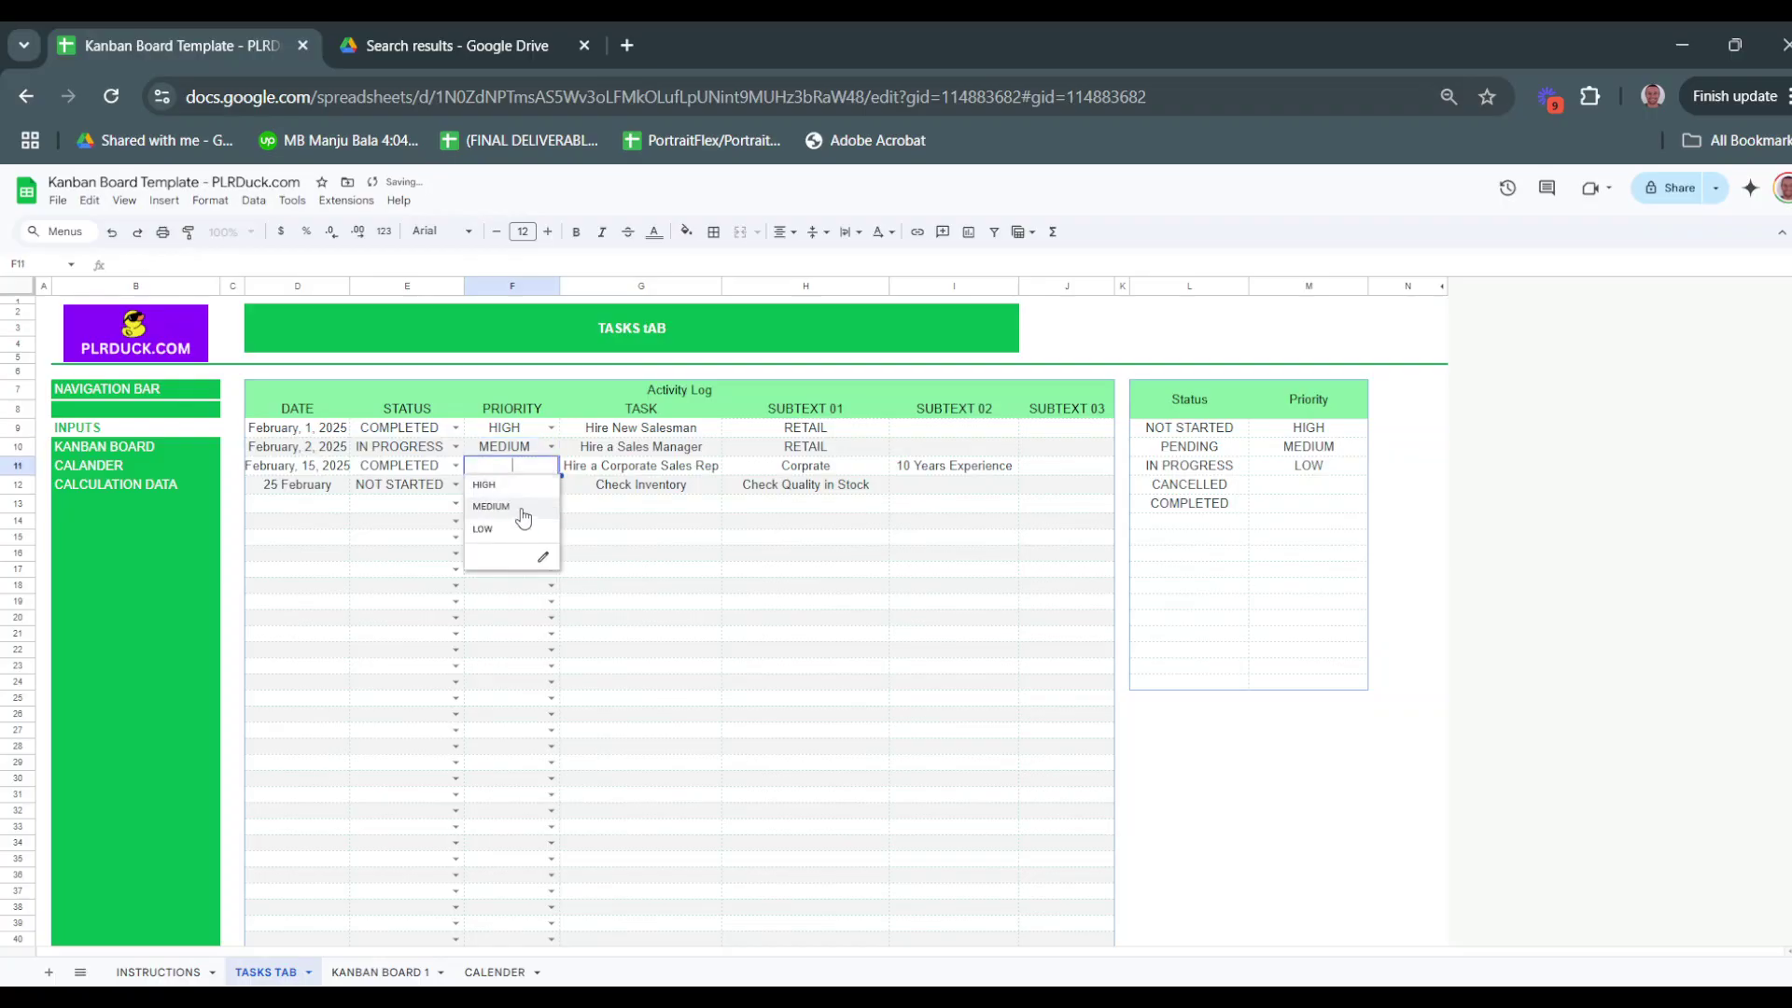
click(513, 527)
click(644, 537)
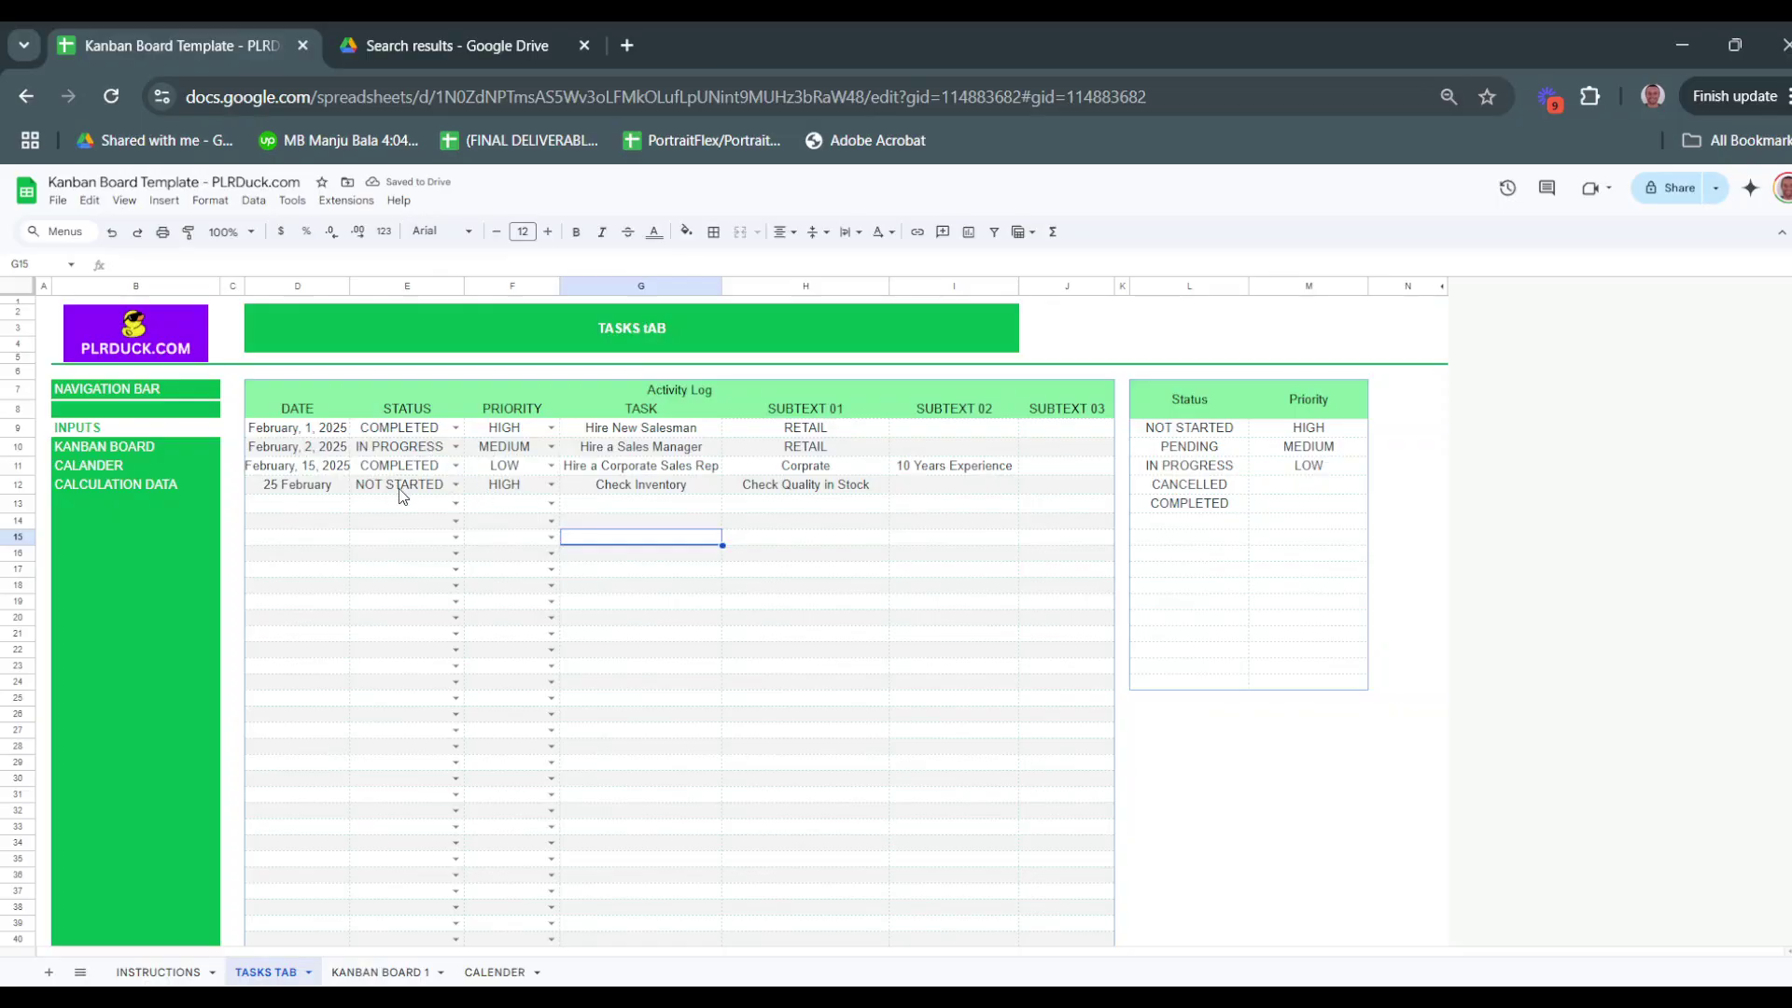
click(848, 601)
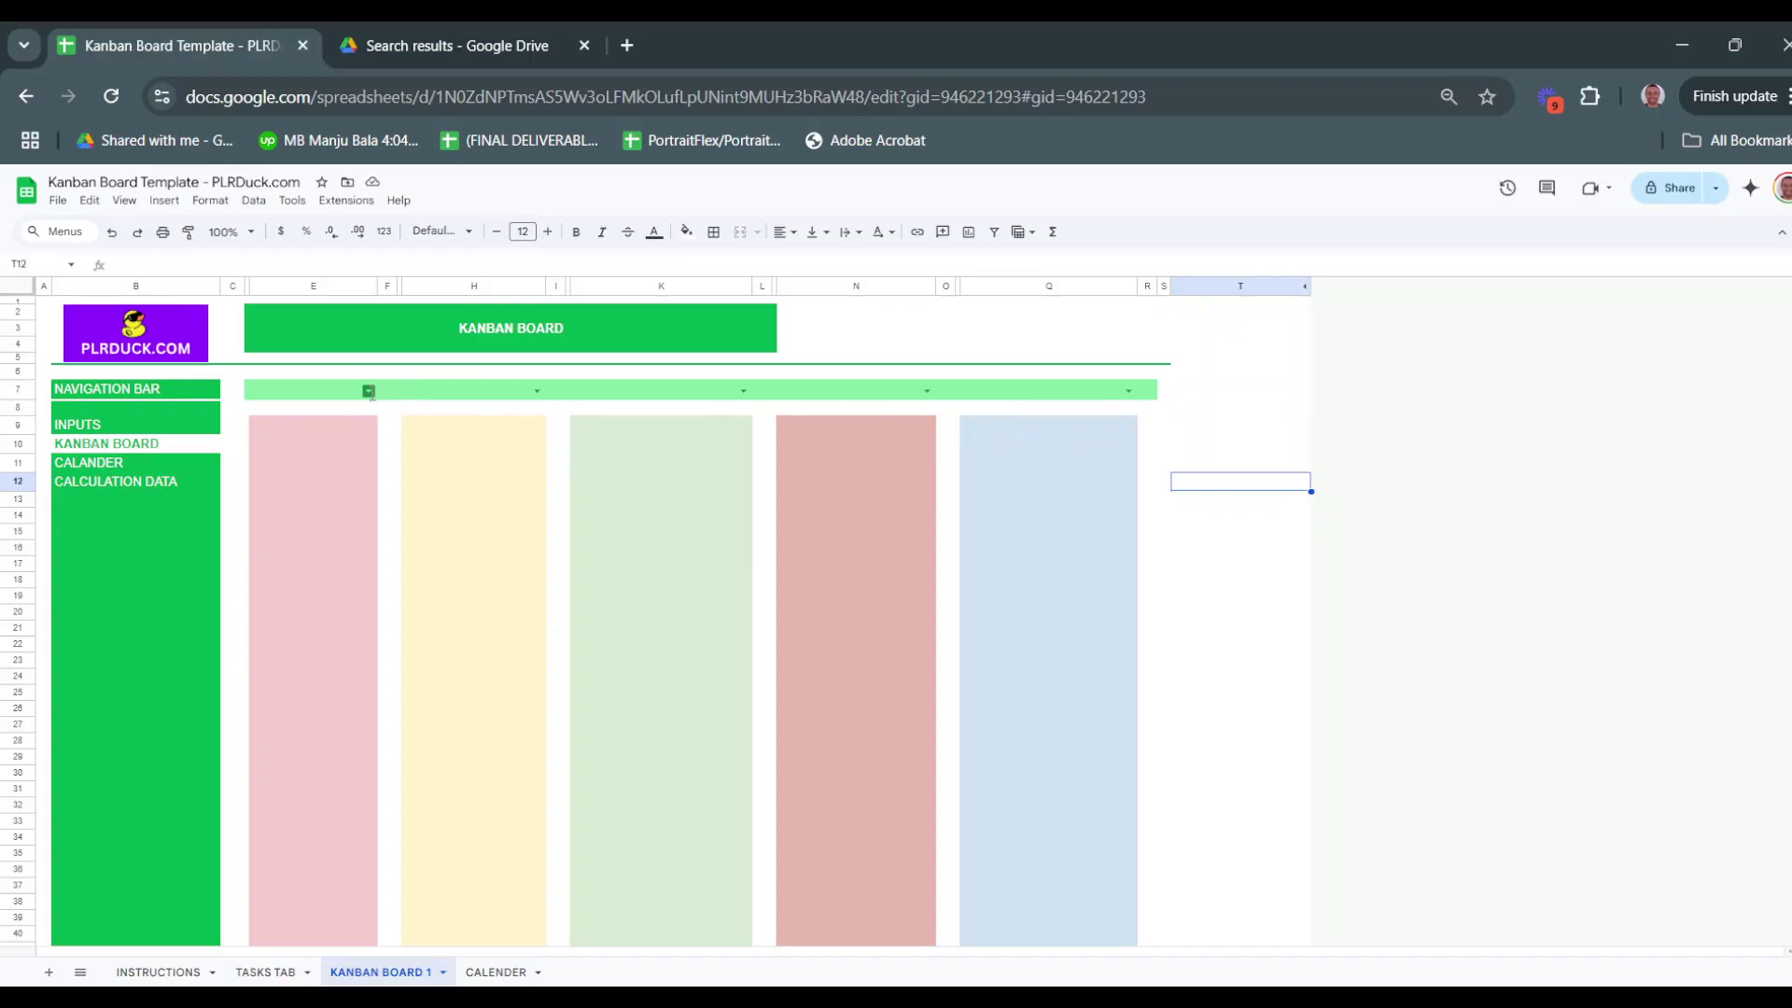
Assign the five Kanban columns NOT STARTED, COMPLETED, IN PROGRESS, CANCELLED and PENDING
click(368, 391)
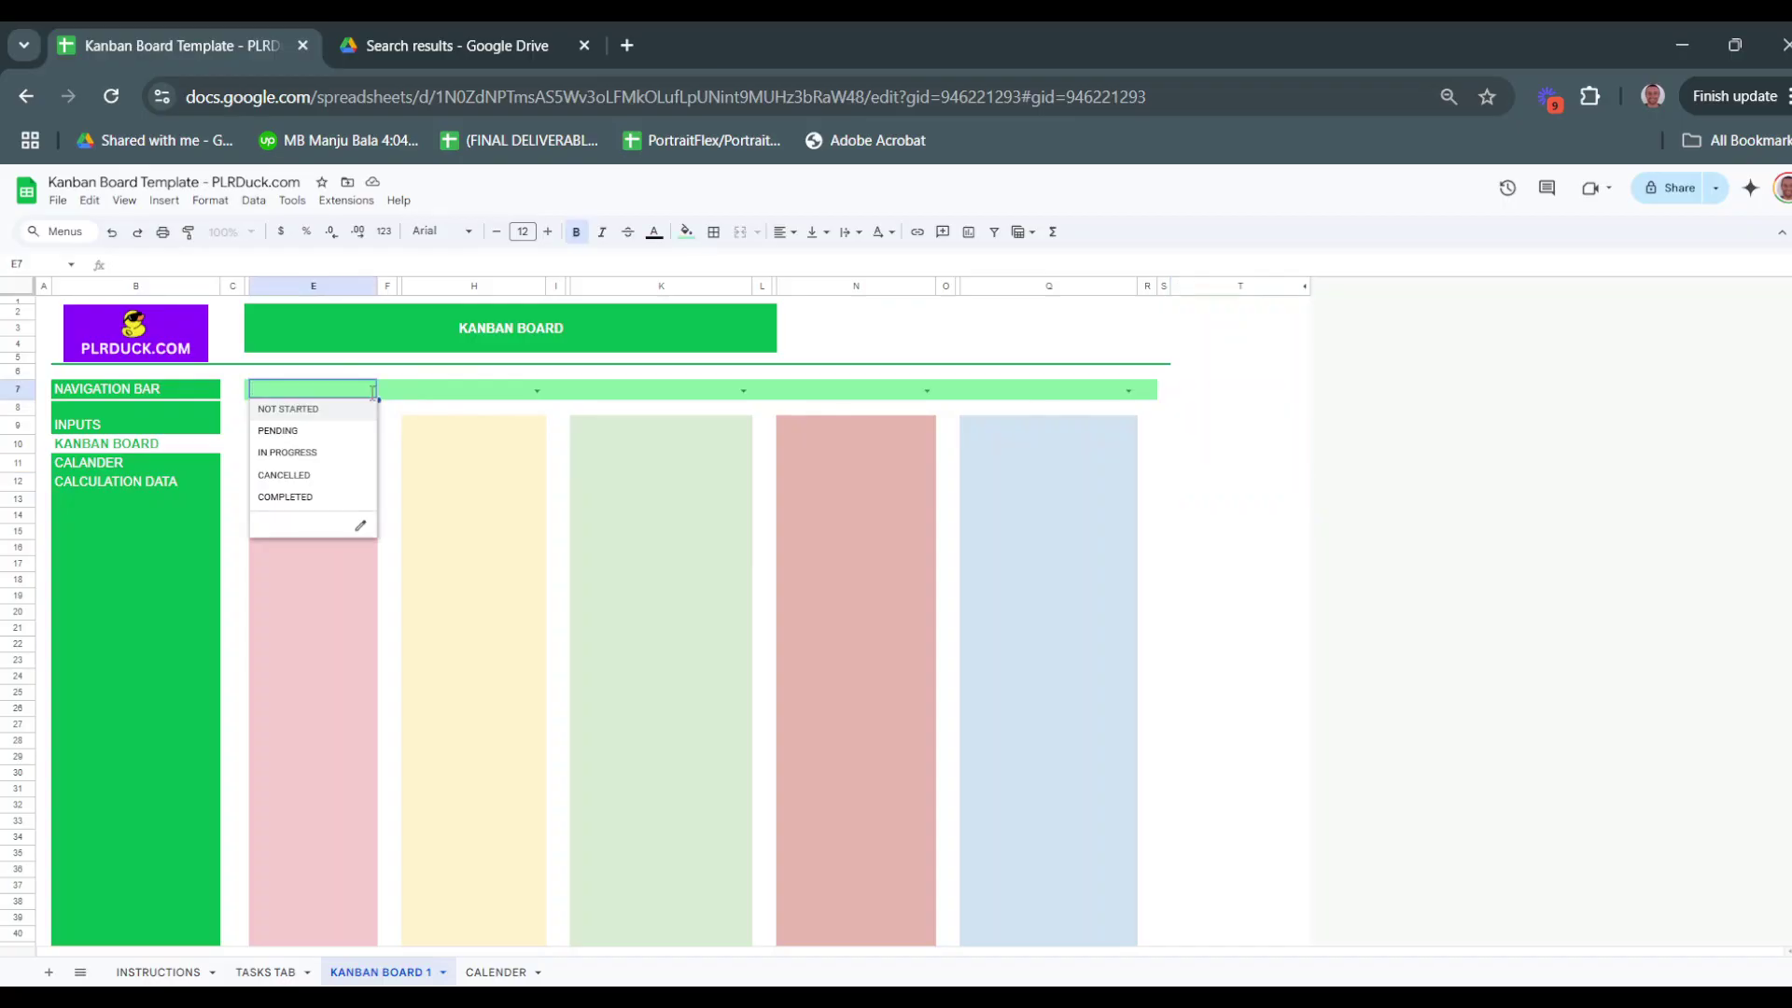
click(317, 419)
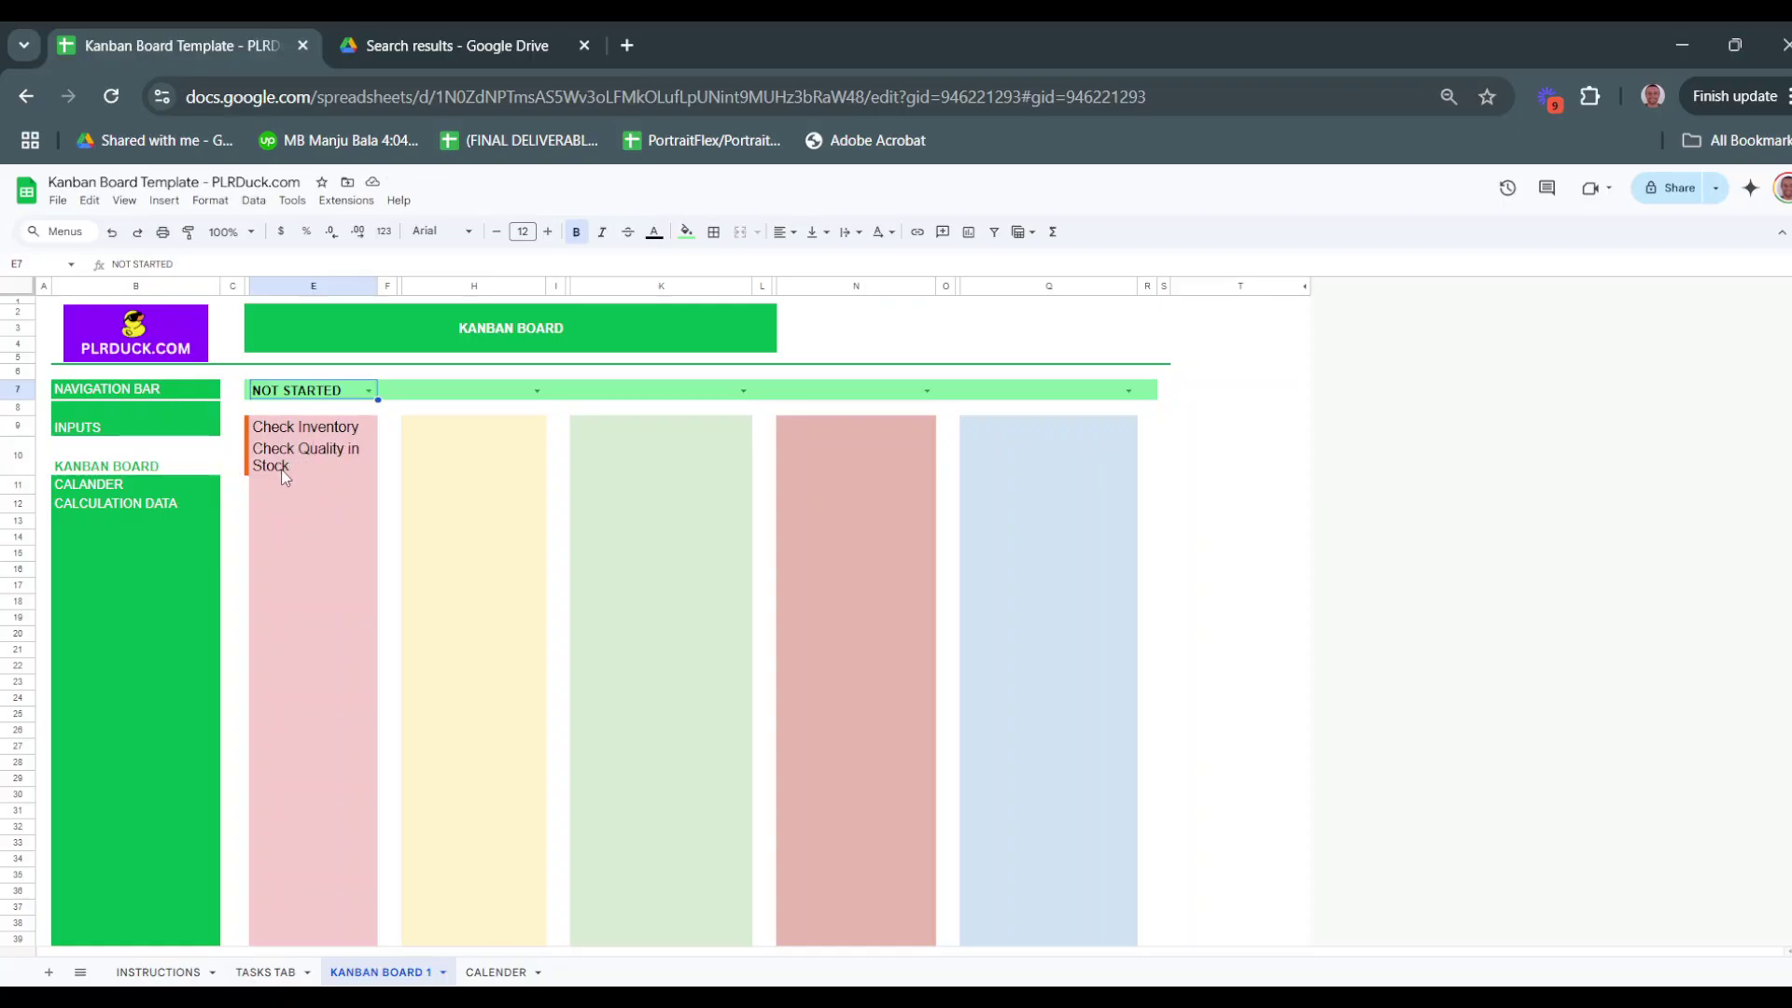
click(536, 390)
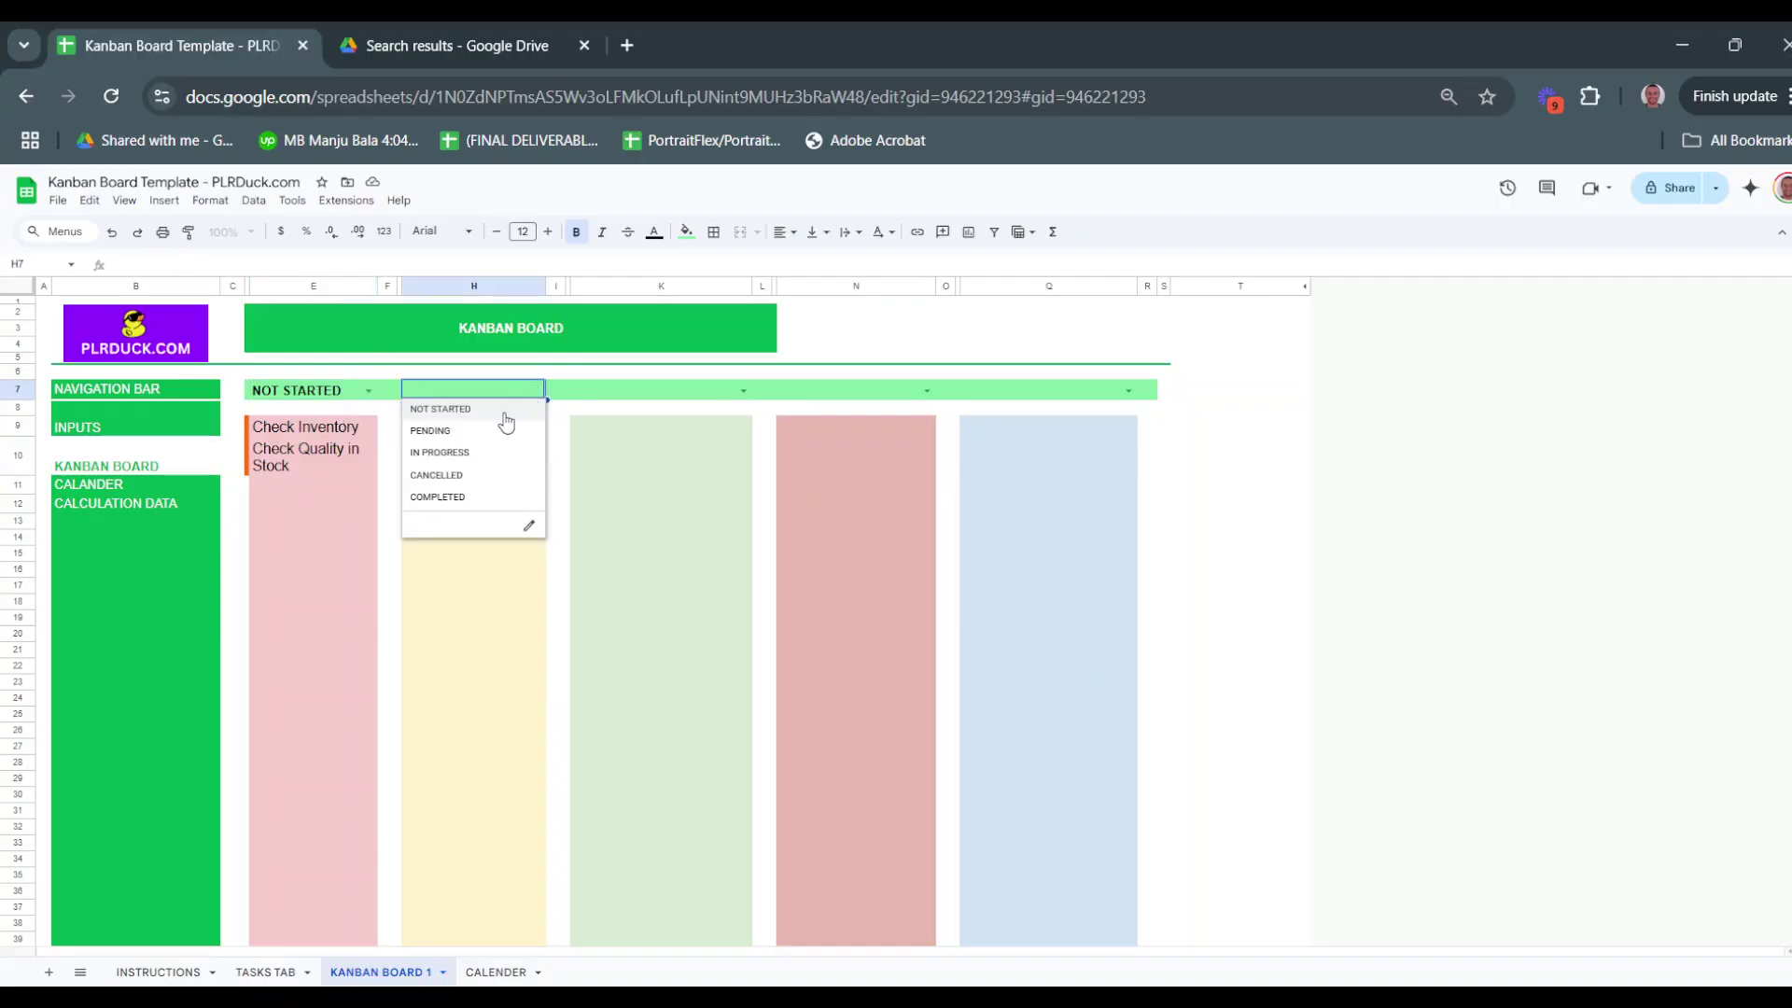
click(448, 495)
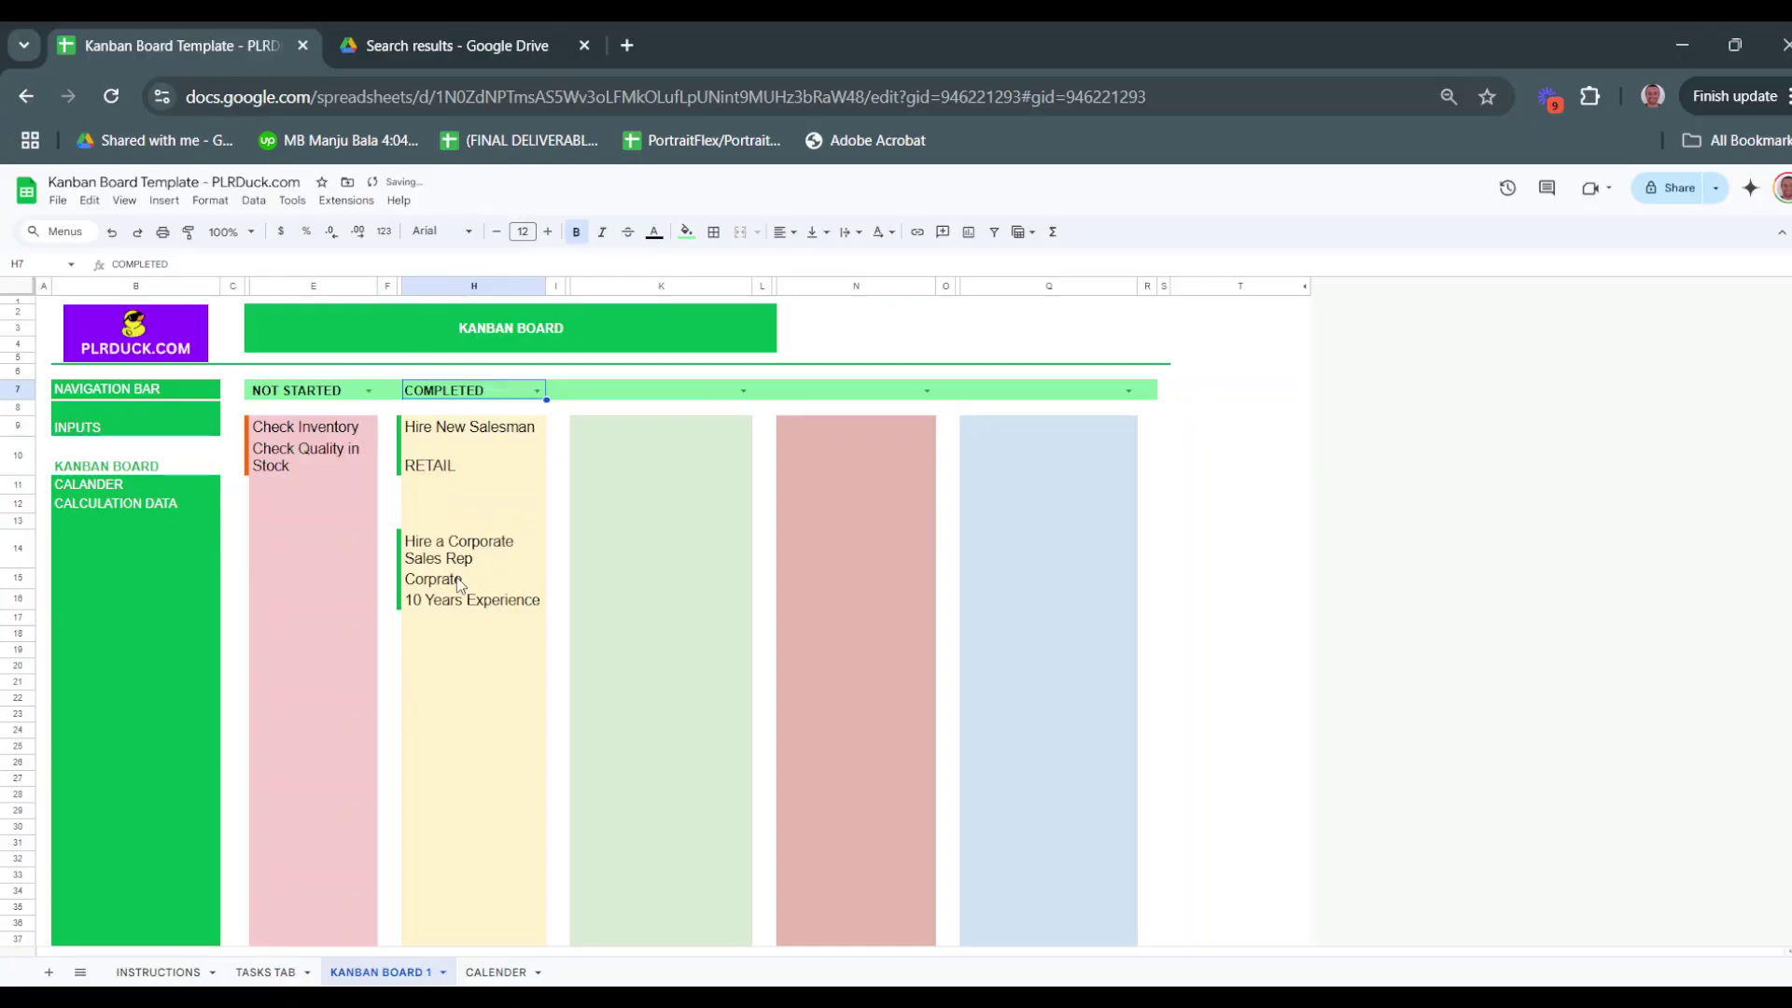
click(743, 390)
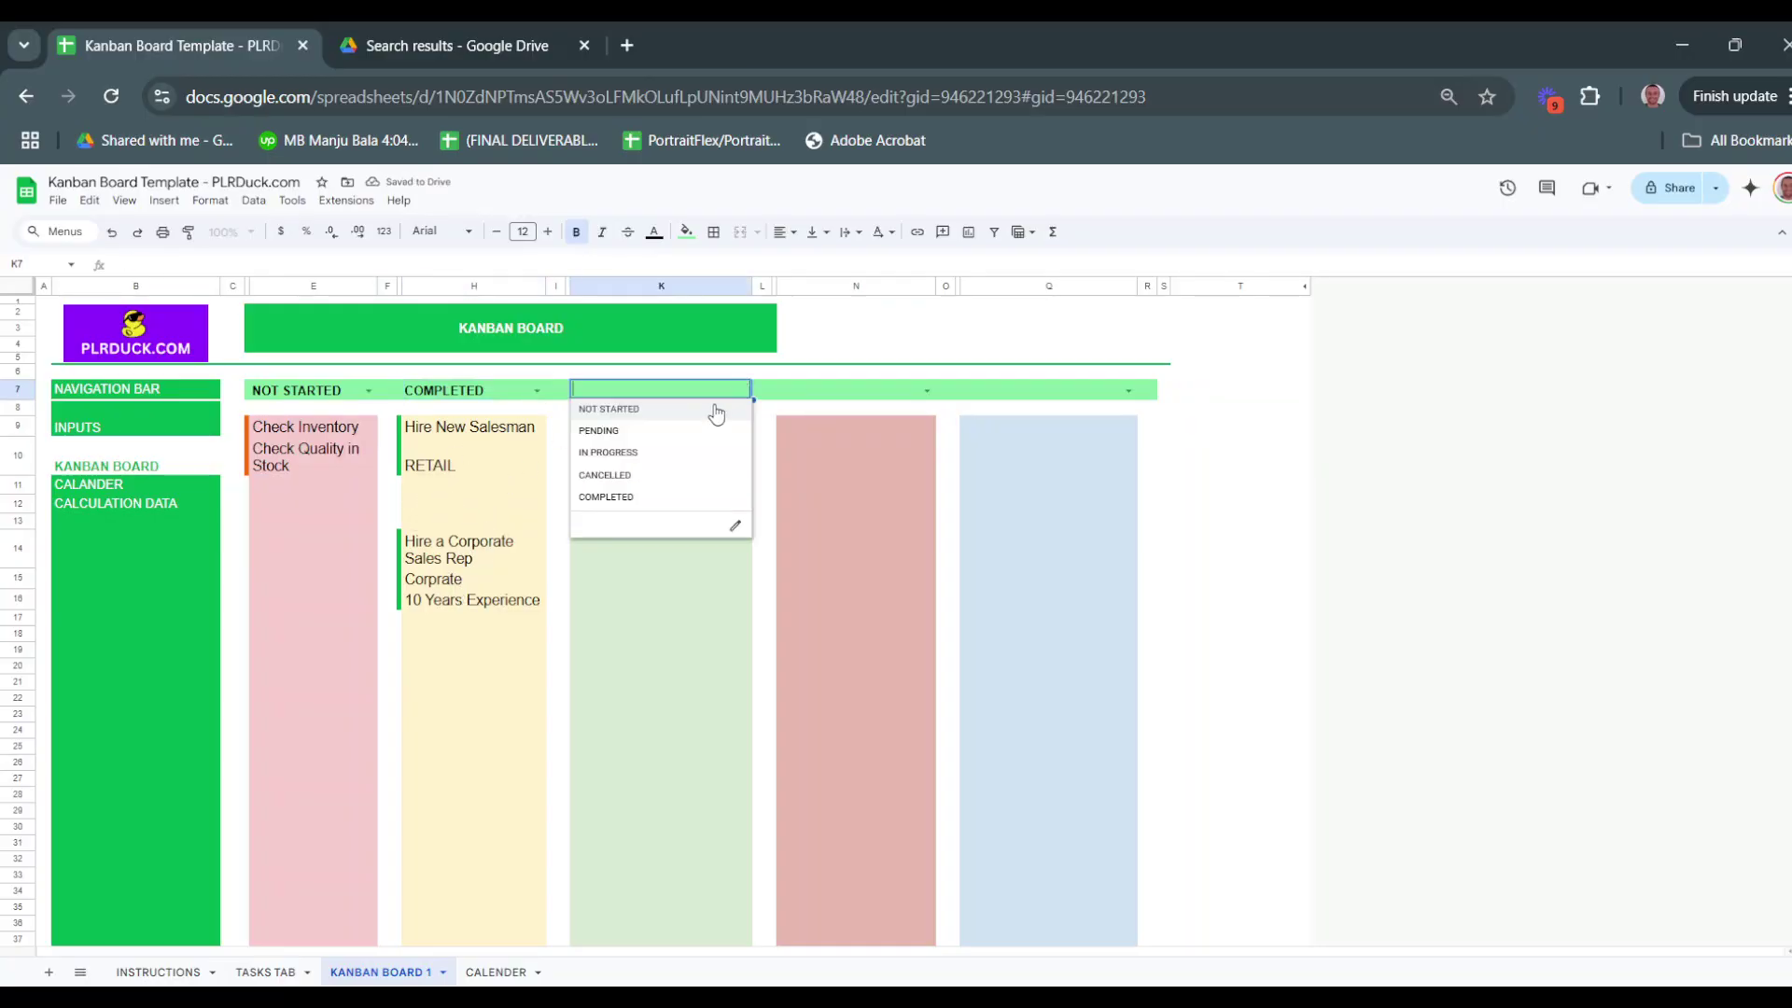
click(650, 453)
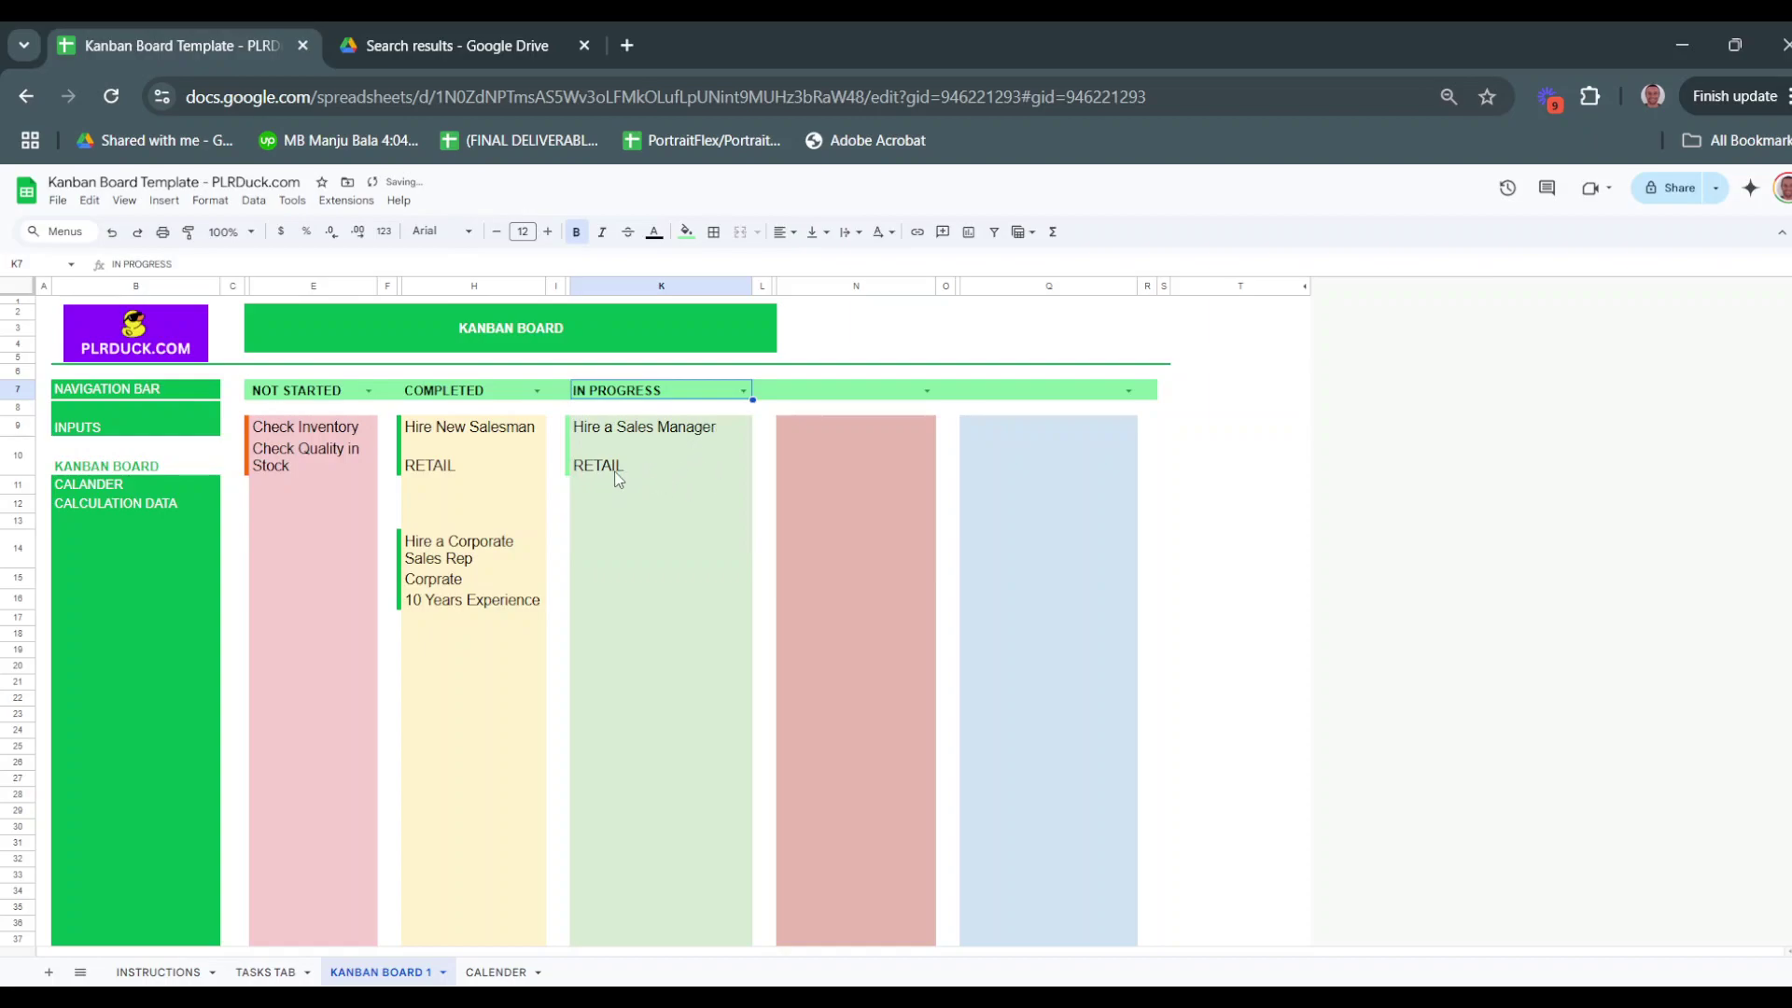
click(927, 391)
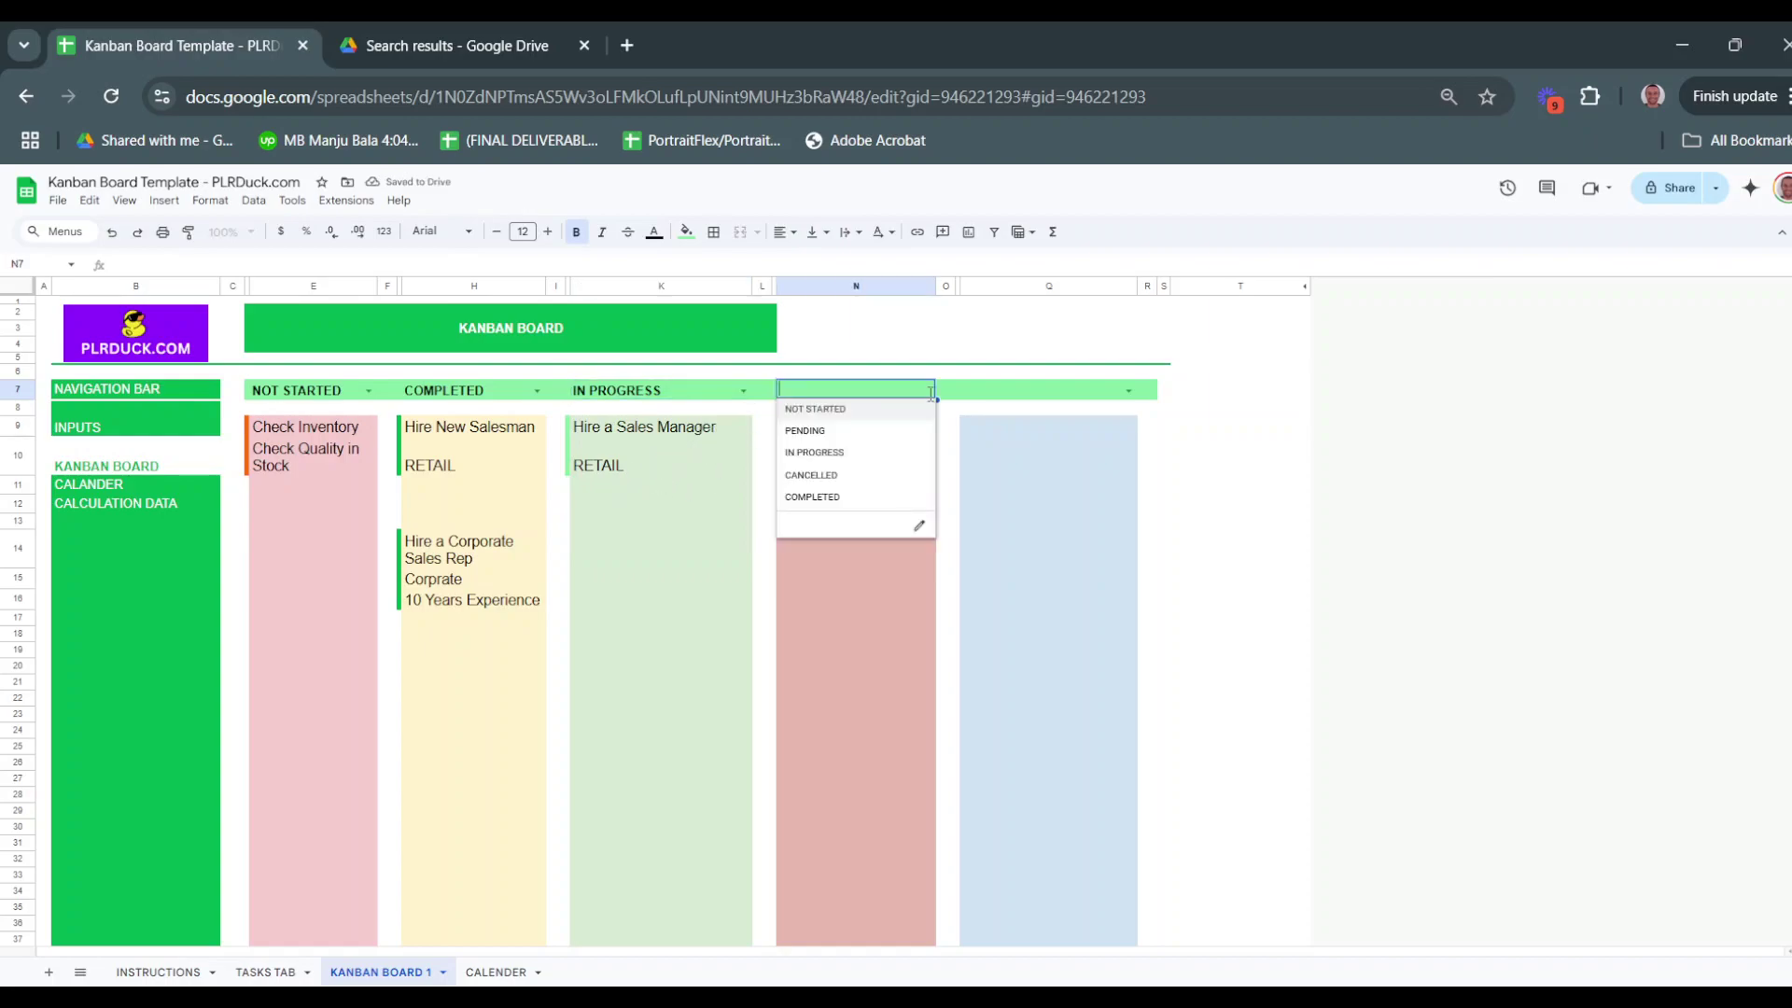
click(839, 477)
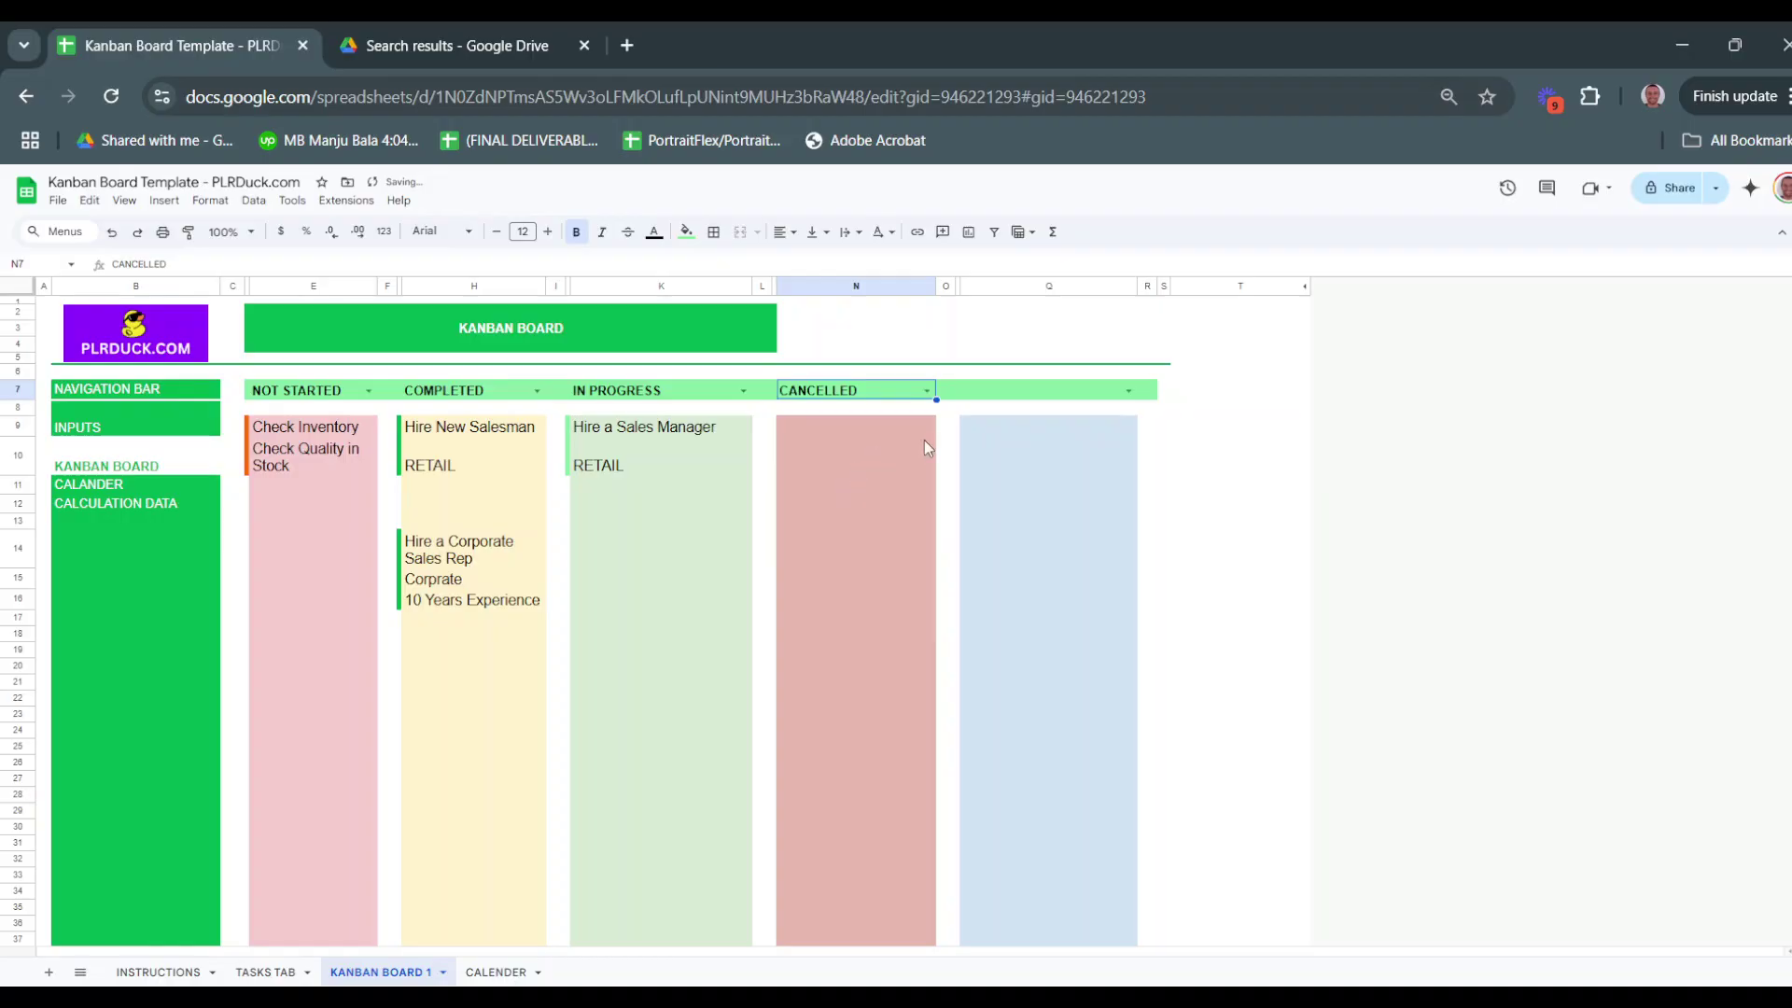
click(1129, 392)
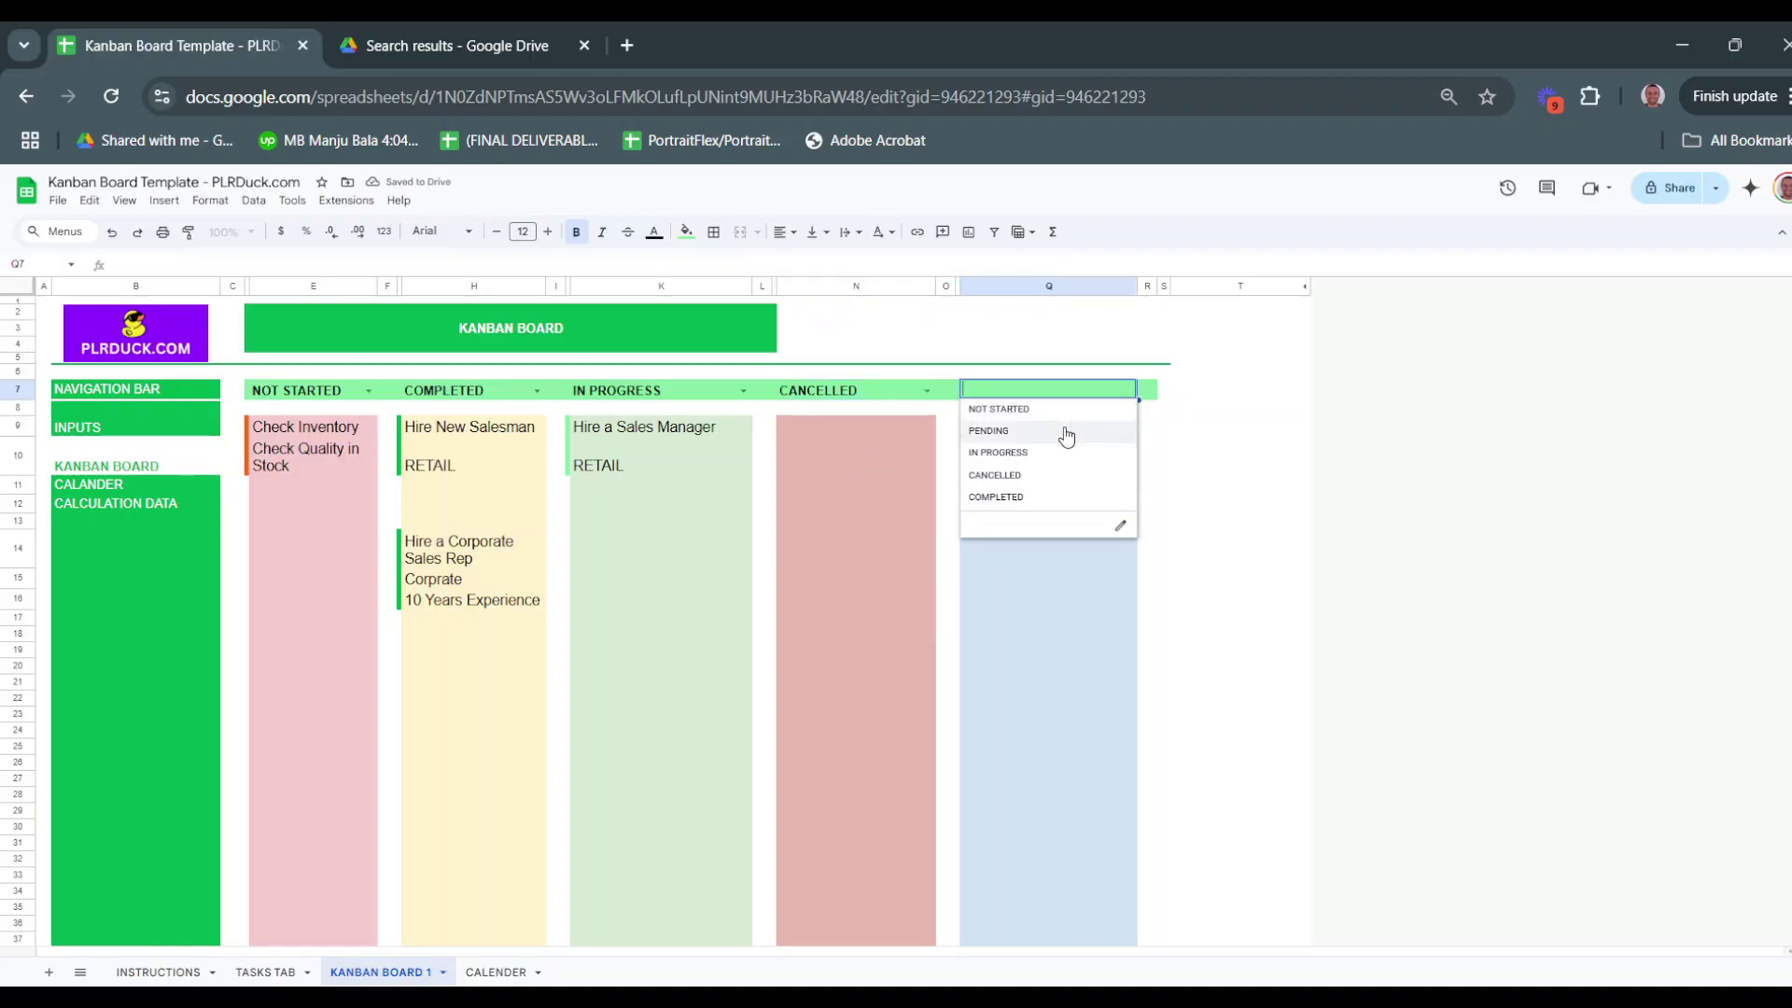
click(1065, 434)
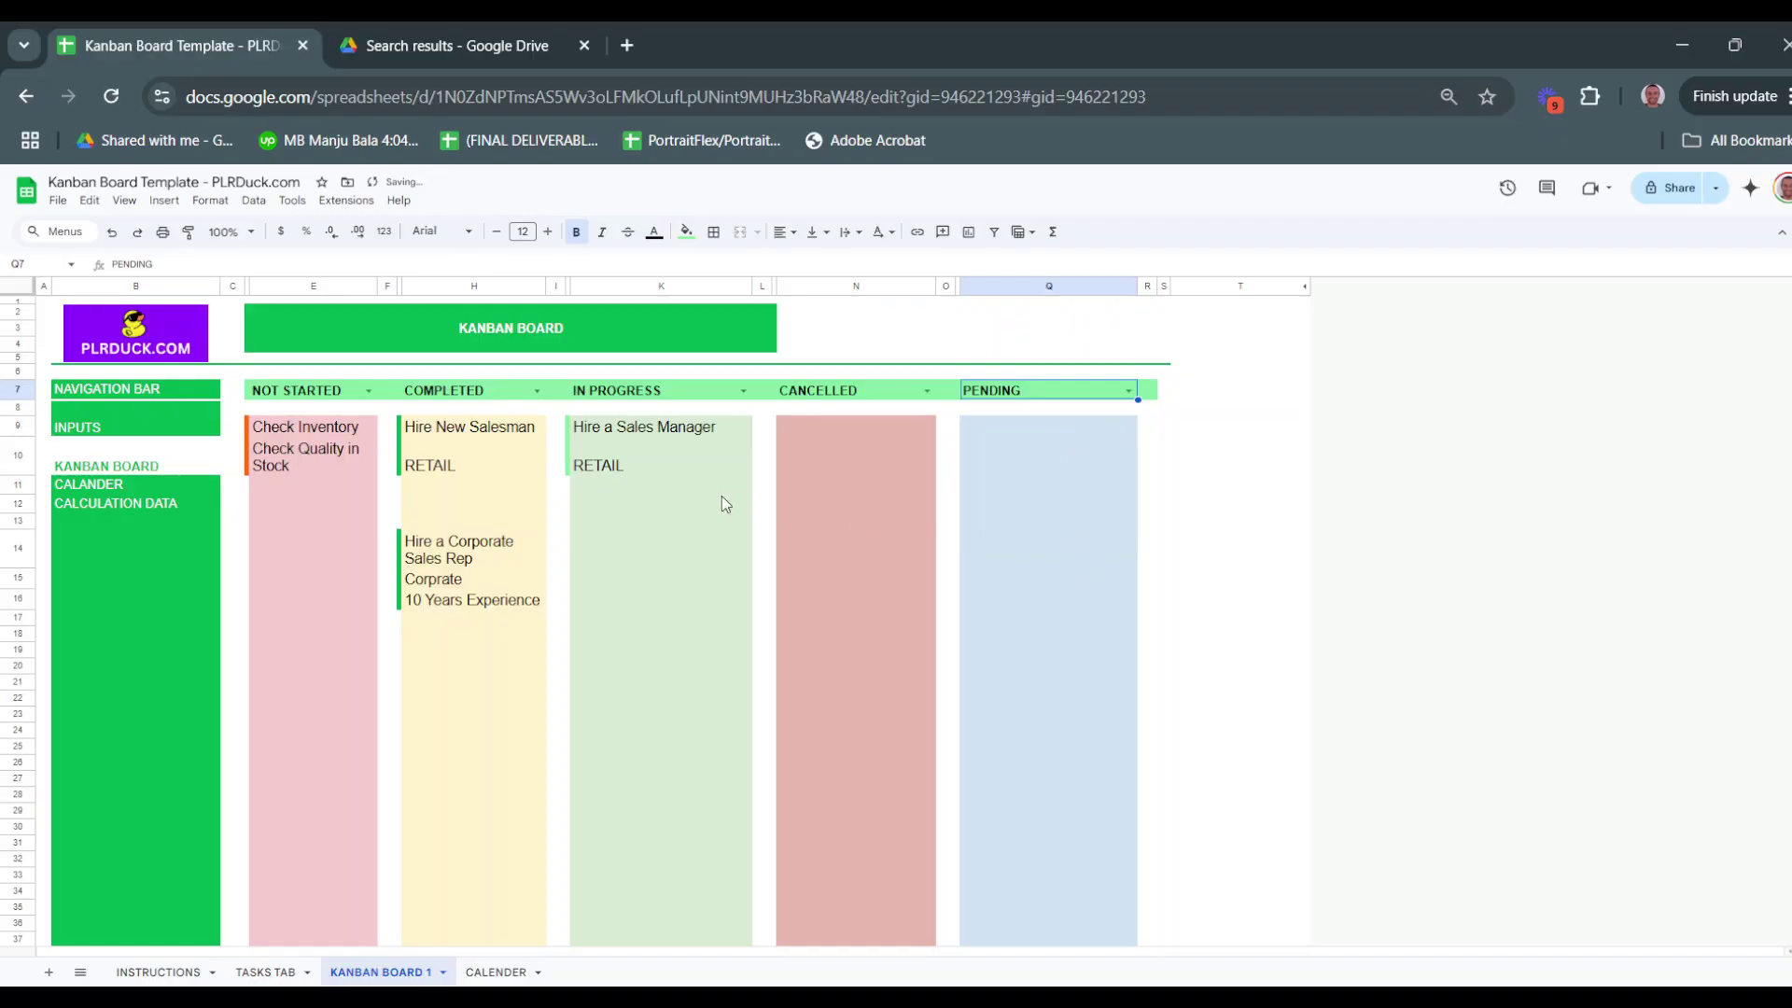
Try PENDING and NOT STARTED on the second column, restore COMPLETED, and return to TASKS TAB
click(537, 391)
click(487, 434)
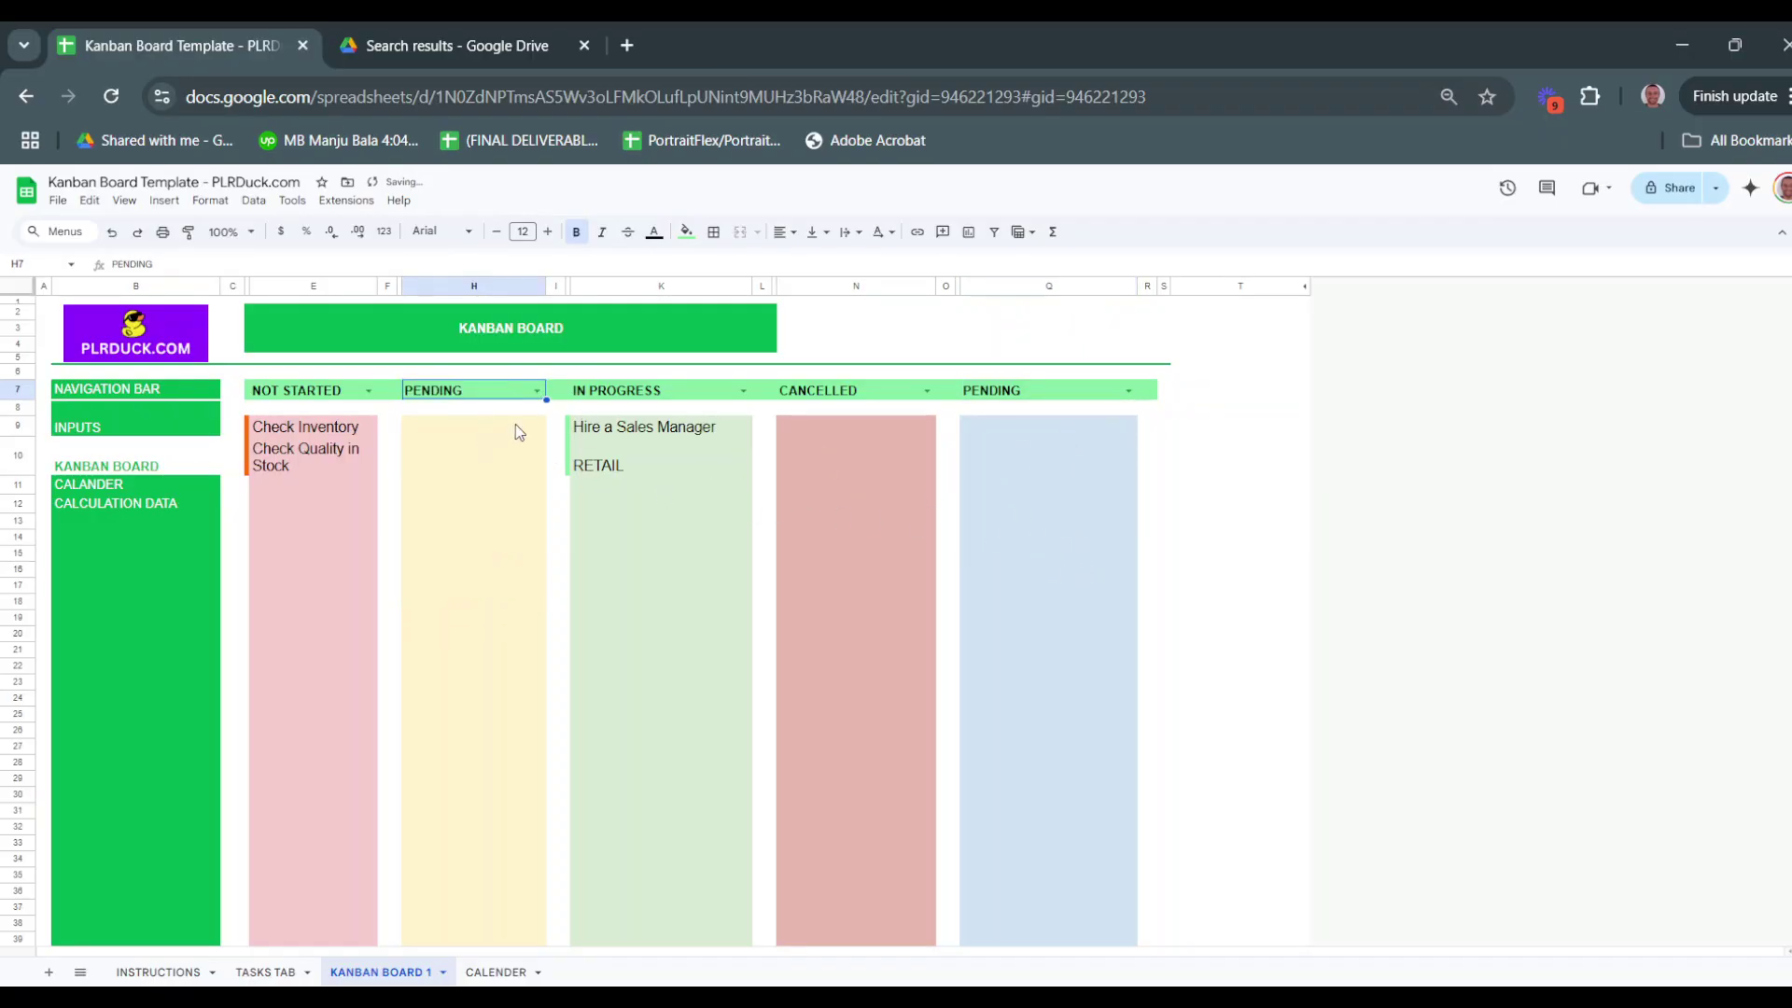
click(538, 391)
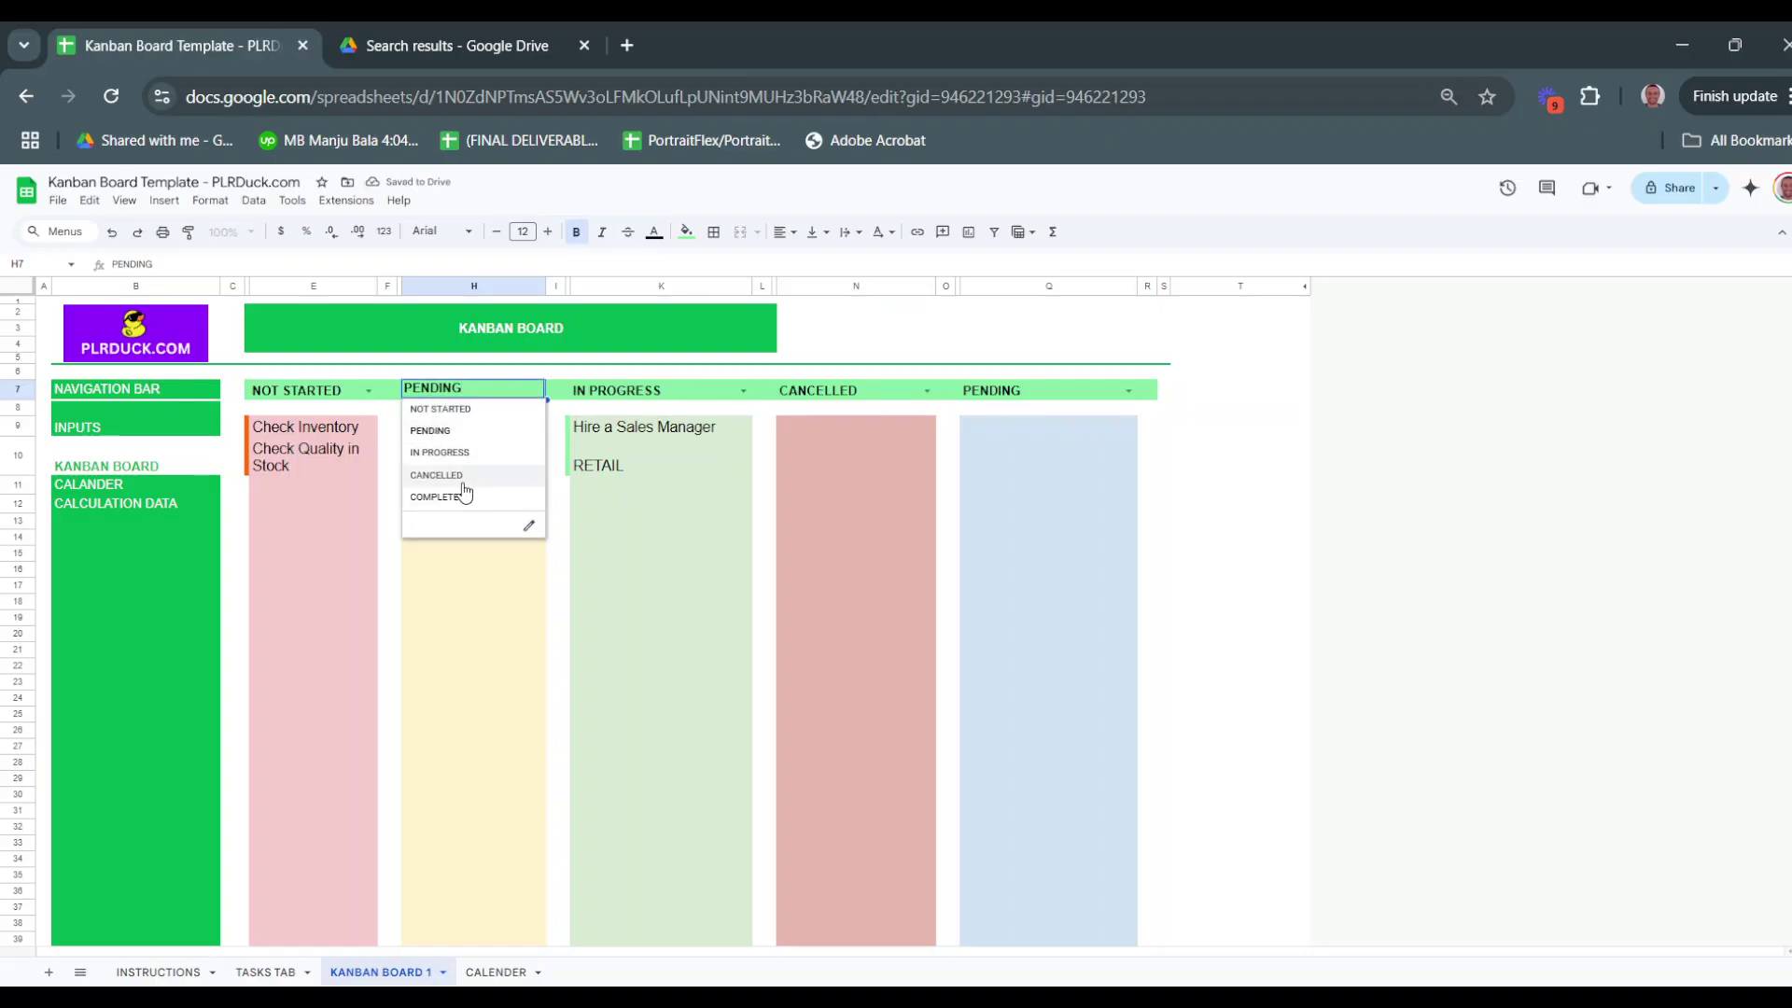
click(453, 410)
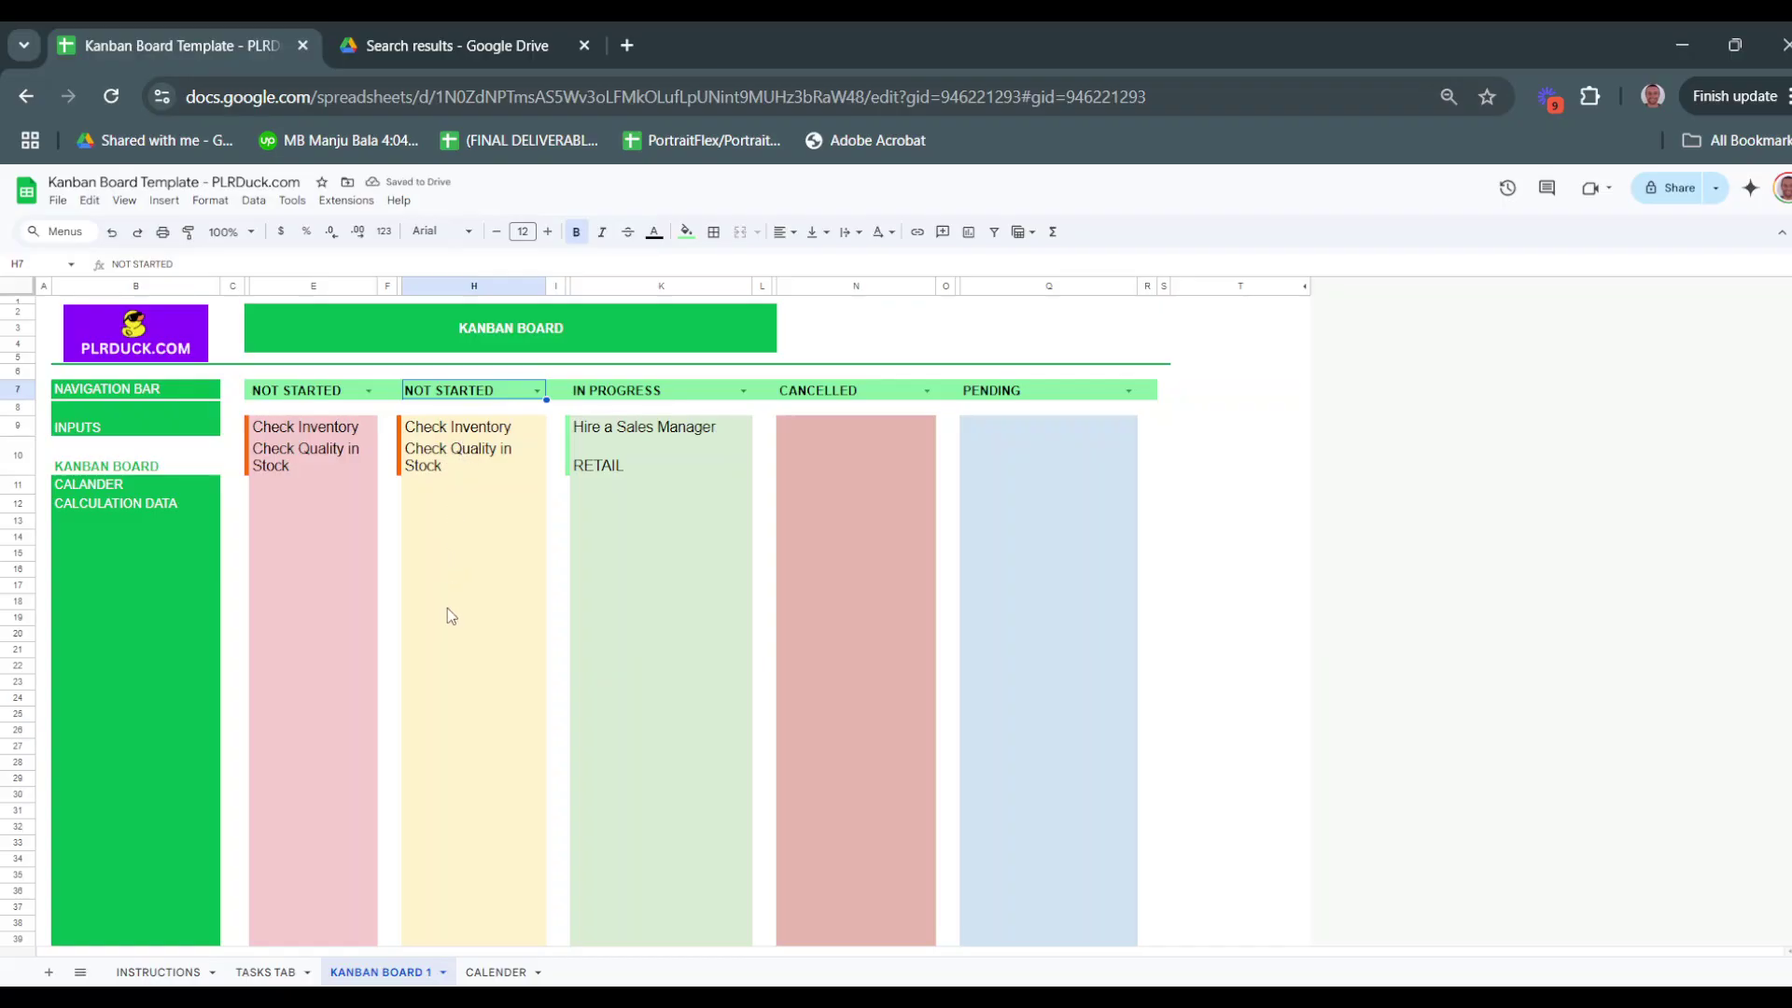
click(537, 391)
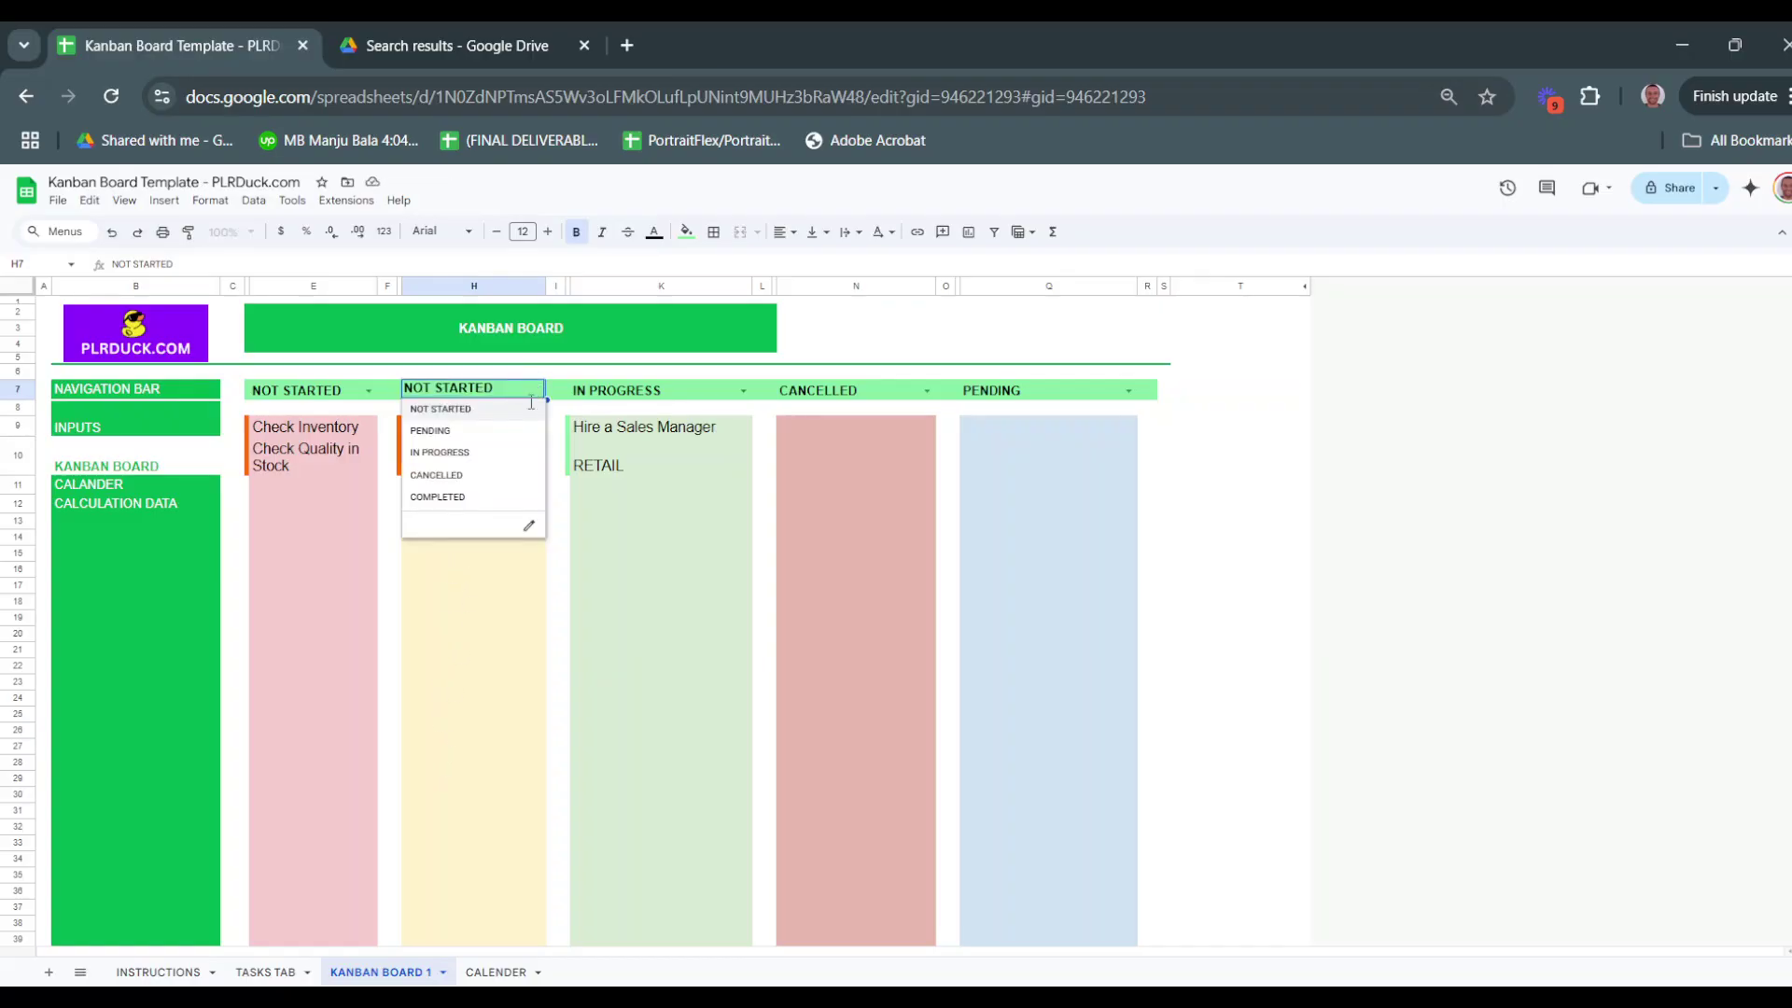
click(479, 498)
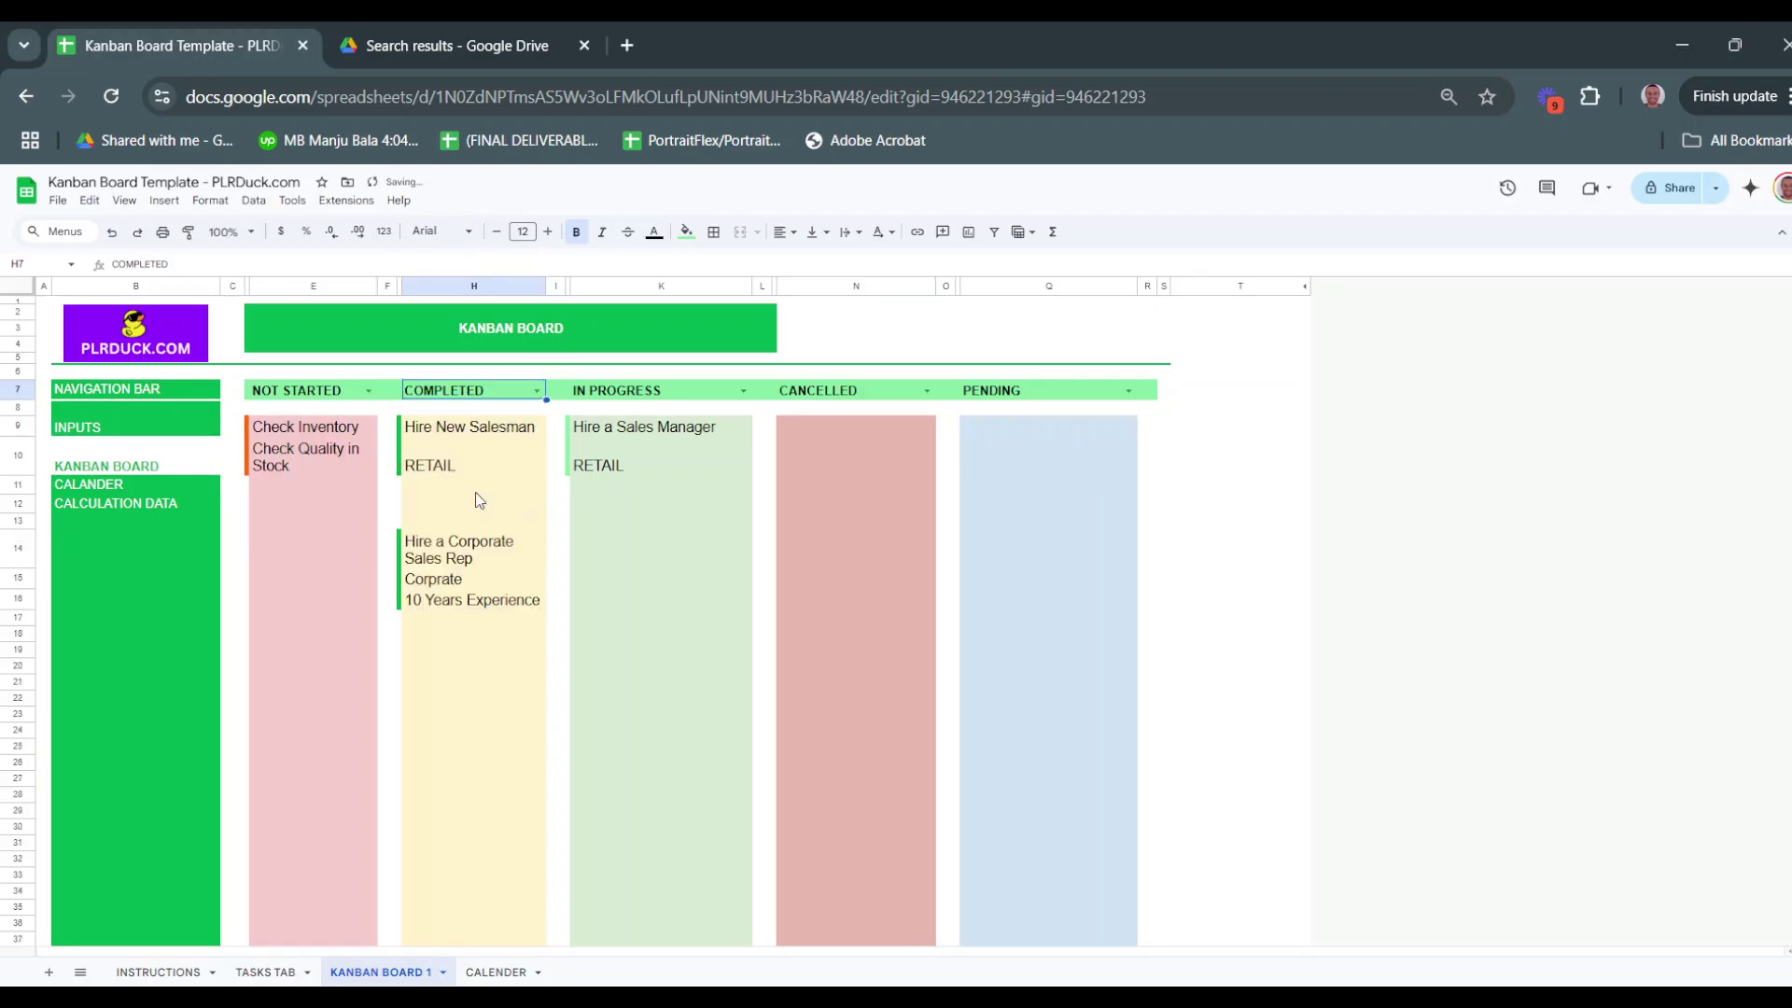
click(730, 551)
click(265, 971)
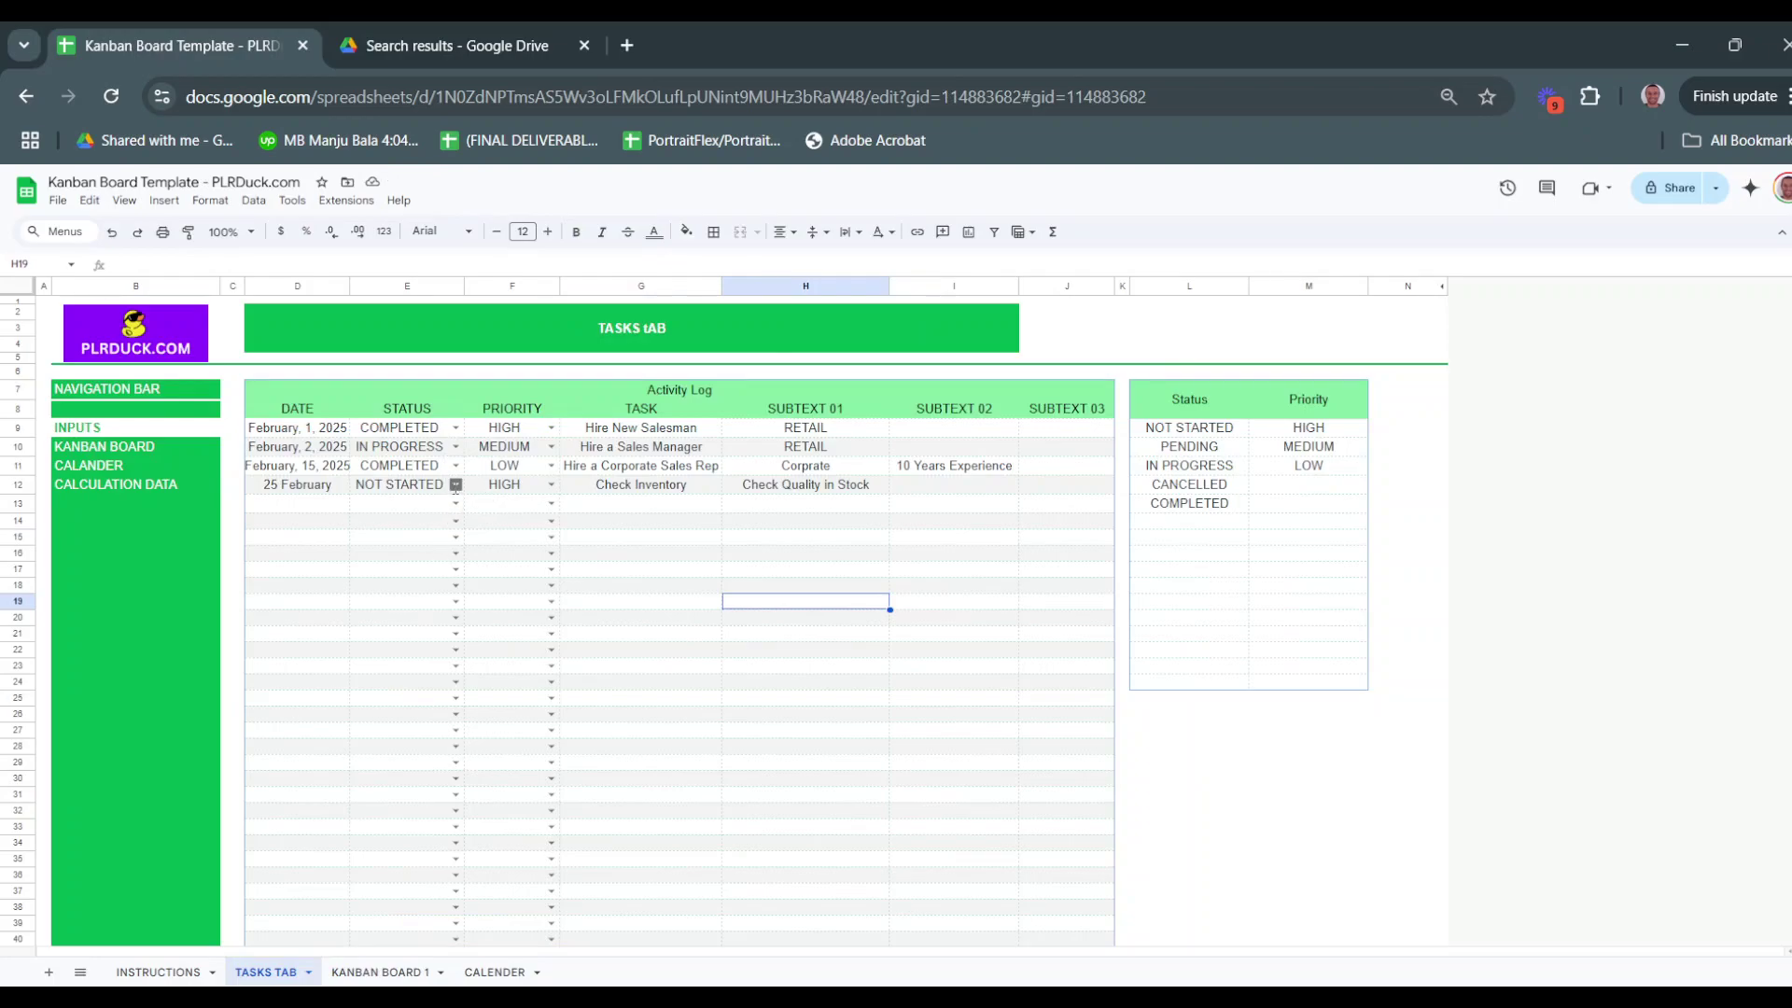
Change Check Inventory's status to PENDING and confirm it appears under the board's Pending column
click(455, 485)
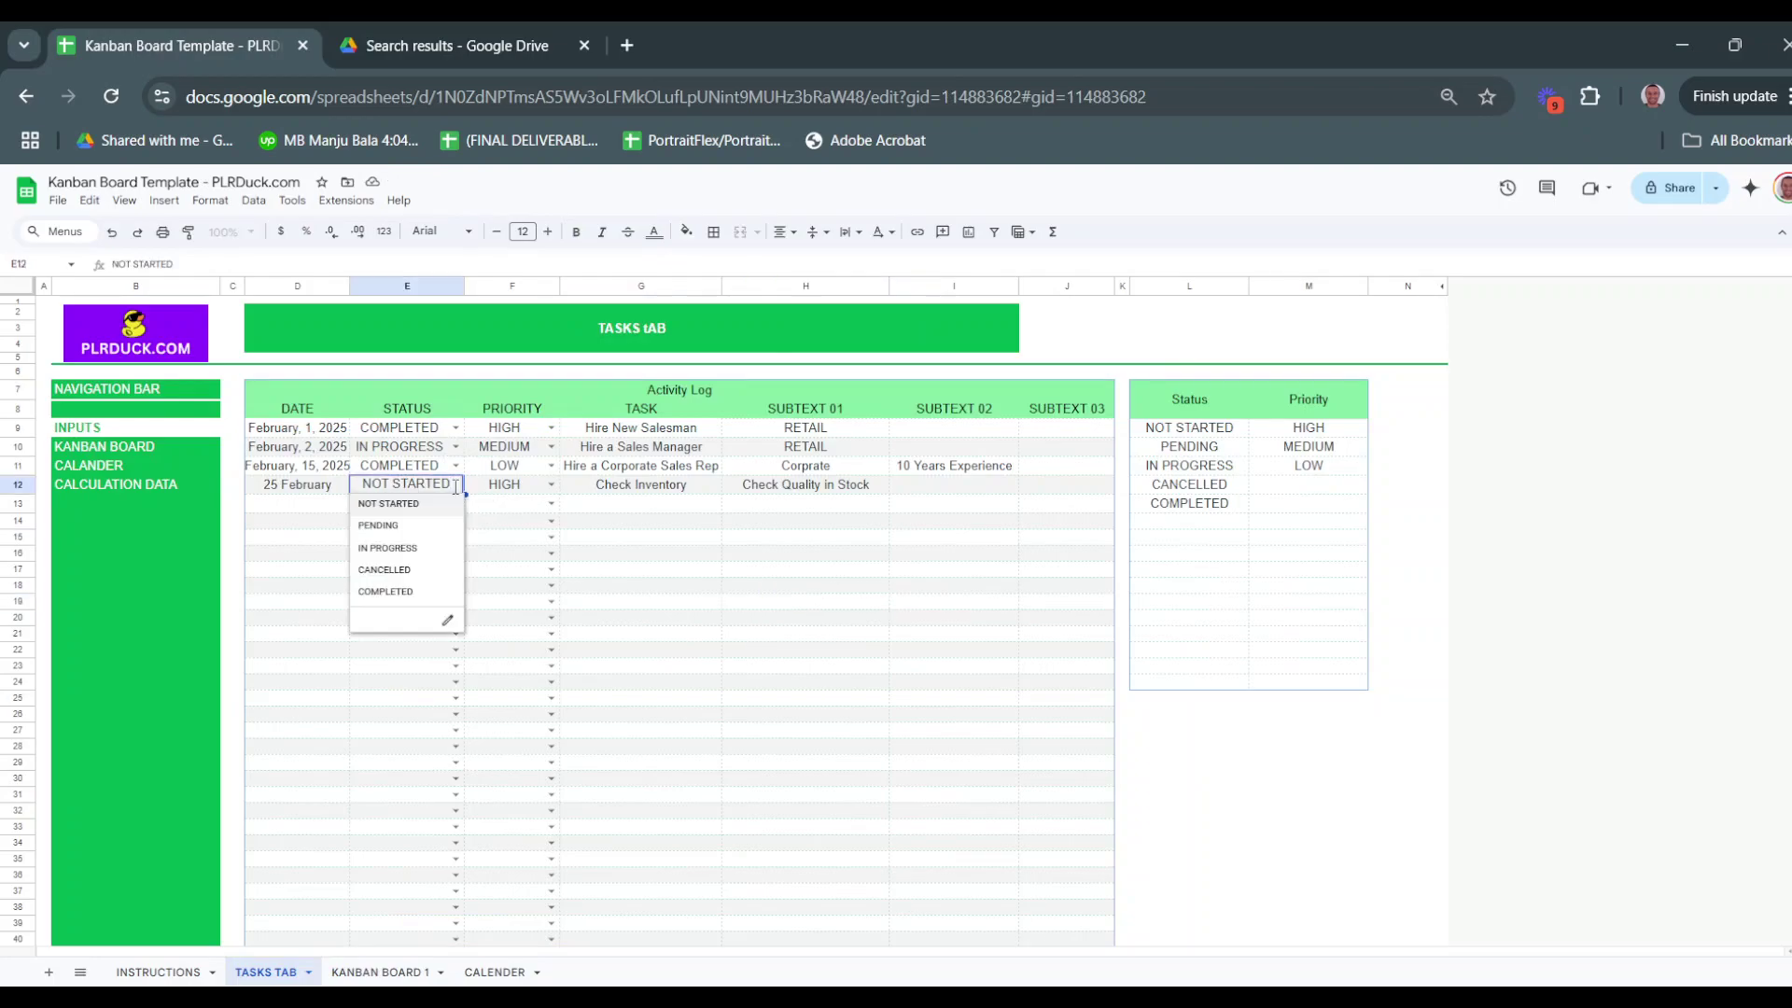
click(422, 526)
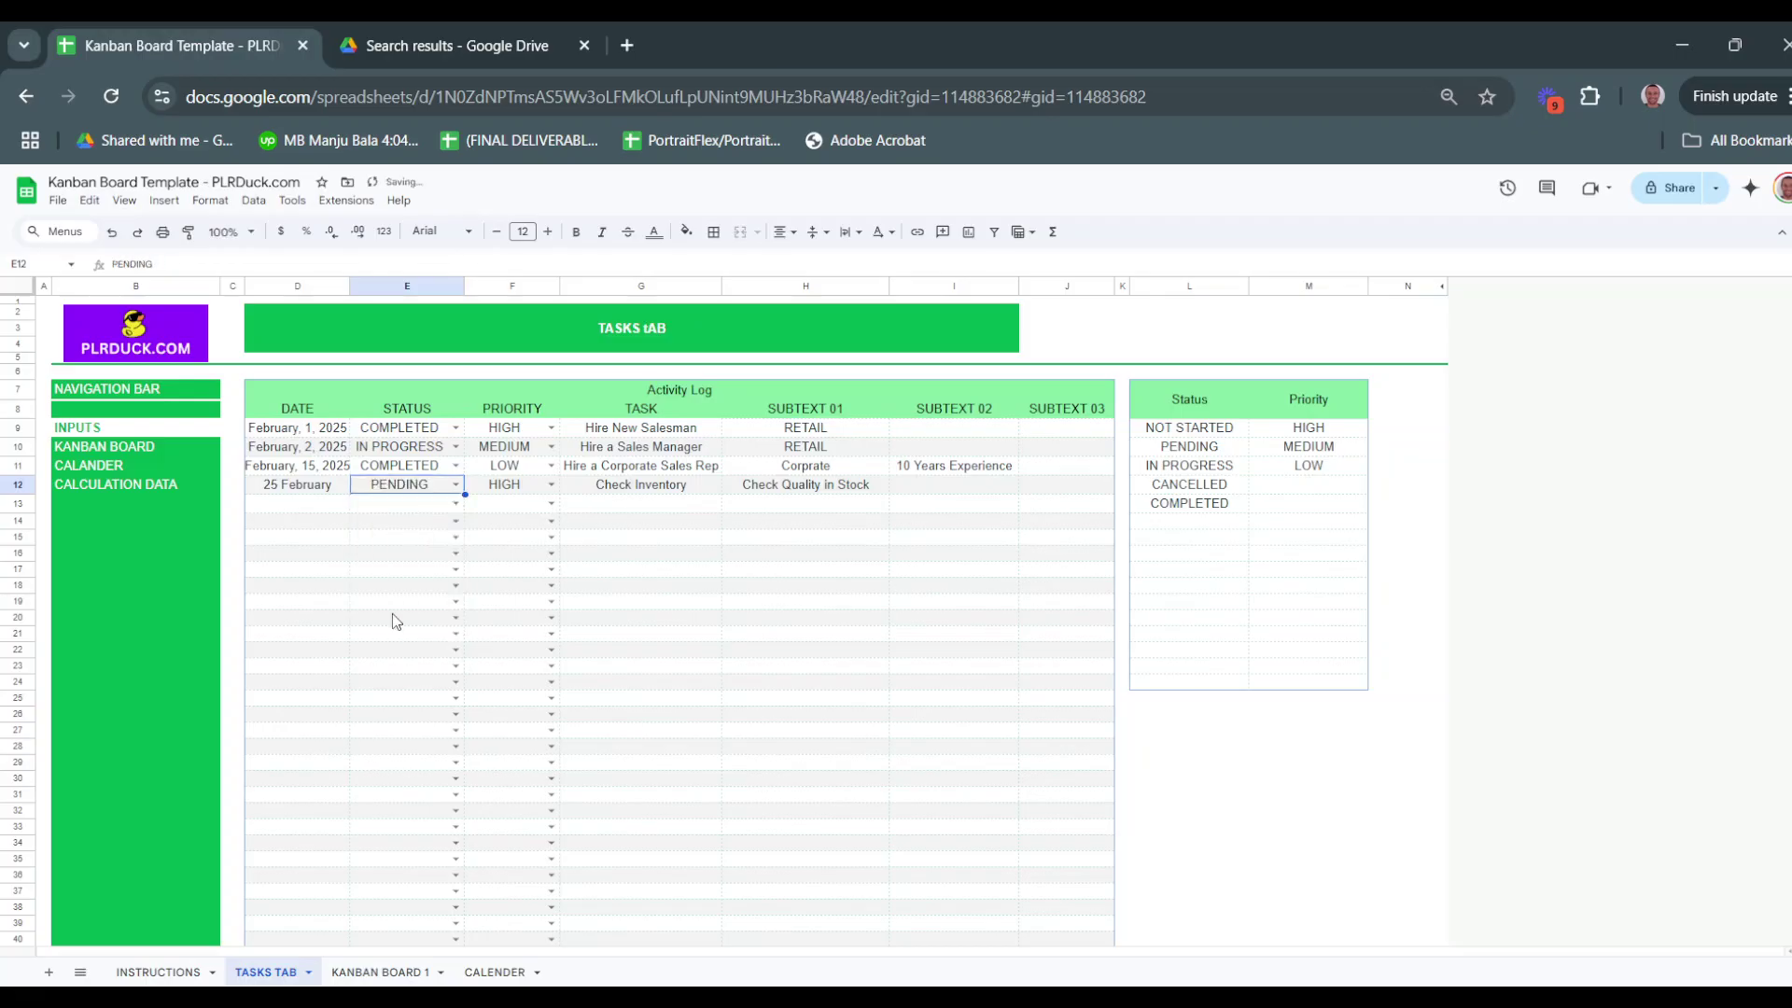
click(387, 972)
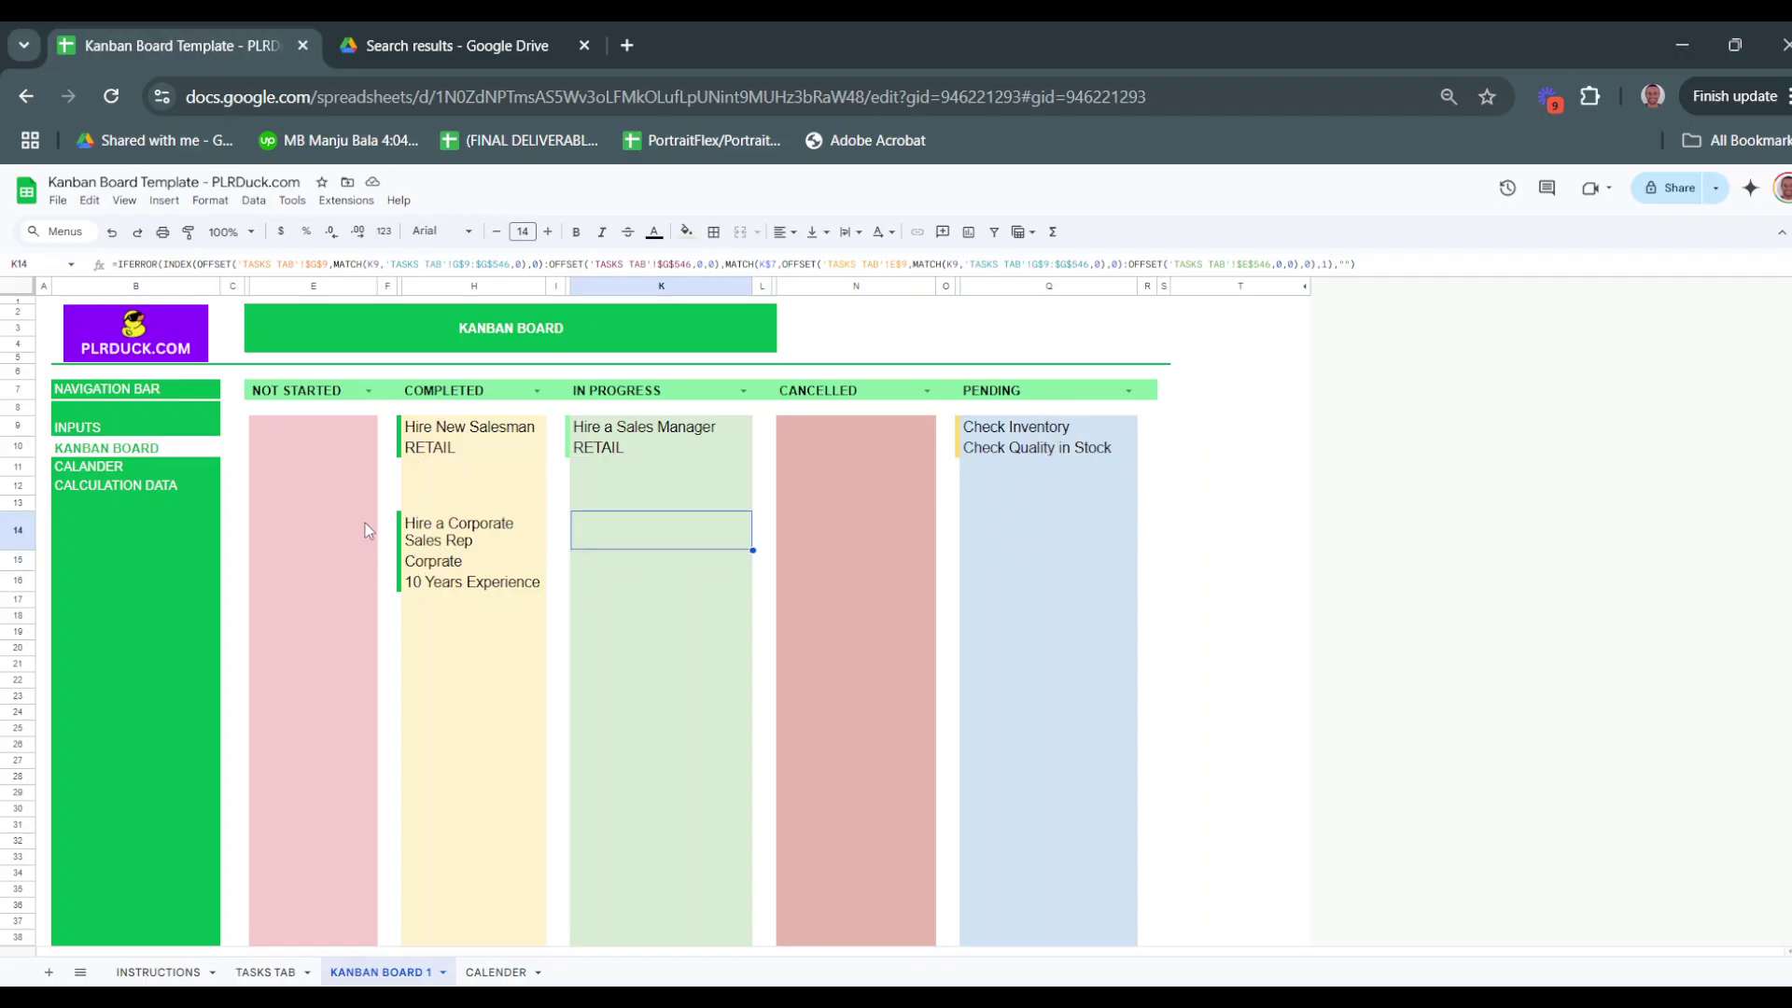
scroll(1017, 597, down, 3)
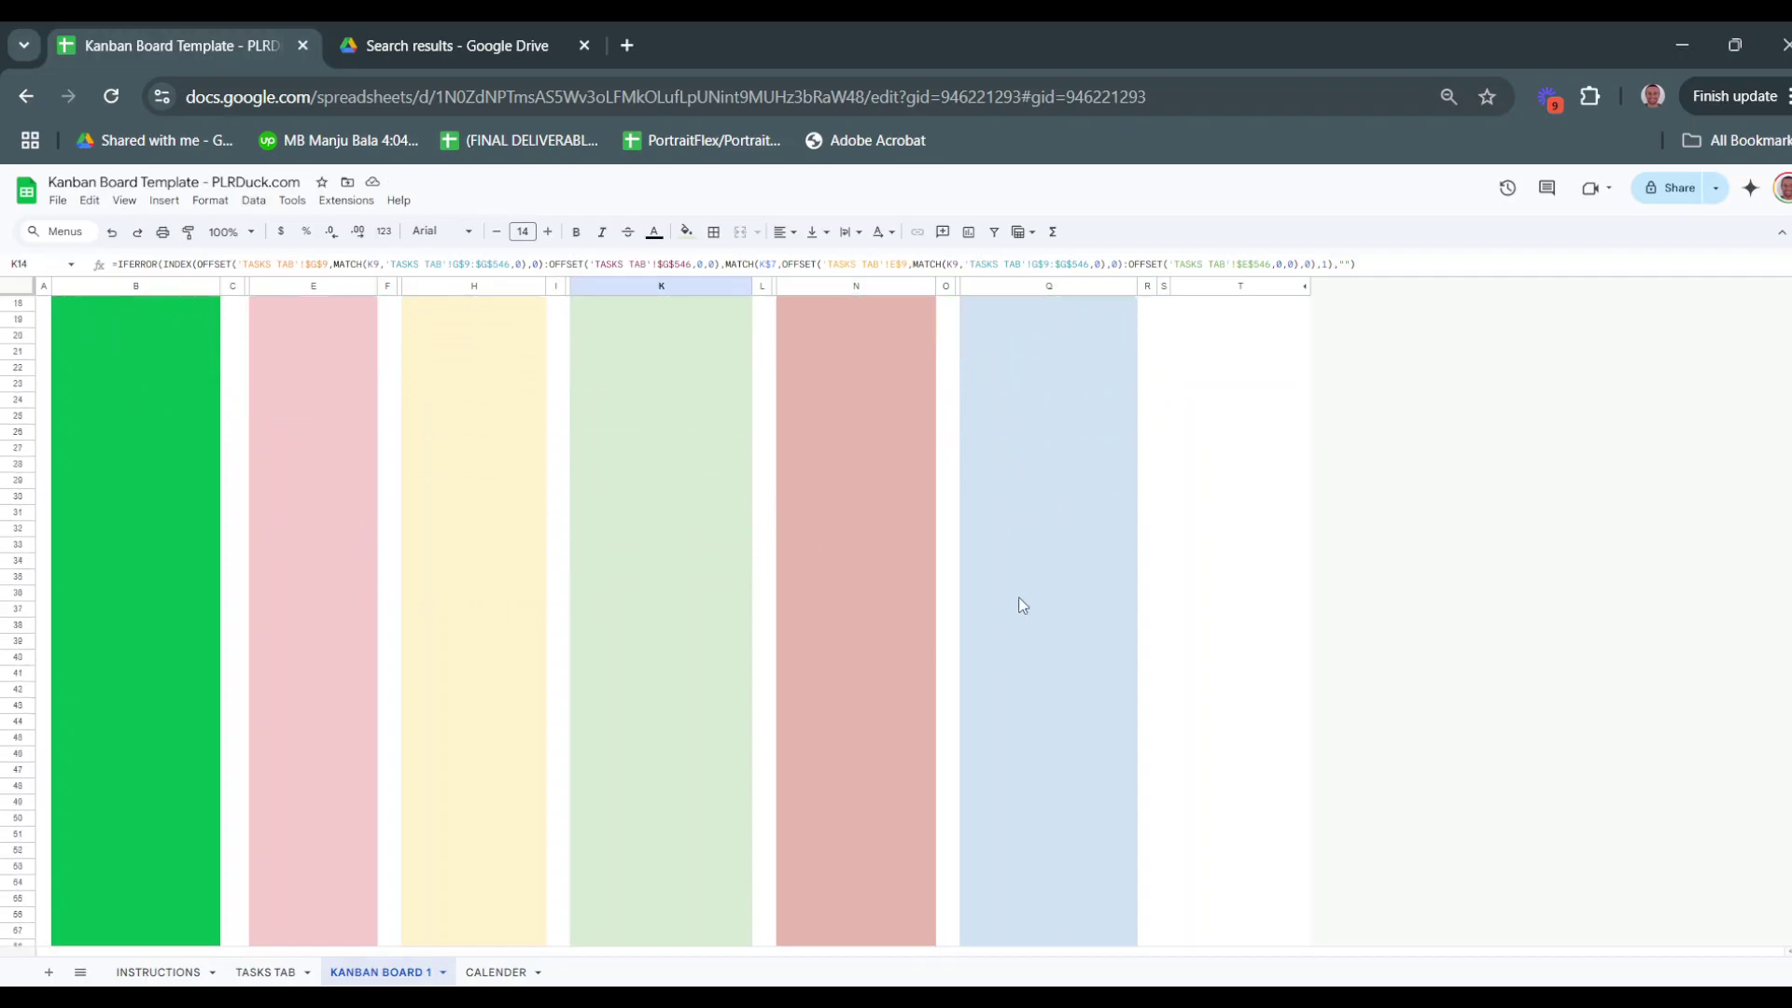
scroll(1017, 597, up, 3)
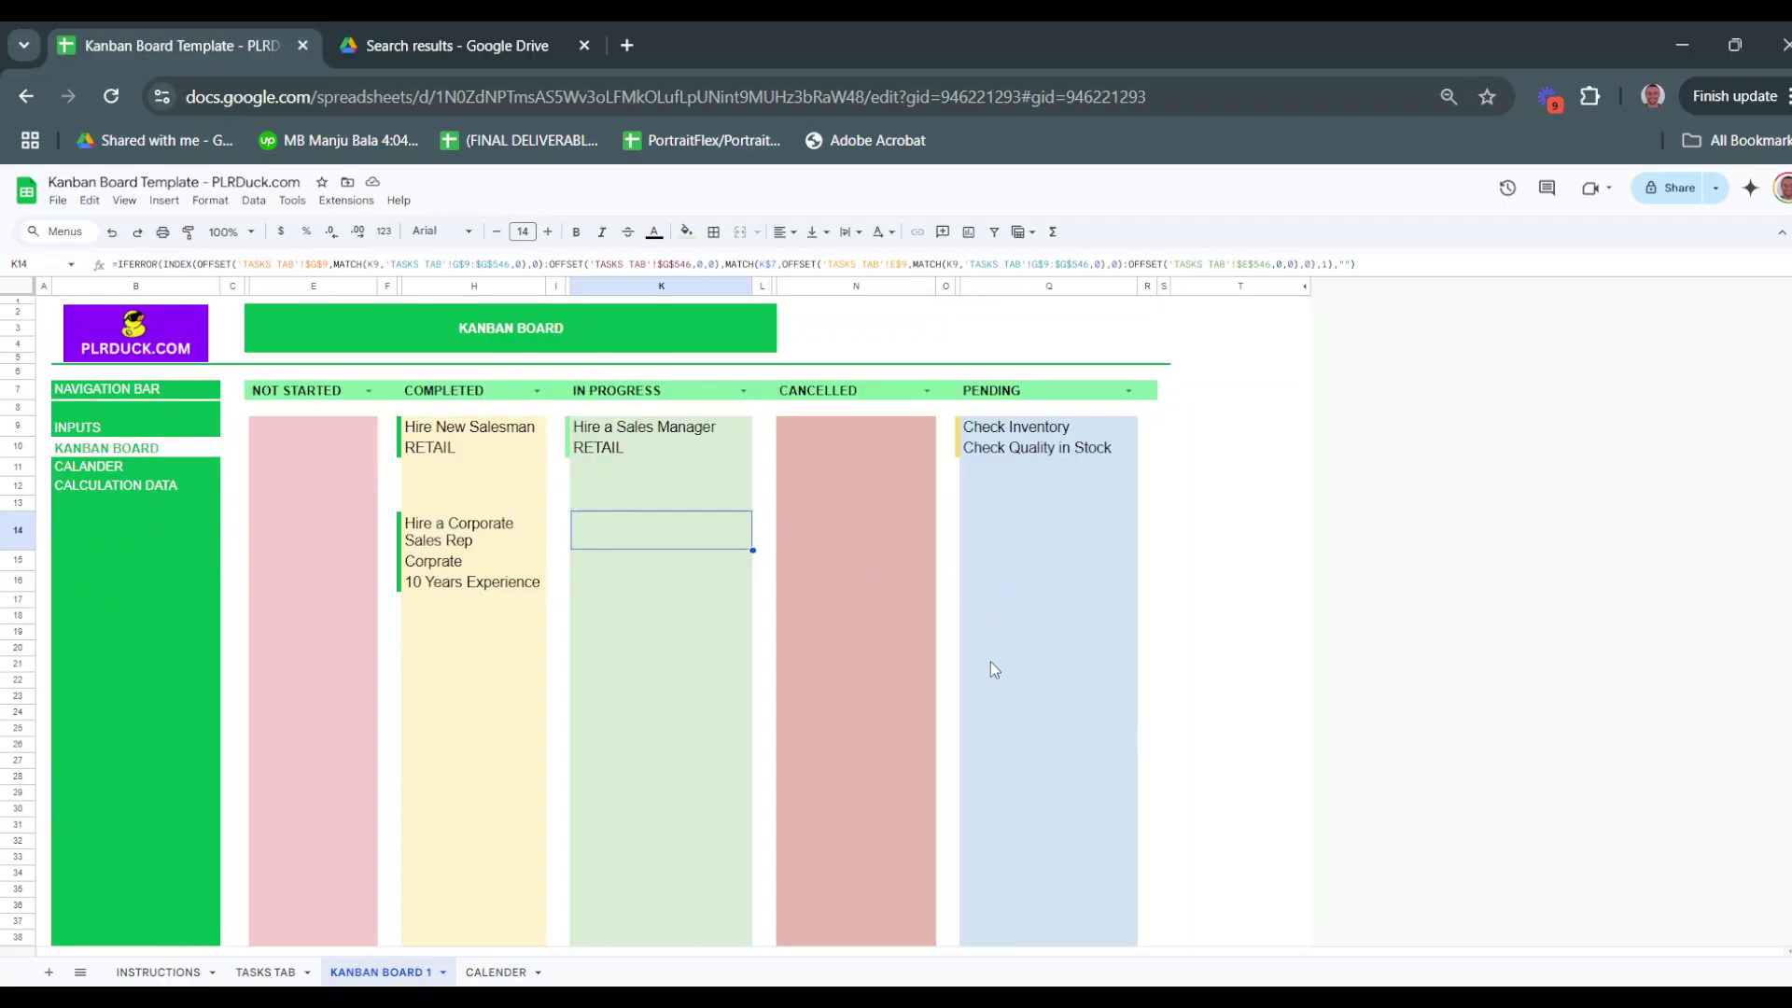
scroll(991, 664, down, 3)
scroll(991, 665, up, 3)
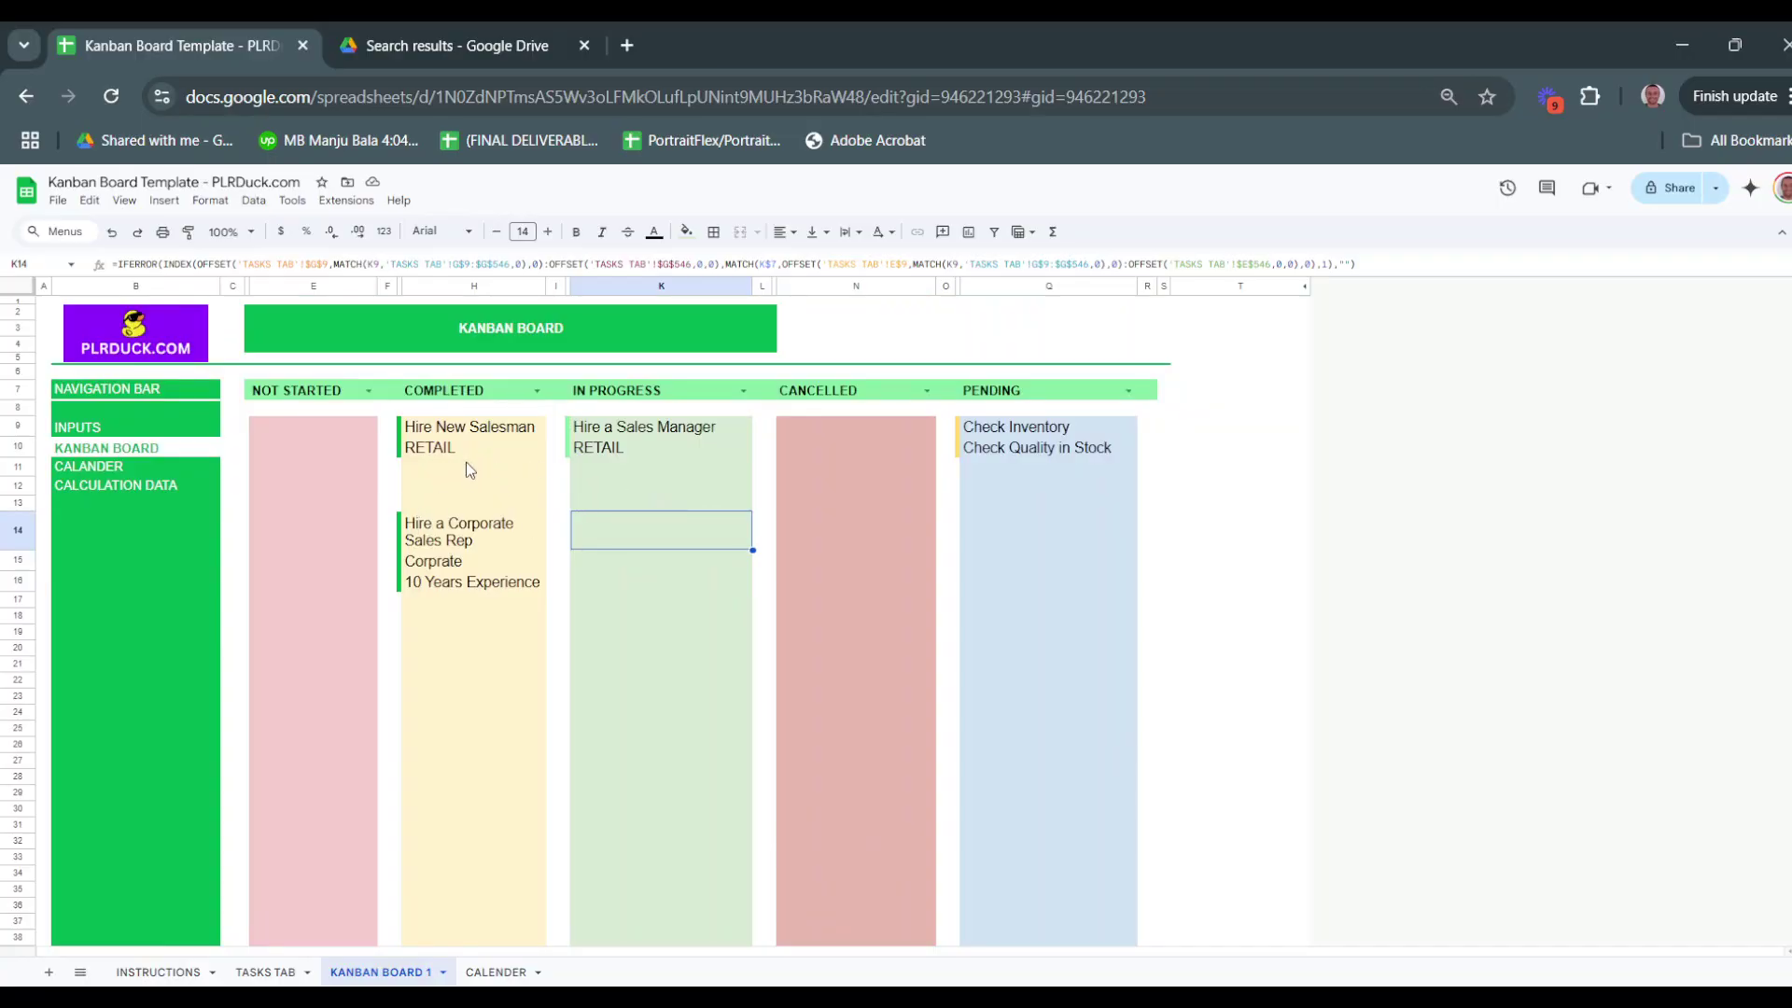
On the CALENDER sheet, set the Start week From dropdown to Monday
click(475, 978)
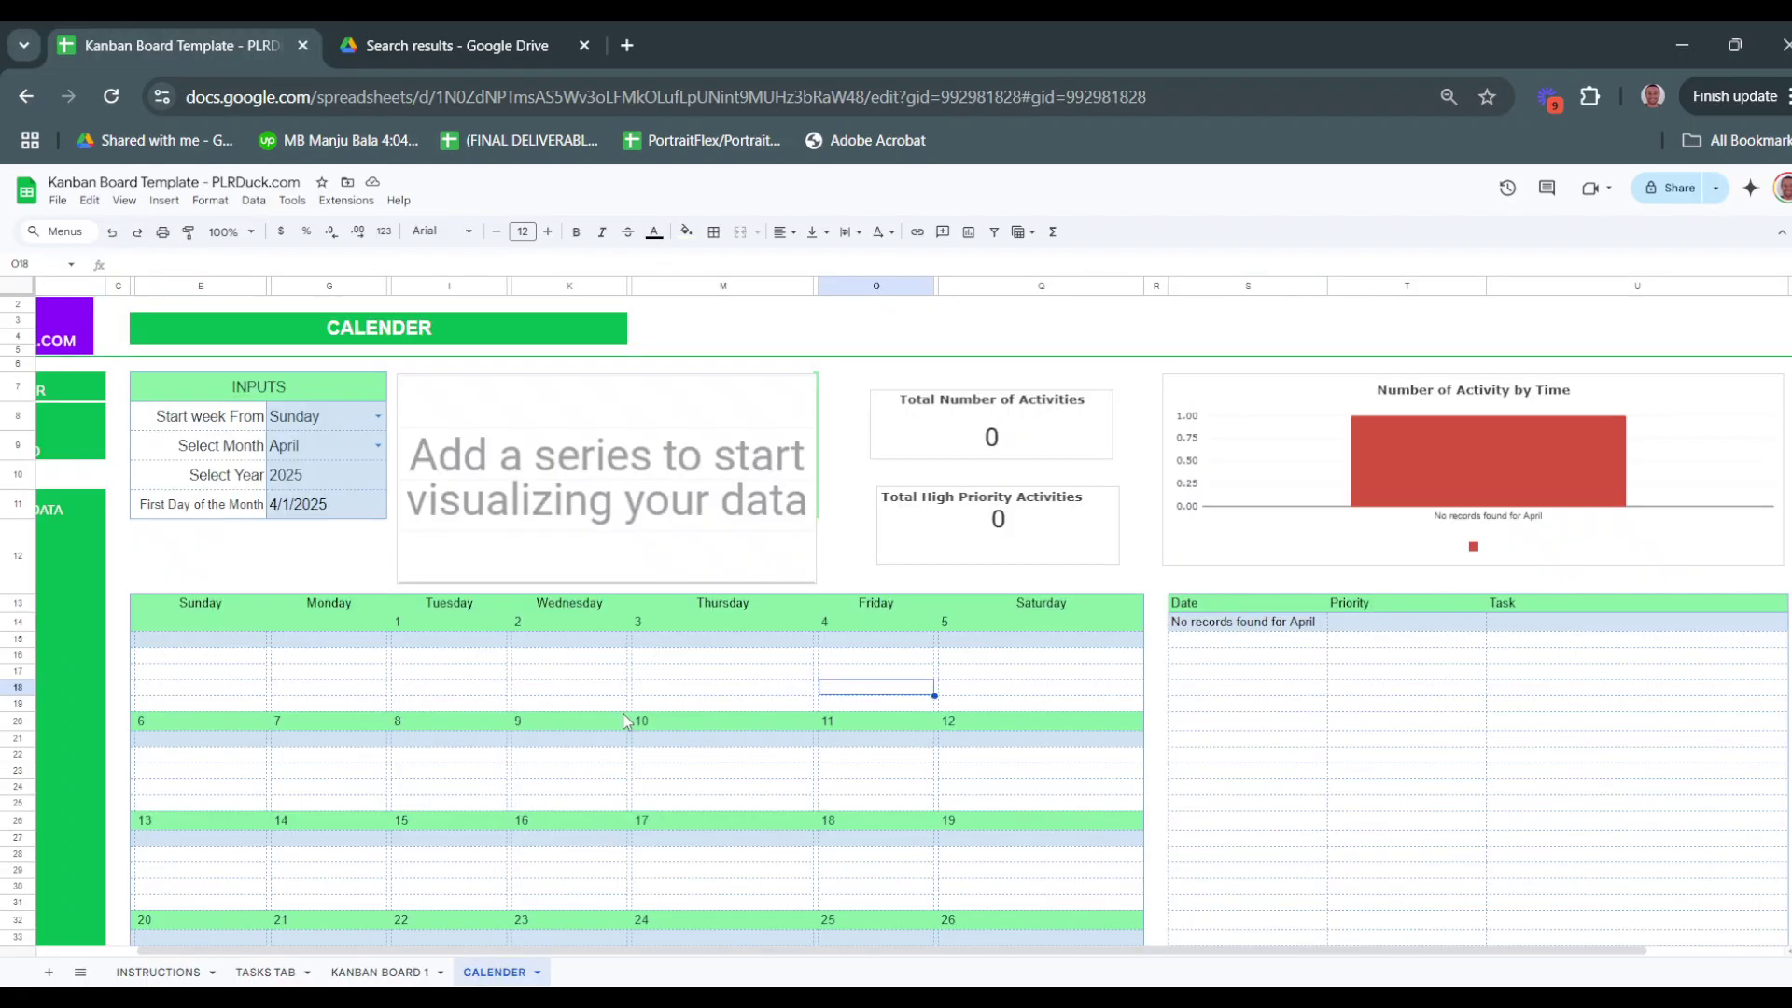
scroll(625, 721, up, 1)
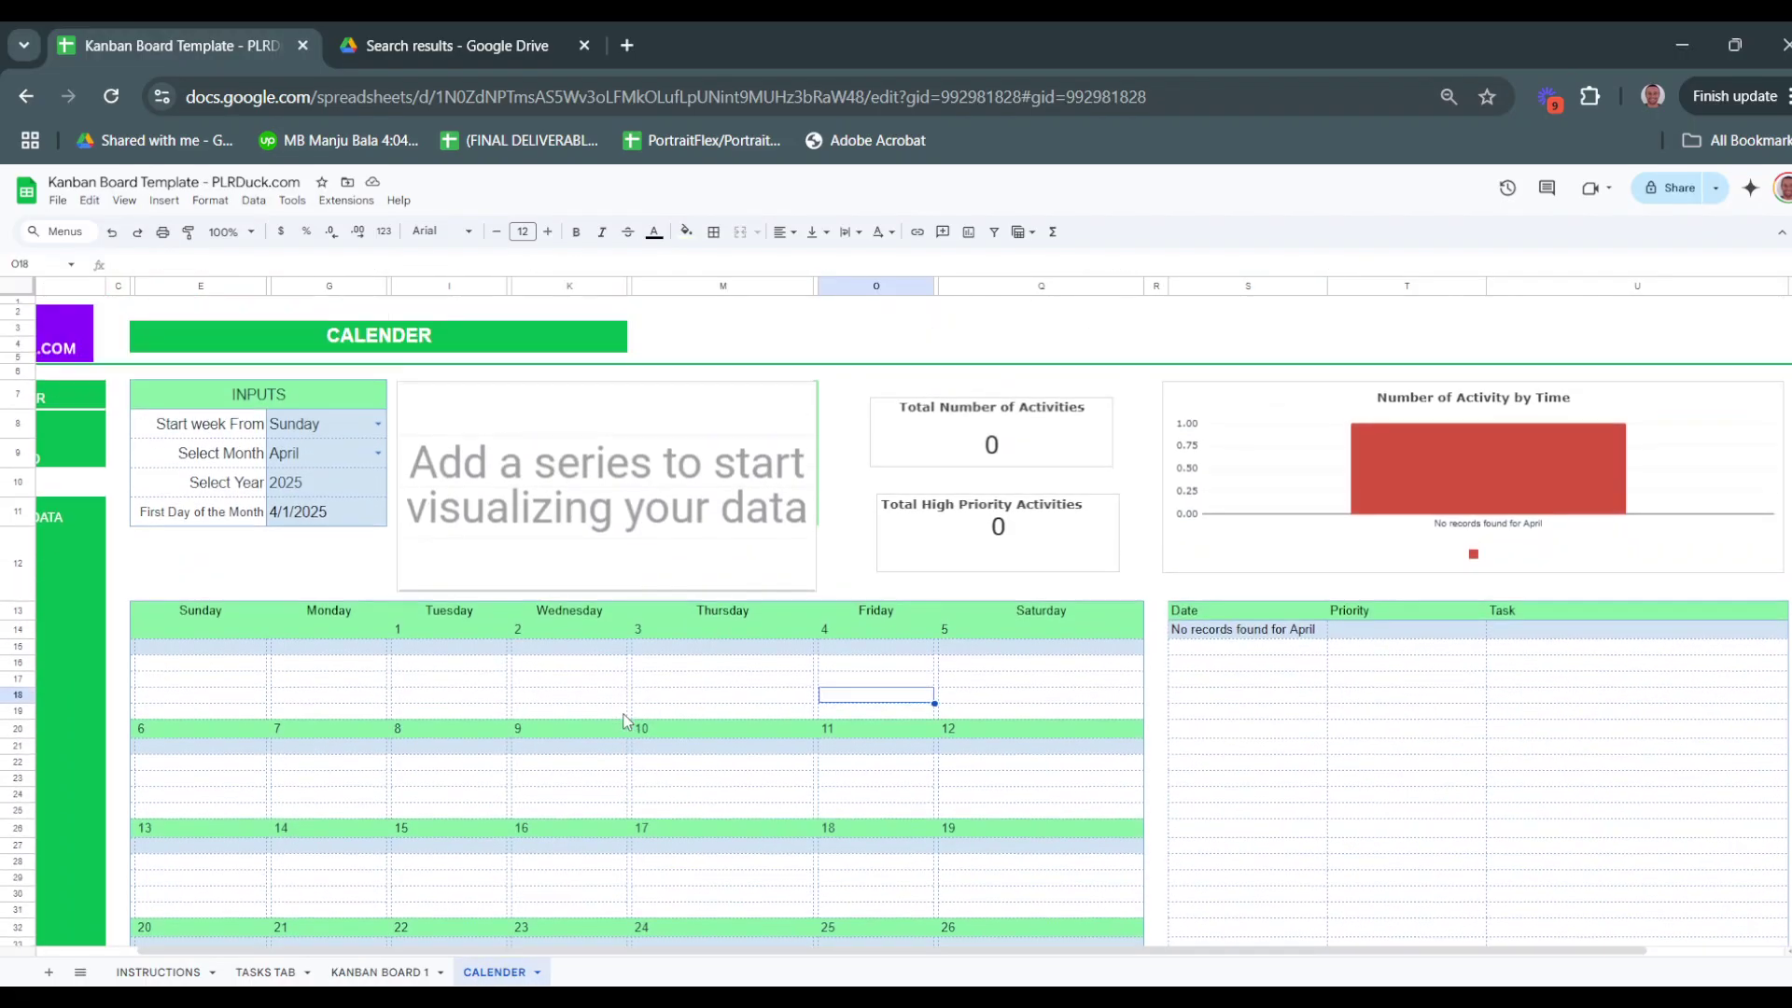
click(377, 425)
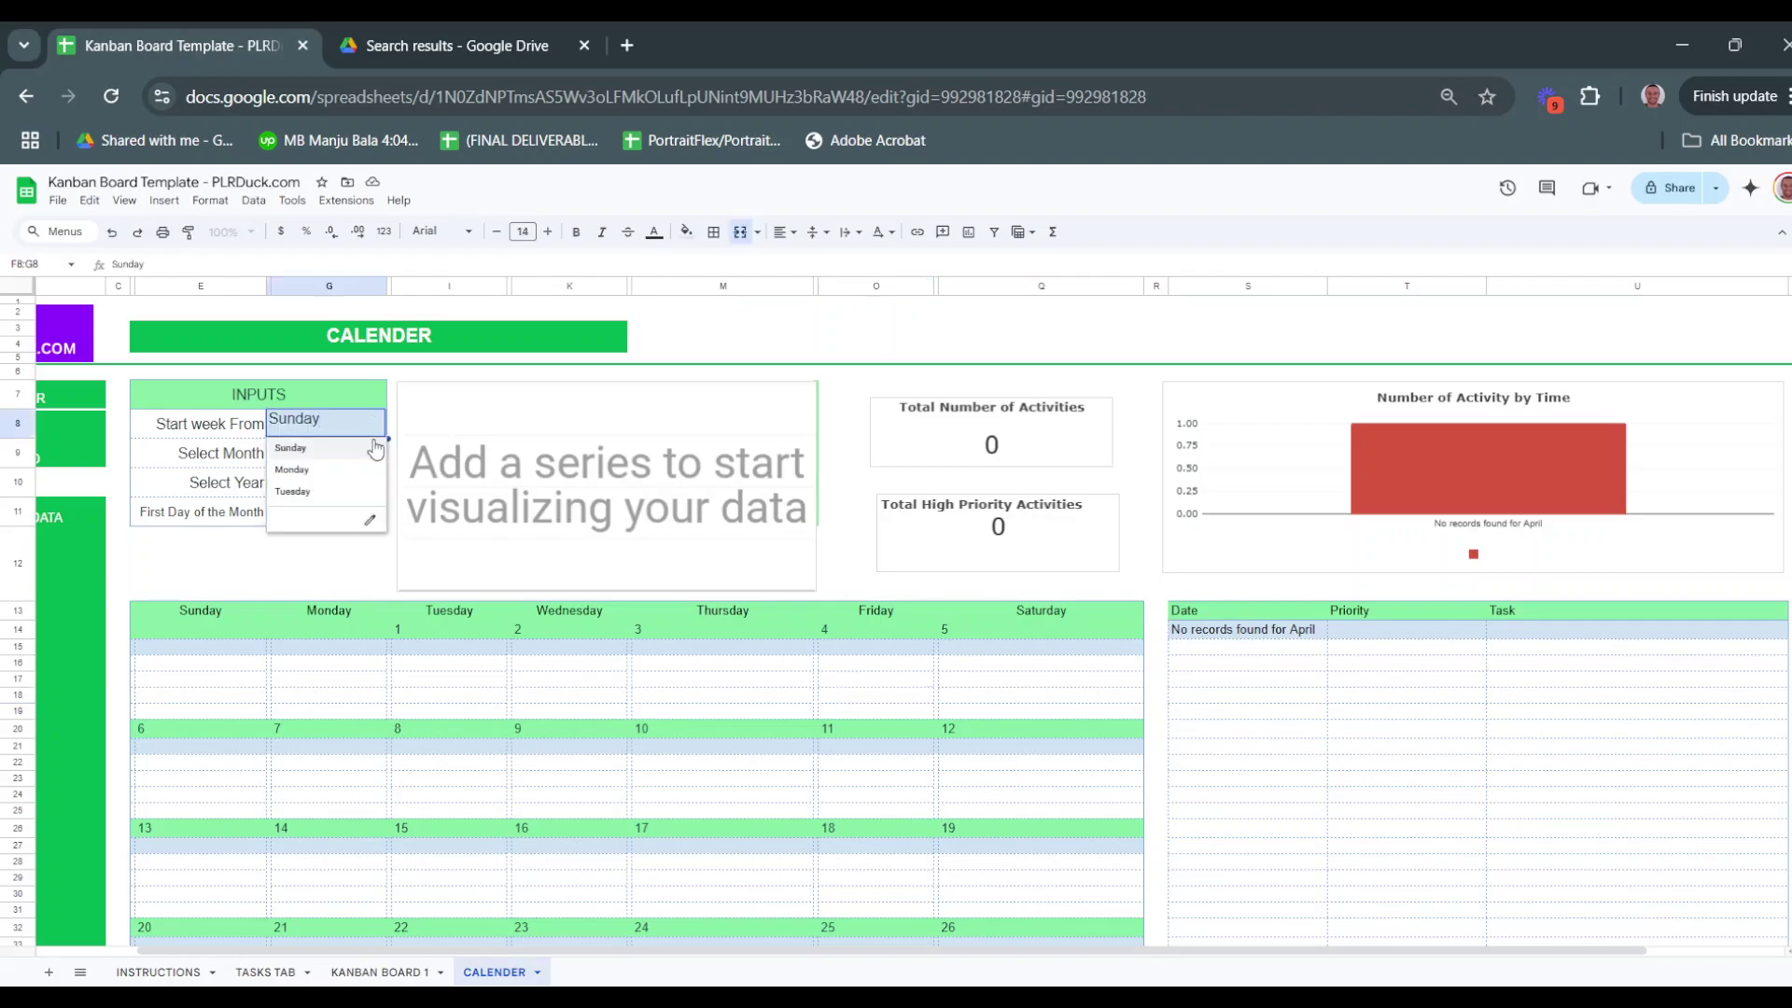
click(328, 471)
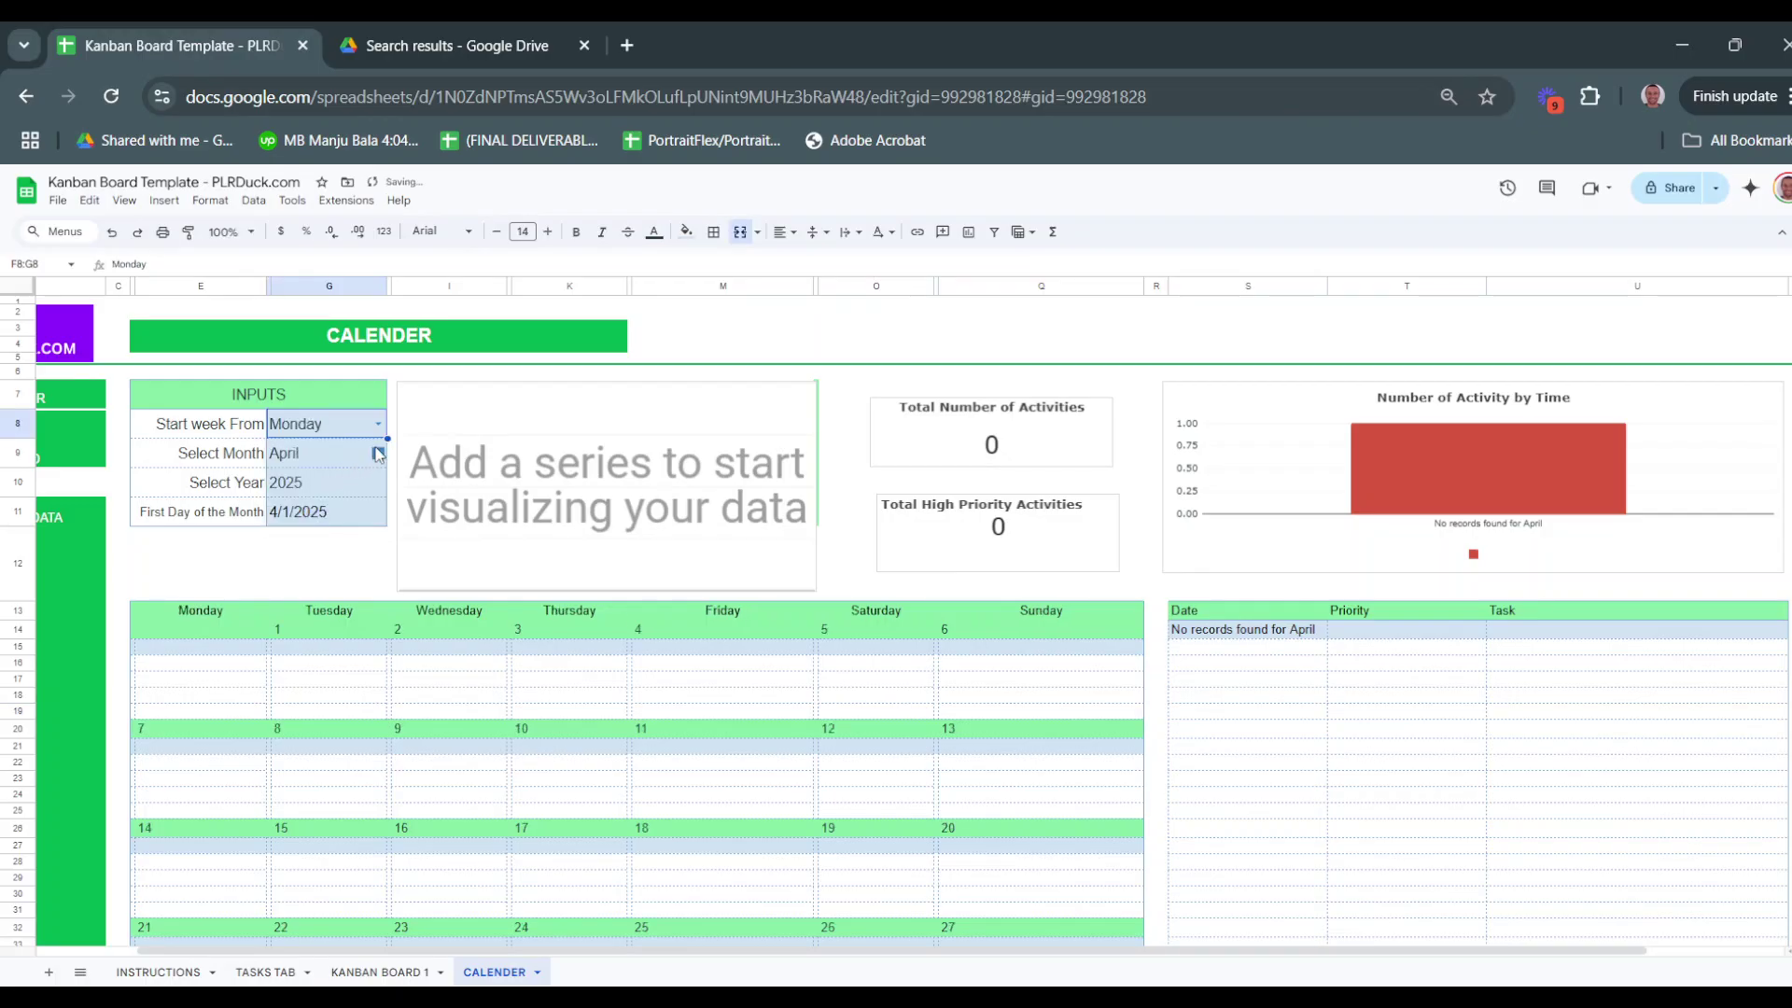
Set the Select Month dropdown to February, then check the 2025 year and First Day cells
click(378, 454)
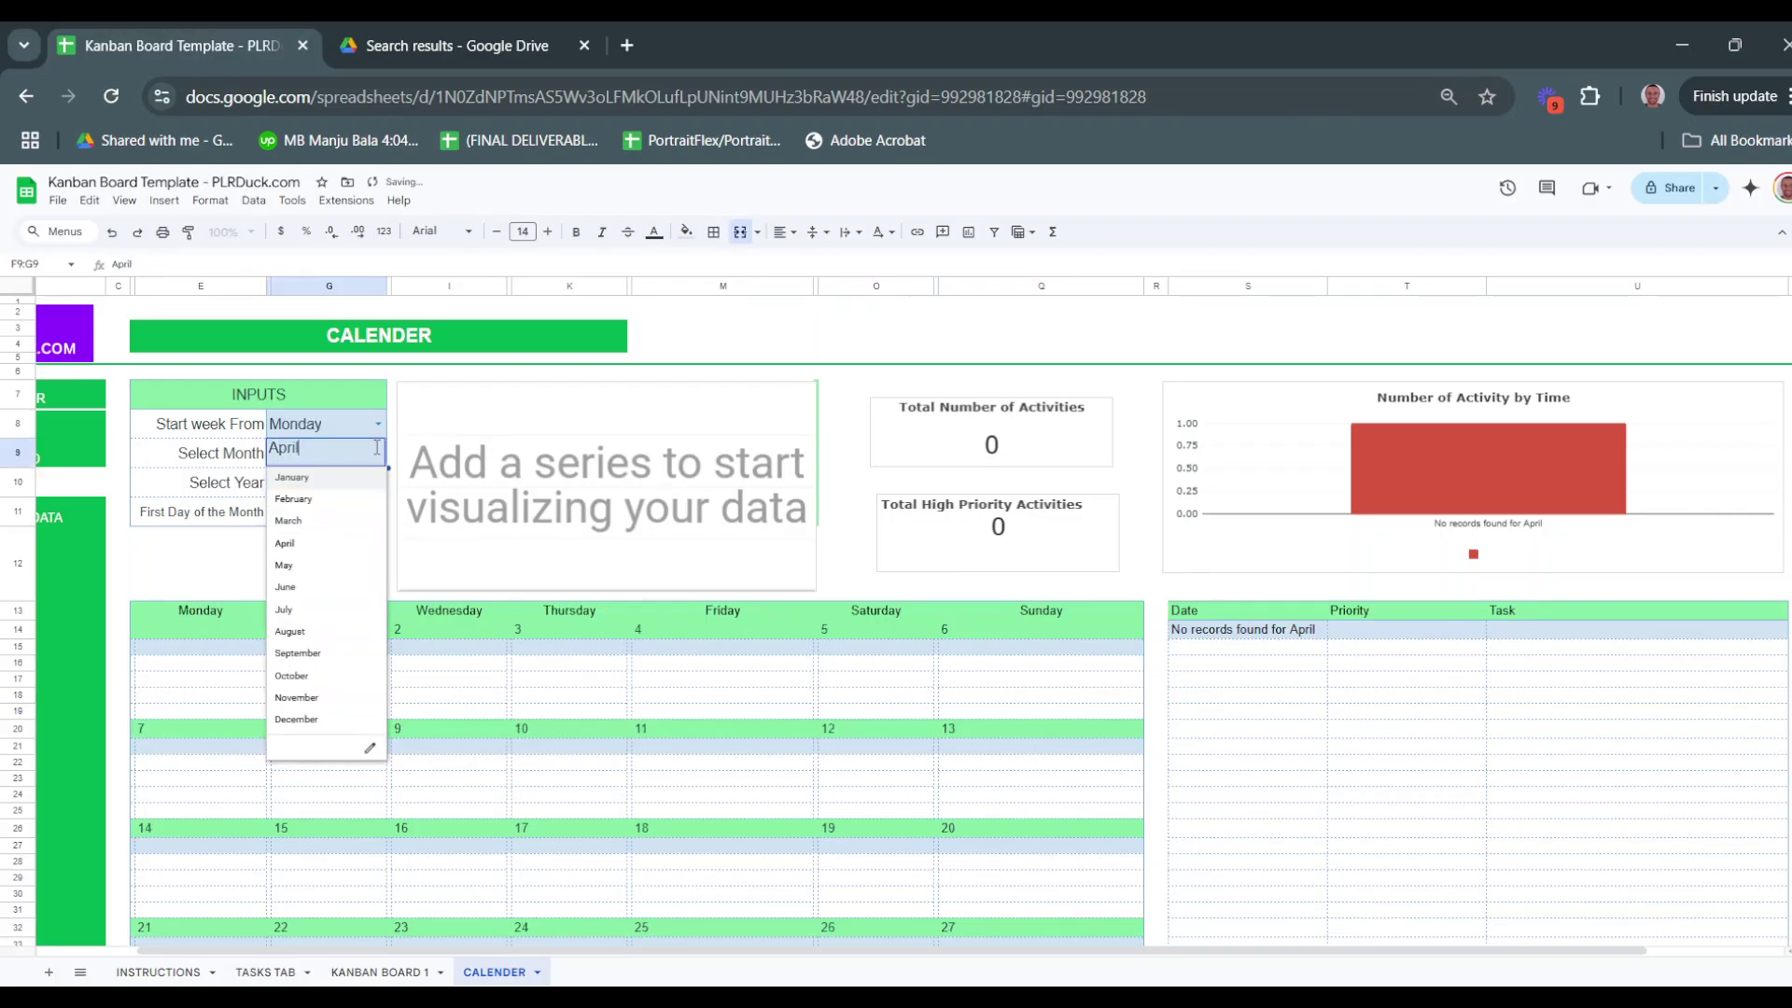
click(337, 508)
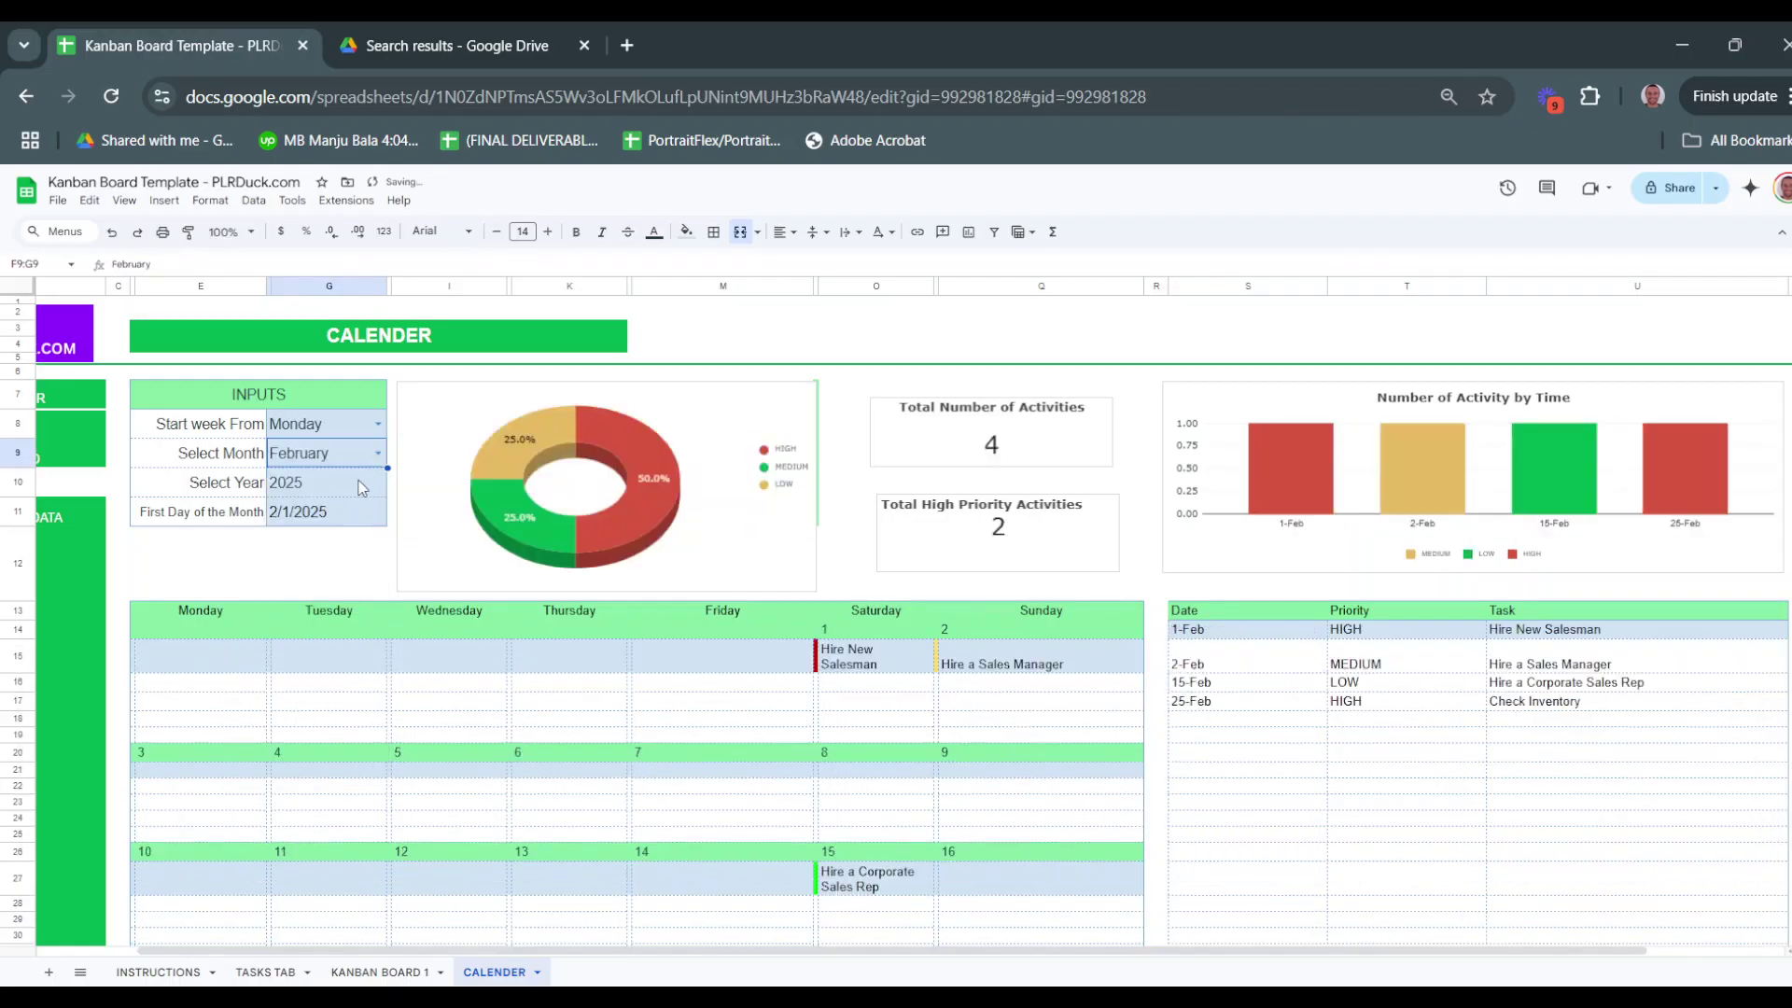
click(352, 491)
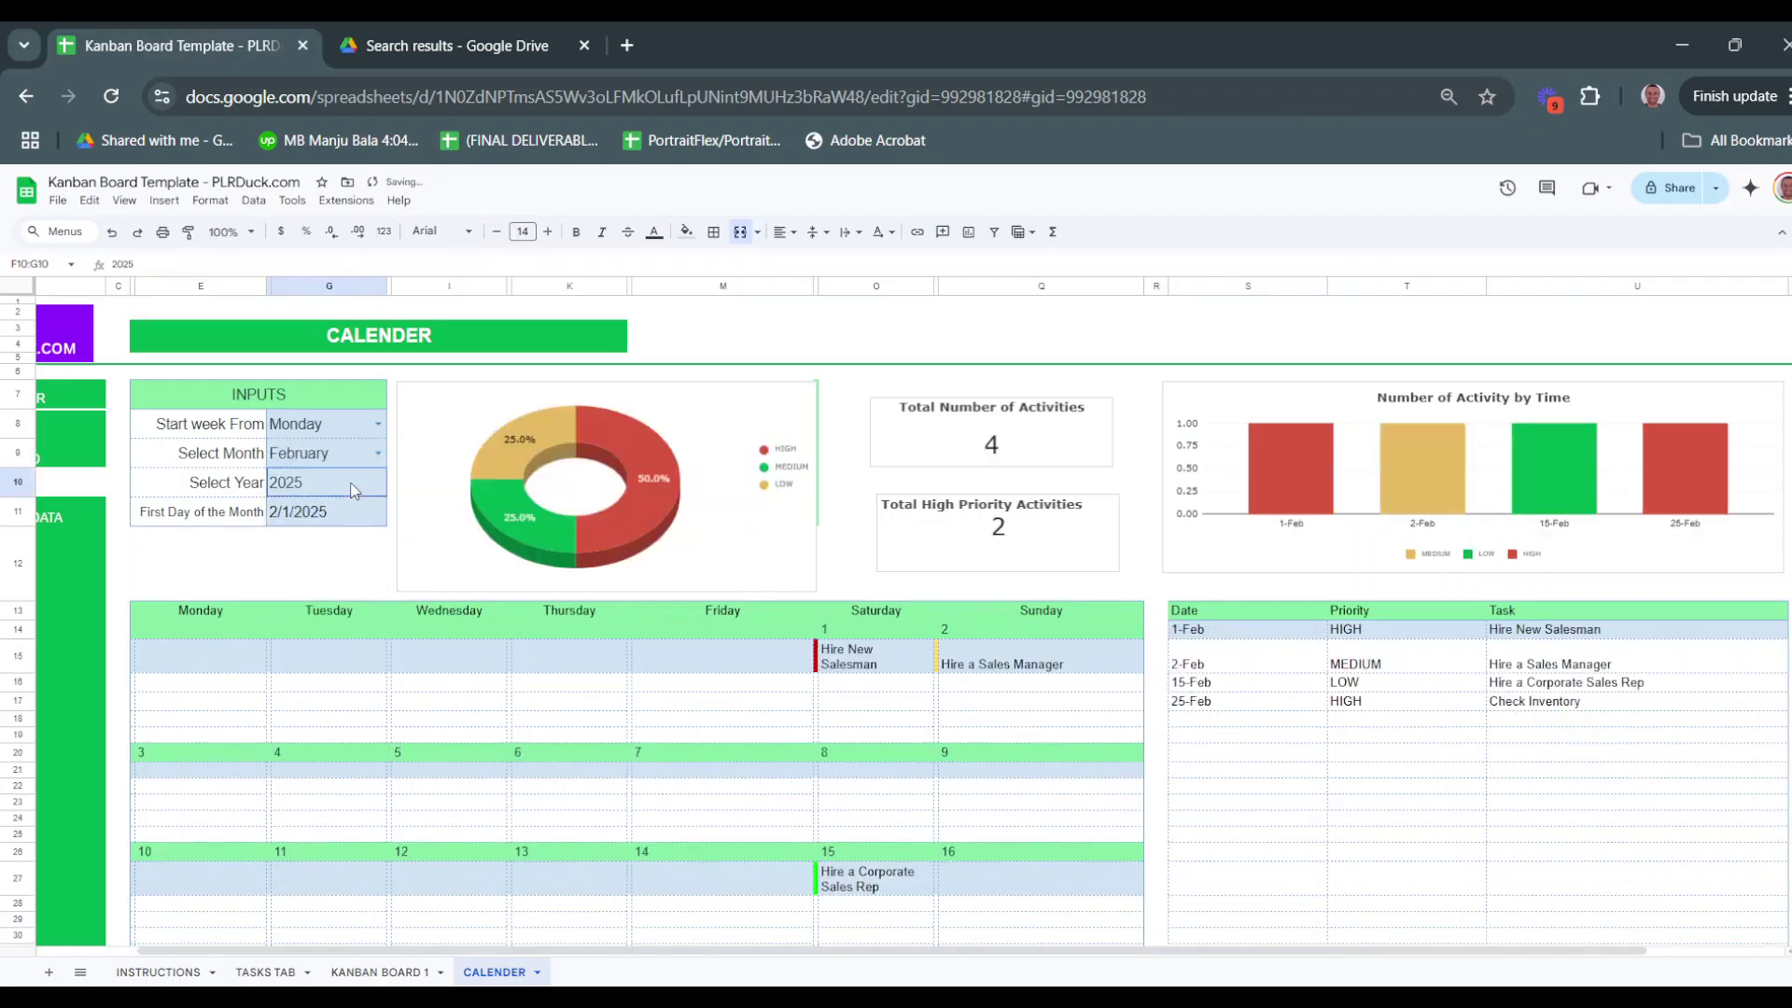
click(298, 519)
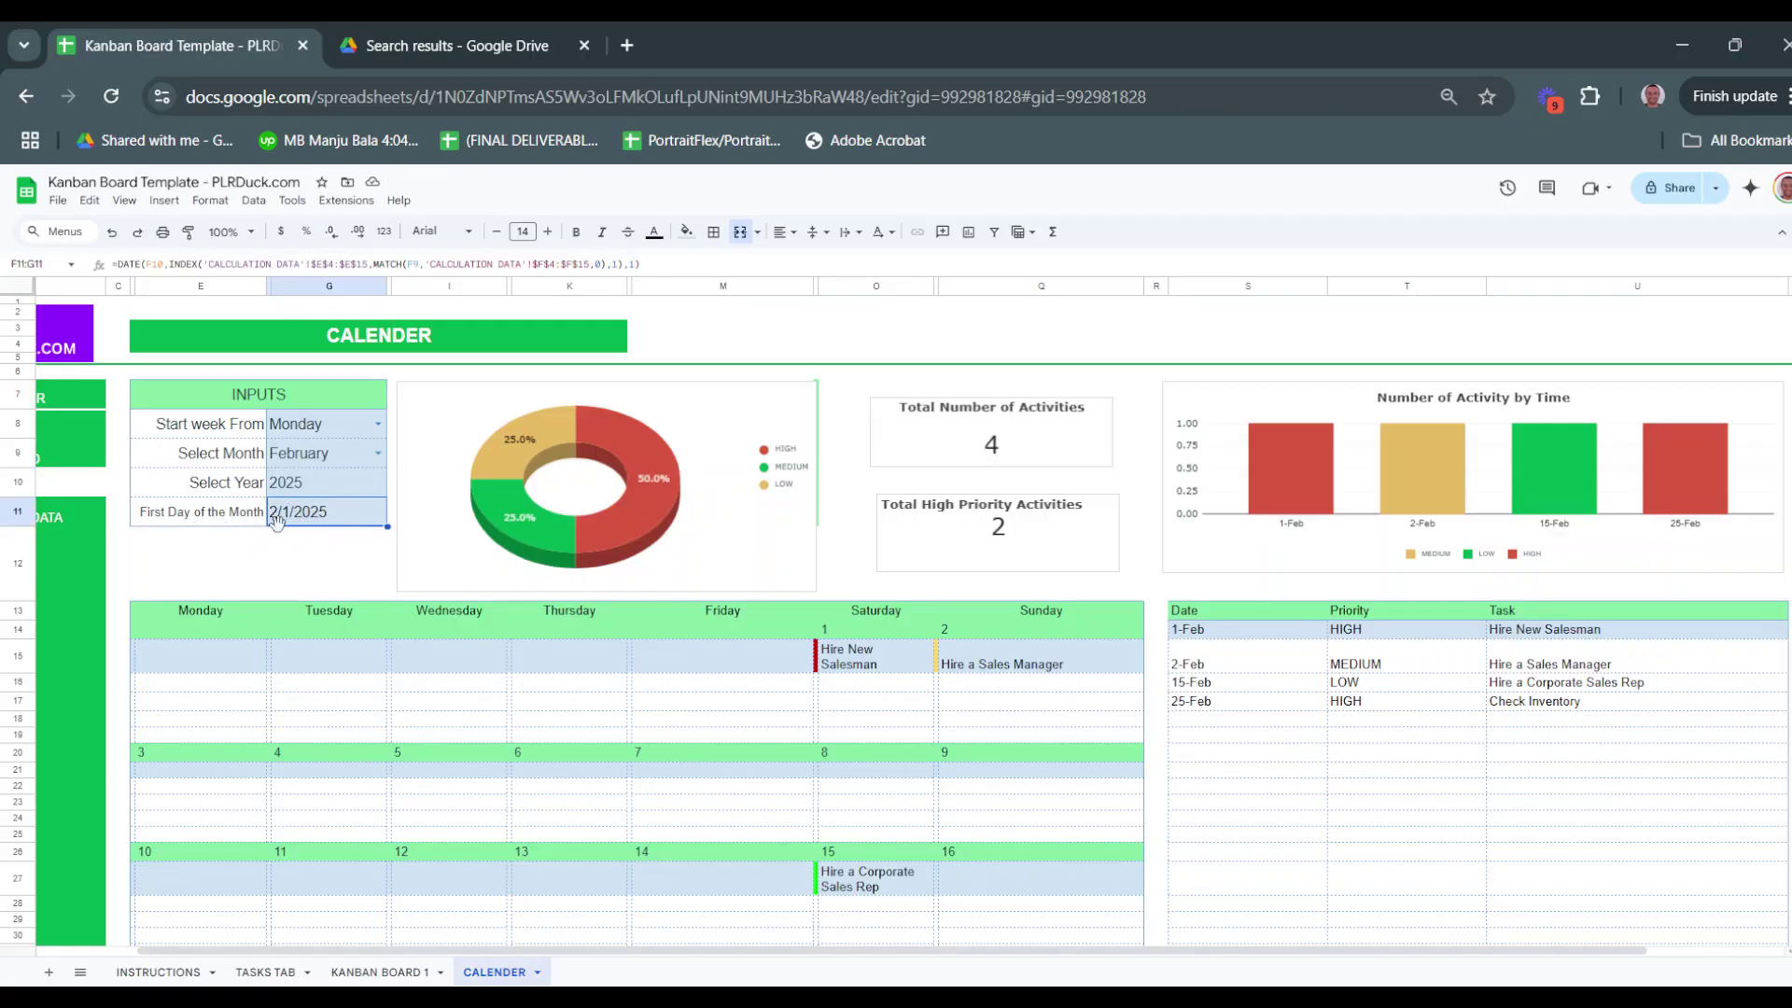
scroll(286, 564, down, 1)
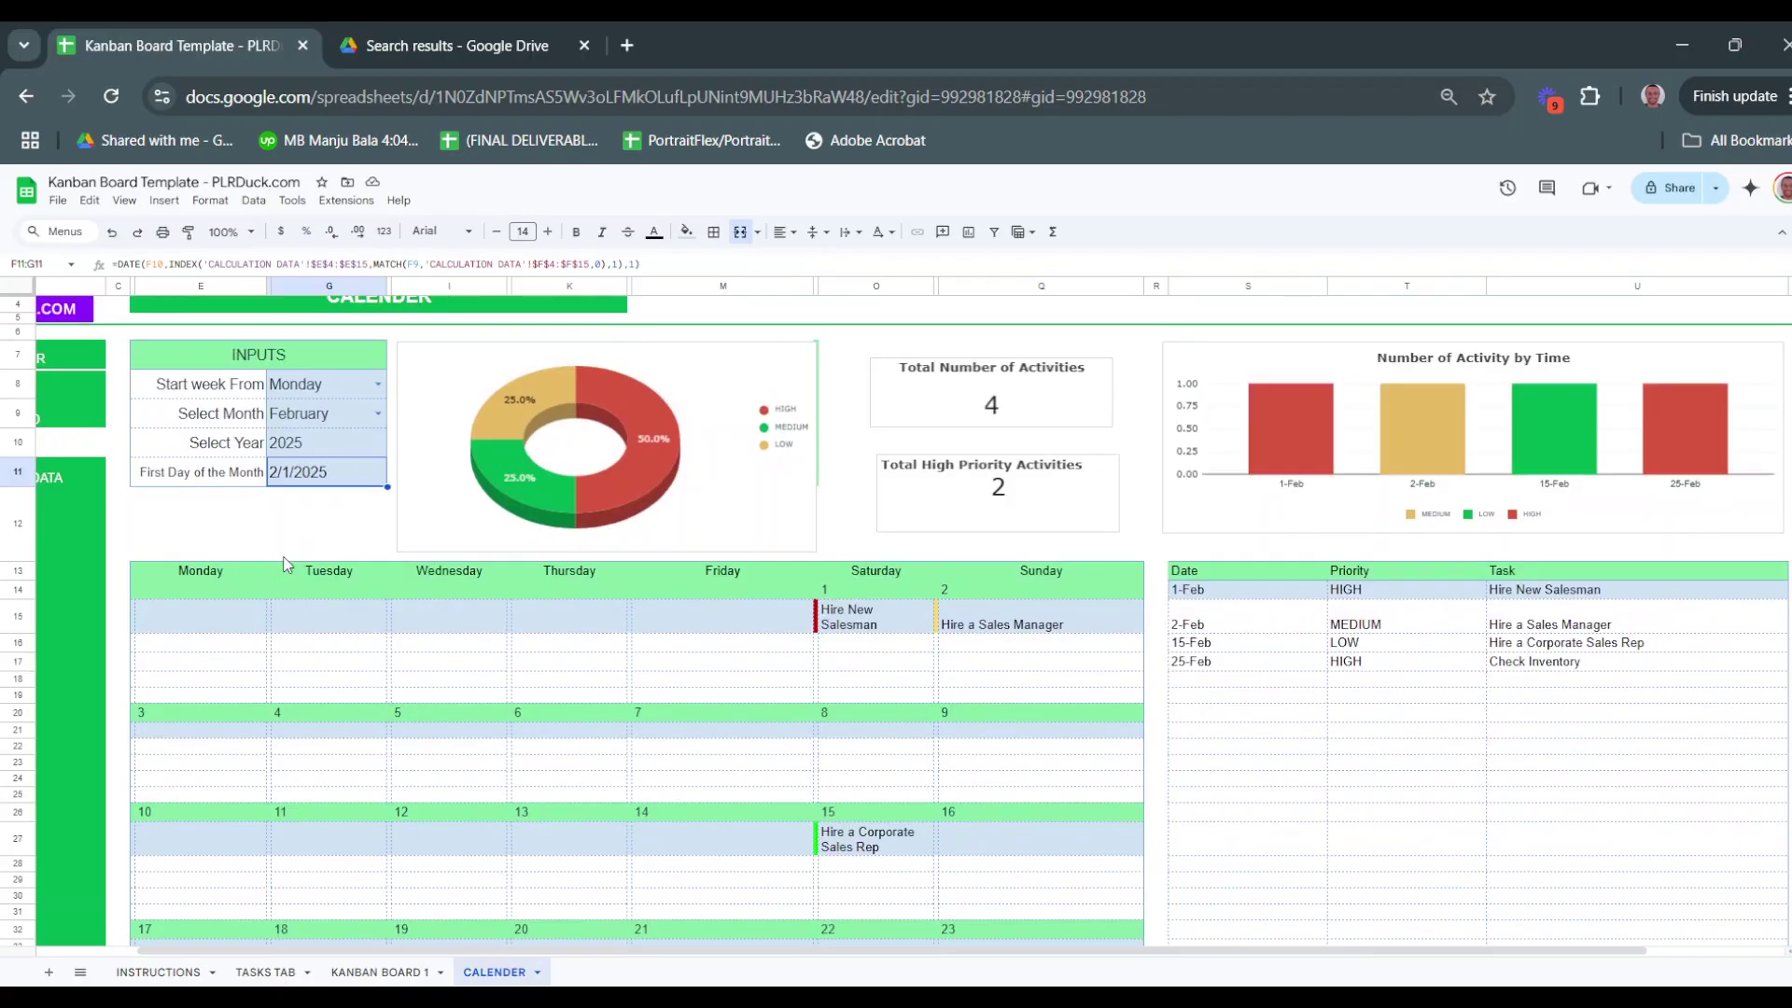
scroll(530, 620, down, 3)
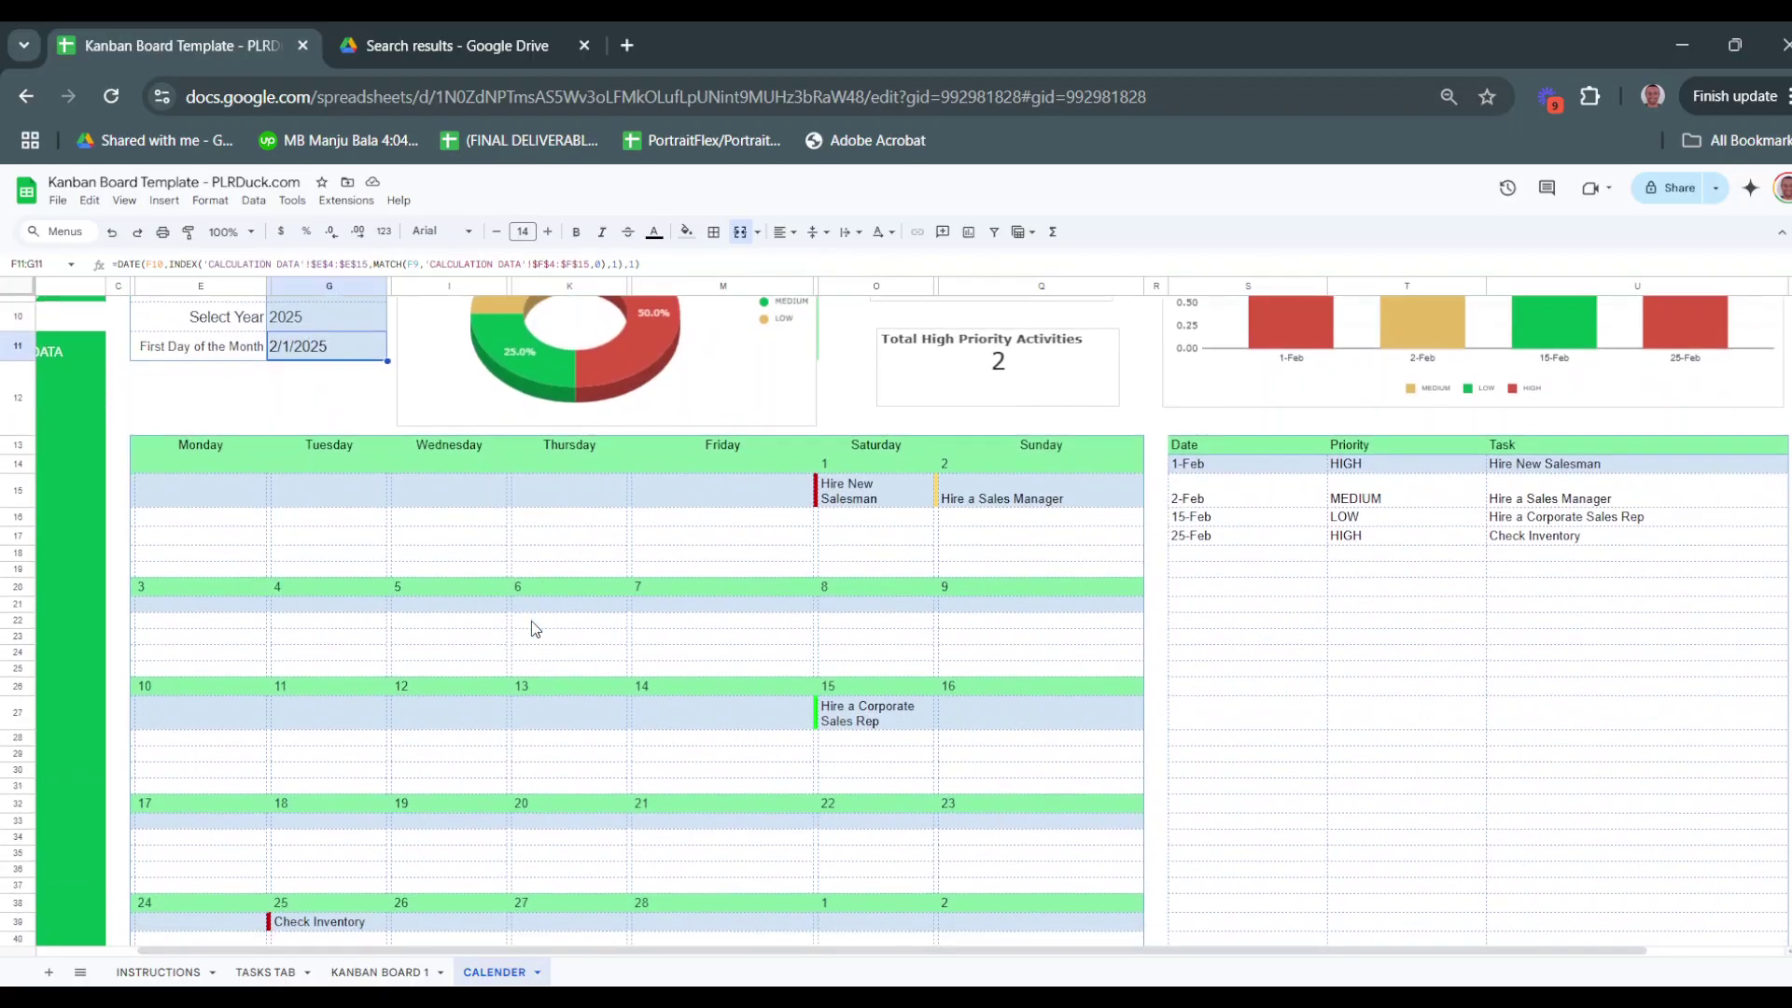
scroll(530, 620, up, 4)
scroll(530, 619, right, 2)
scroll(530, 619, left, 2)
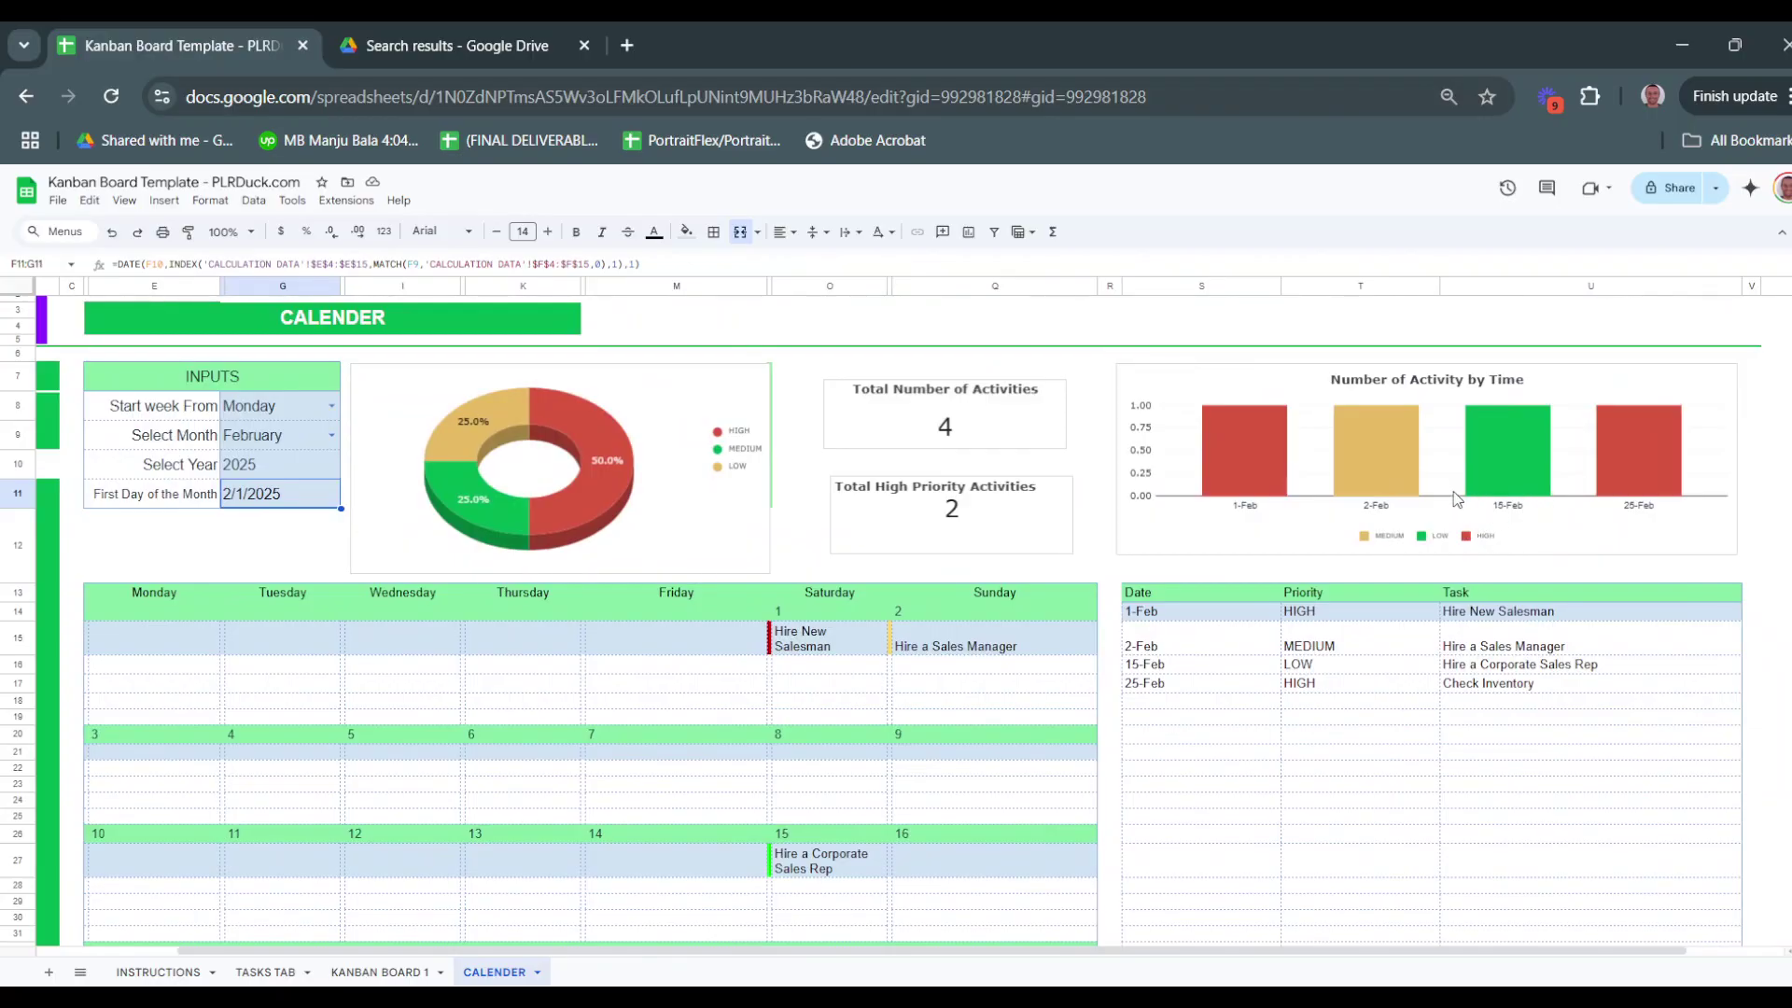
click(1449, 442)
mouse_move(1406, 473)
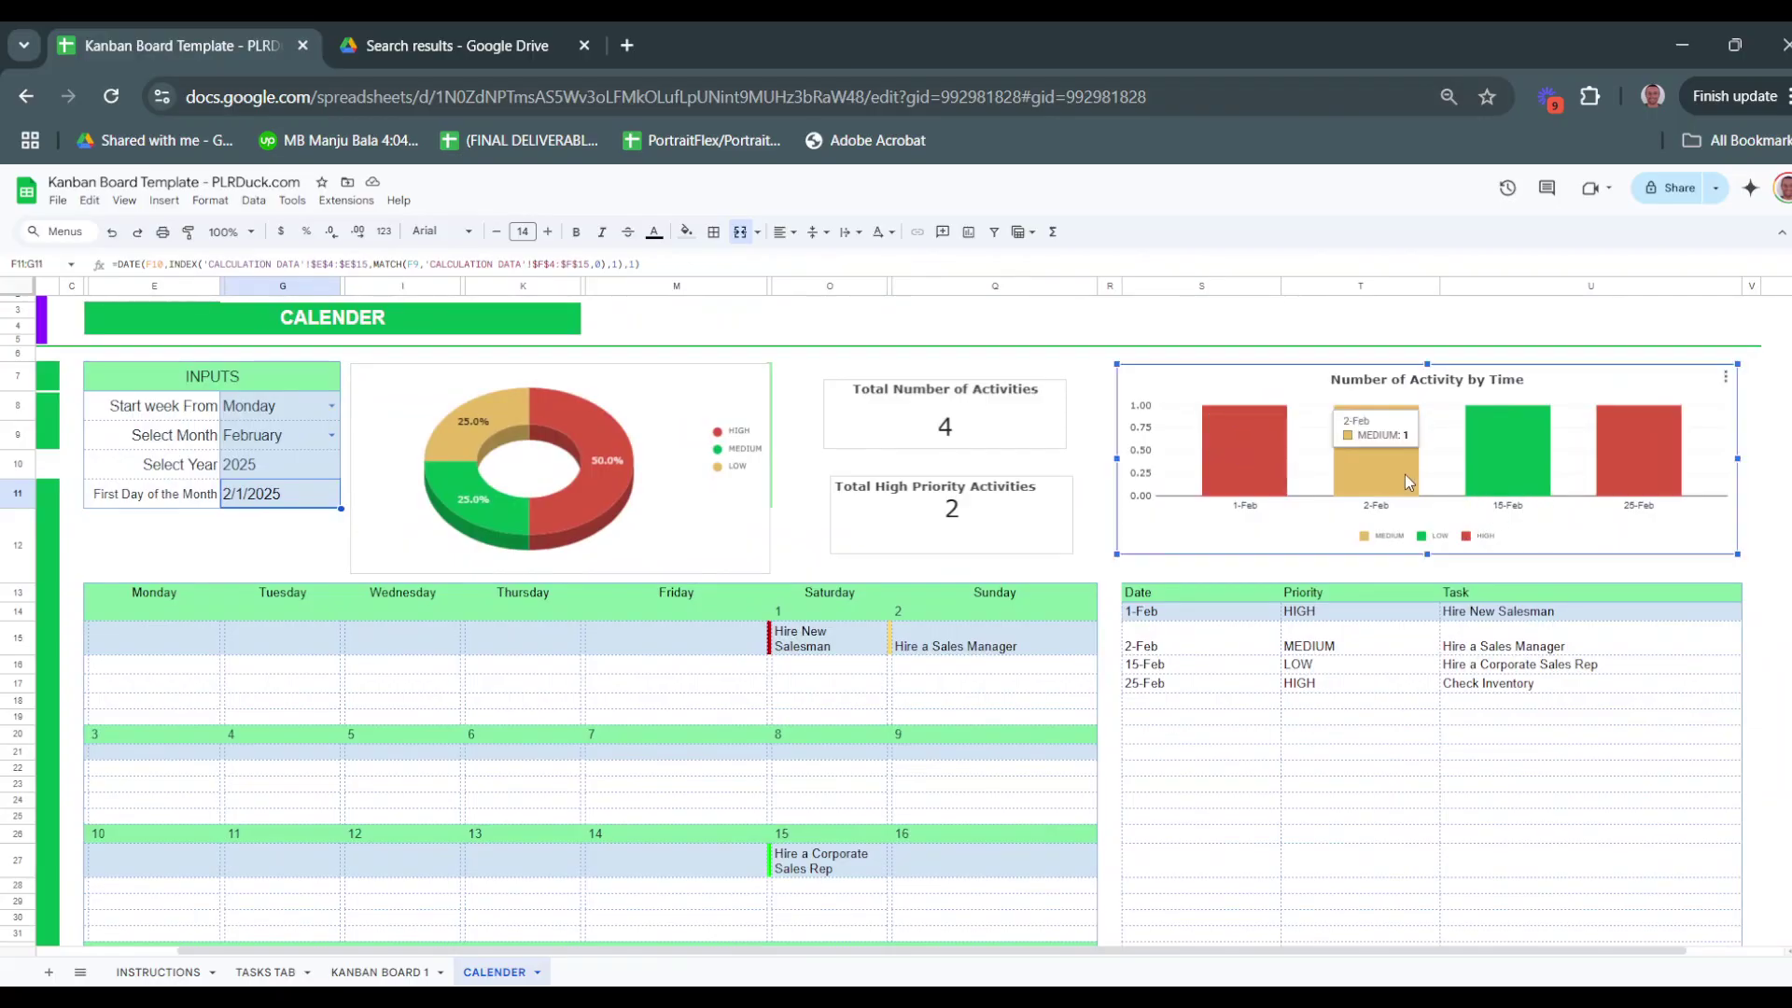
mouse_move(1274, 463)
mouse_move(1501, 484)
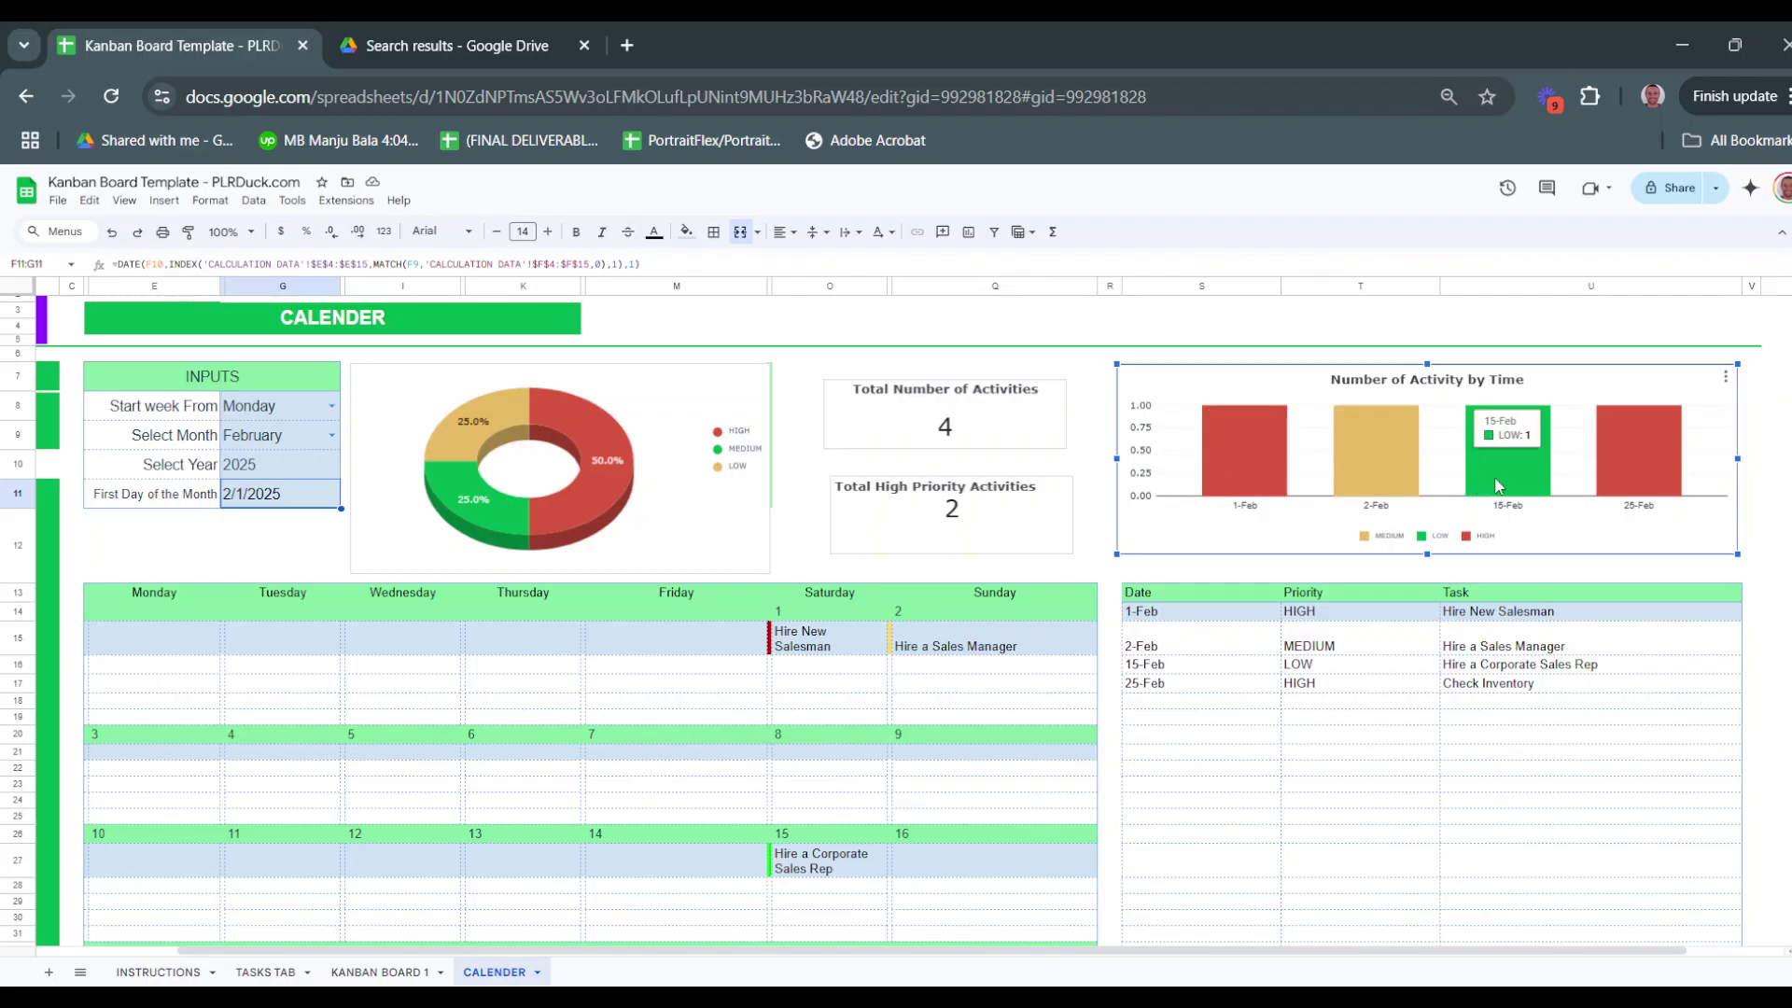
mouse_move(1645, 468)
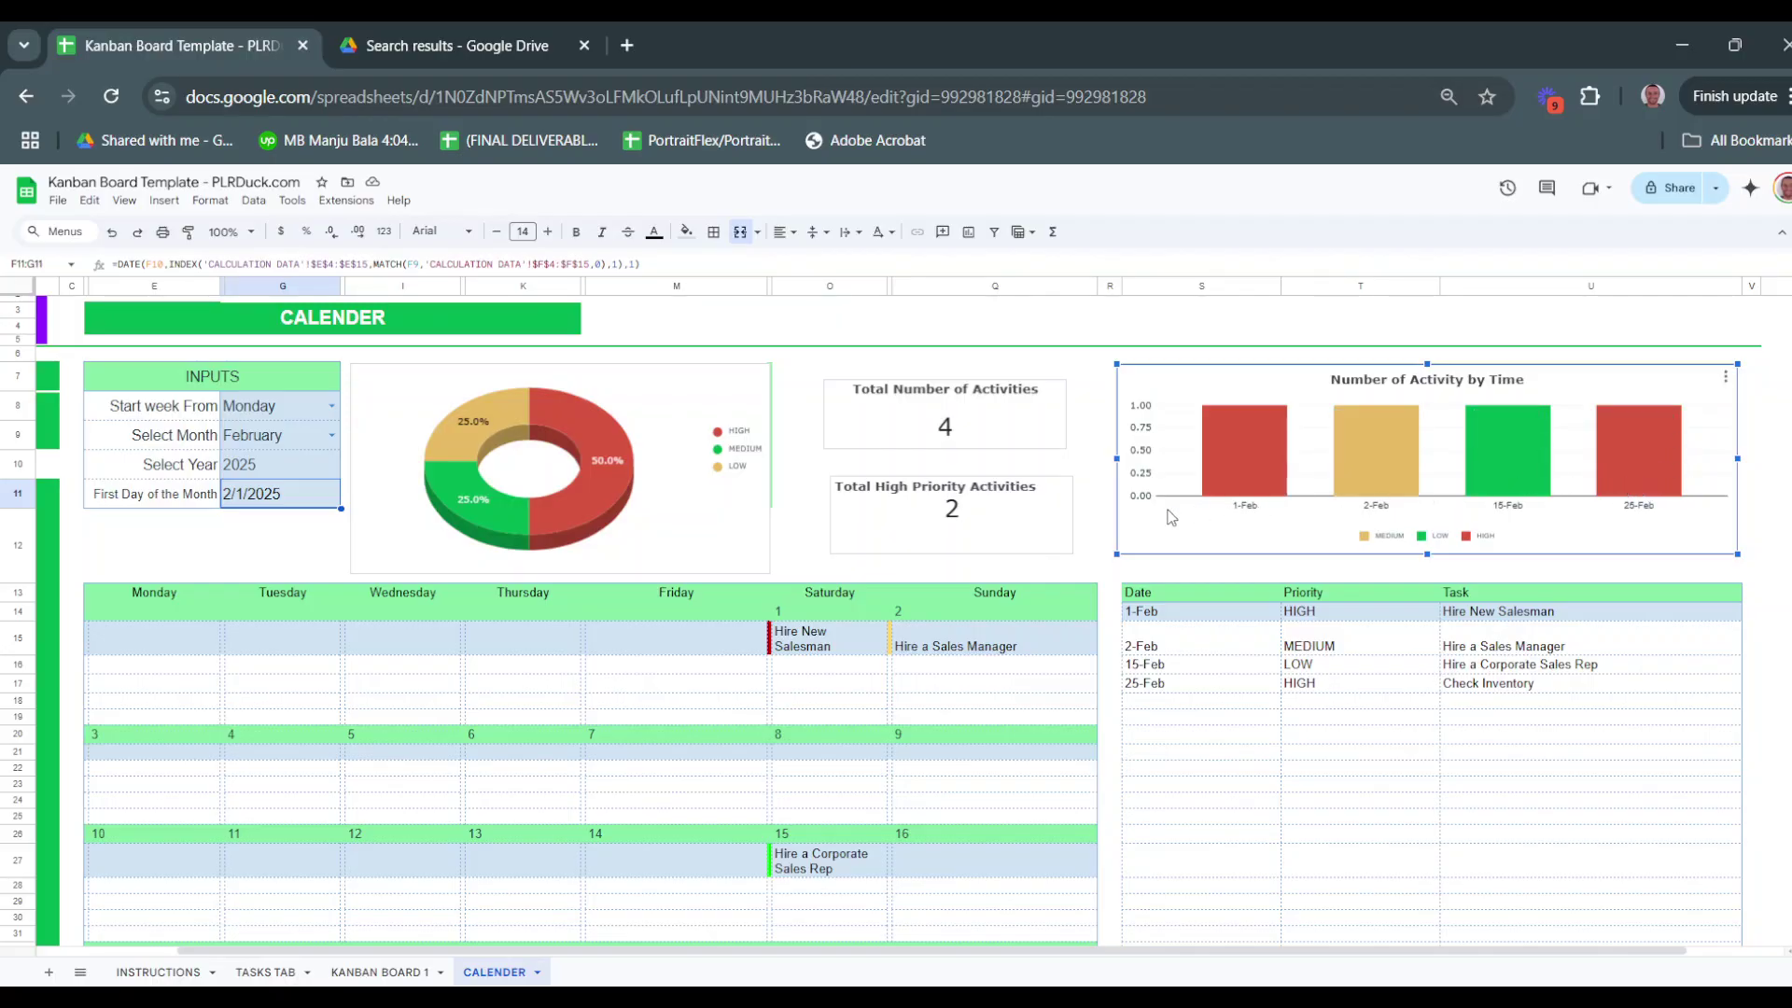
click(948, 360)
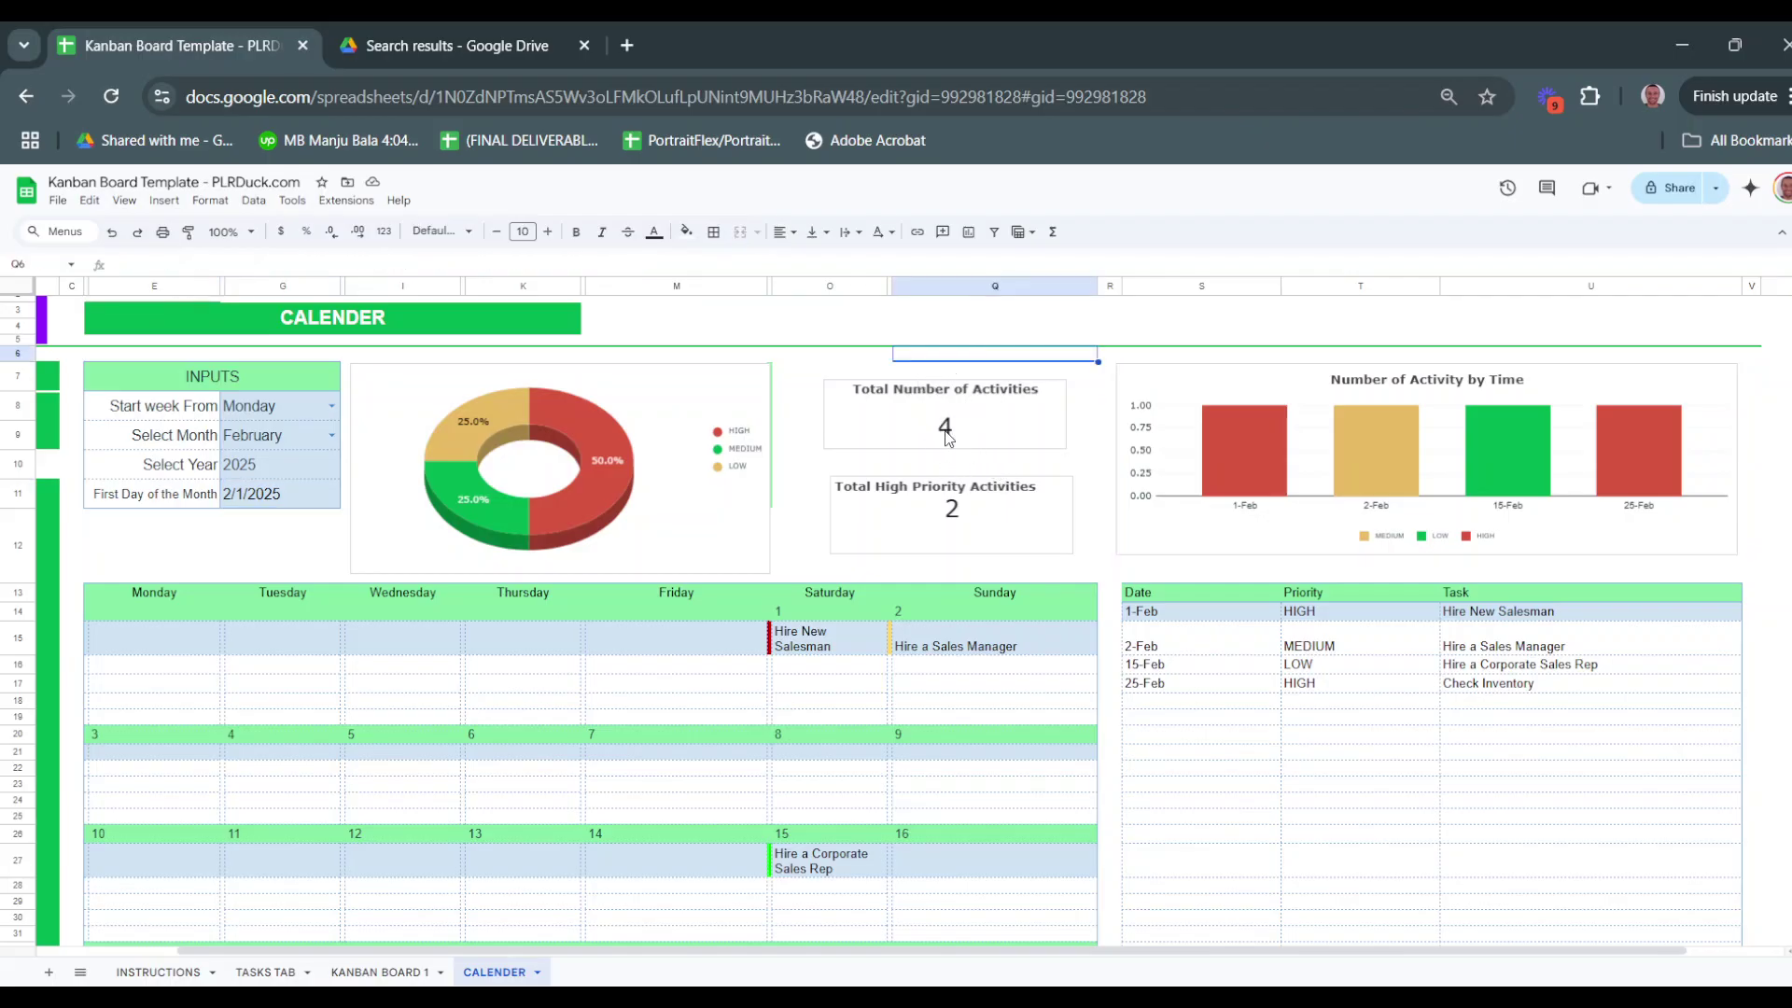
click(242, 972)
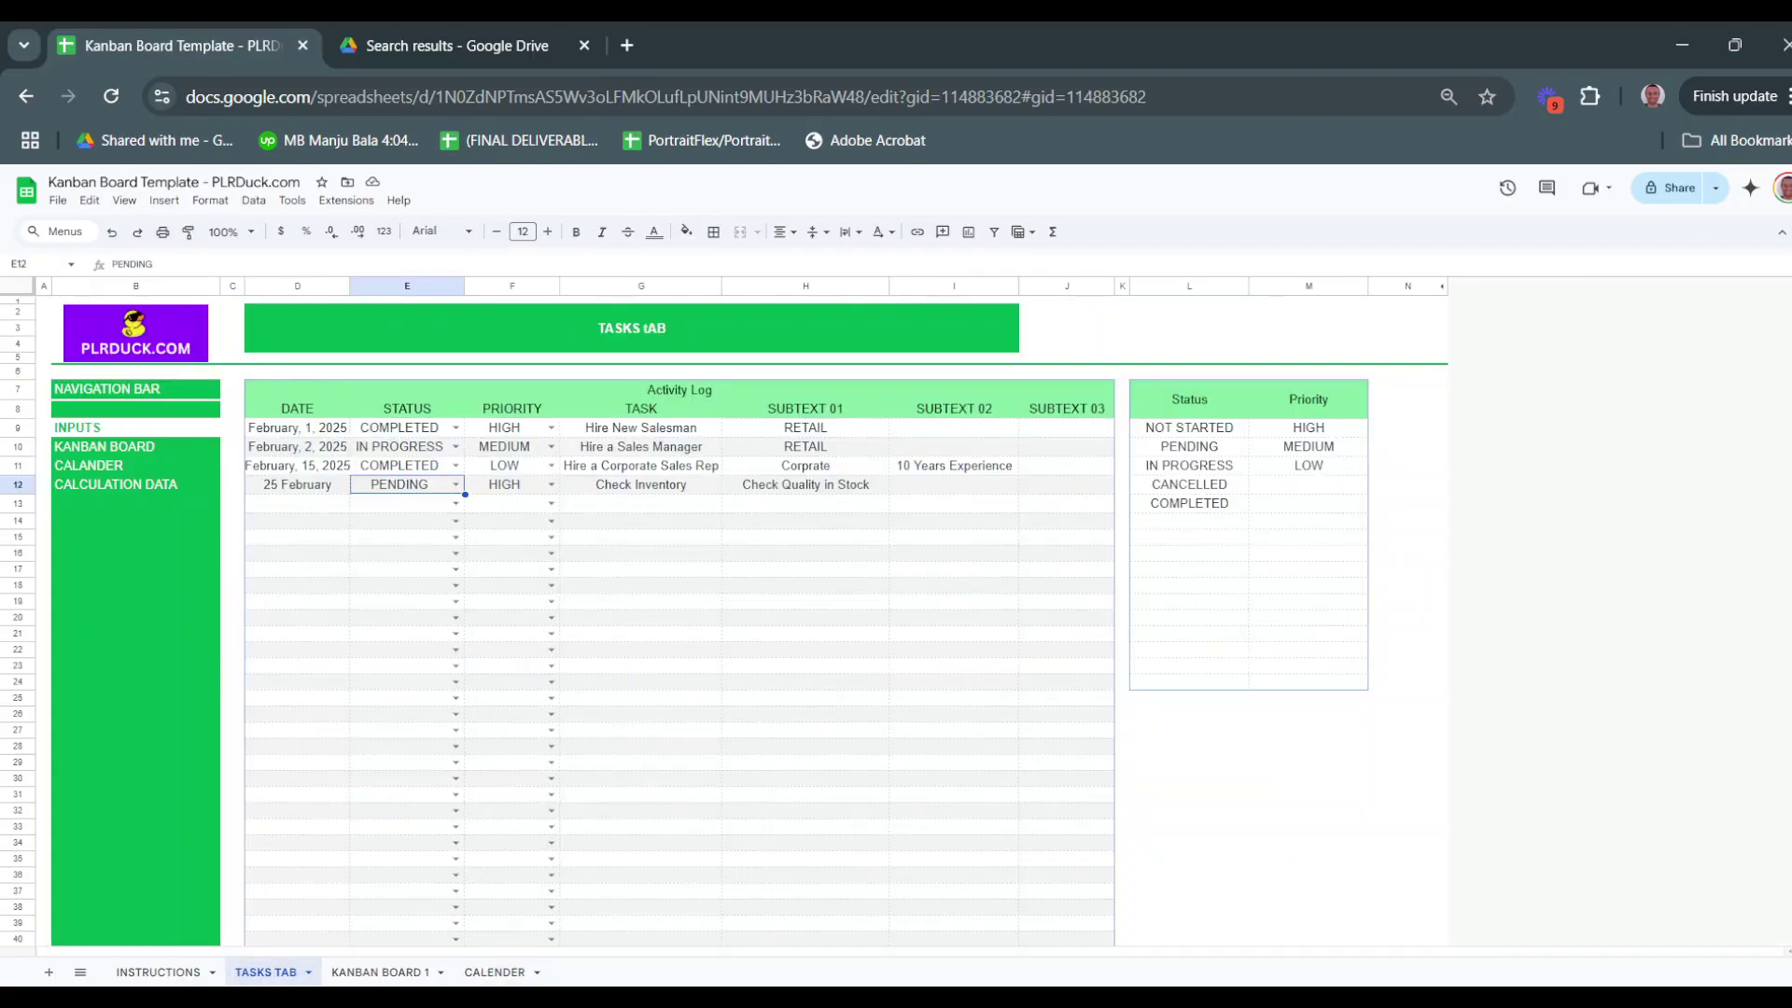
click(484, 972)
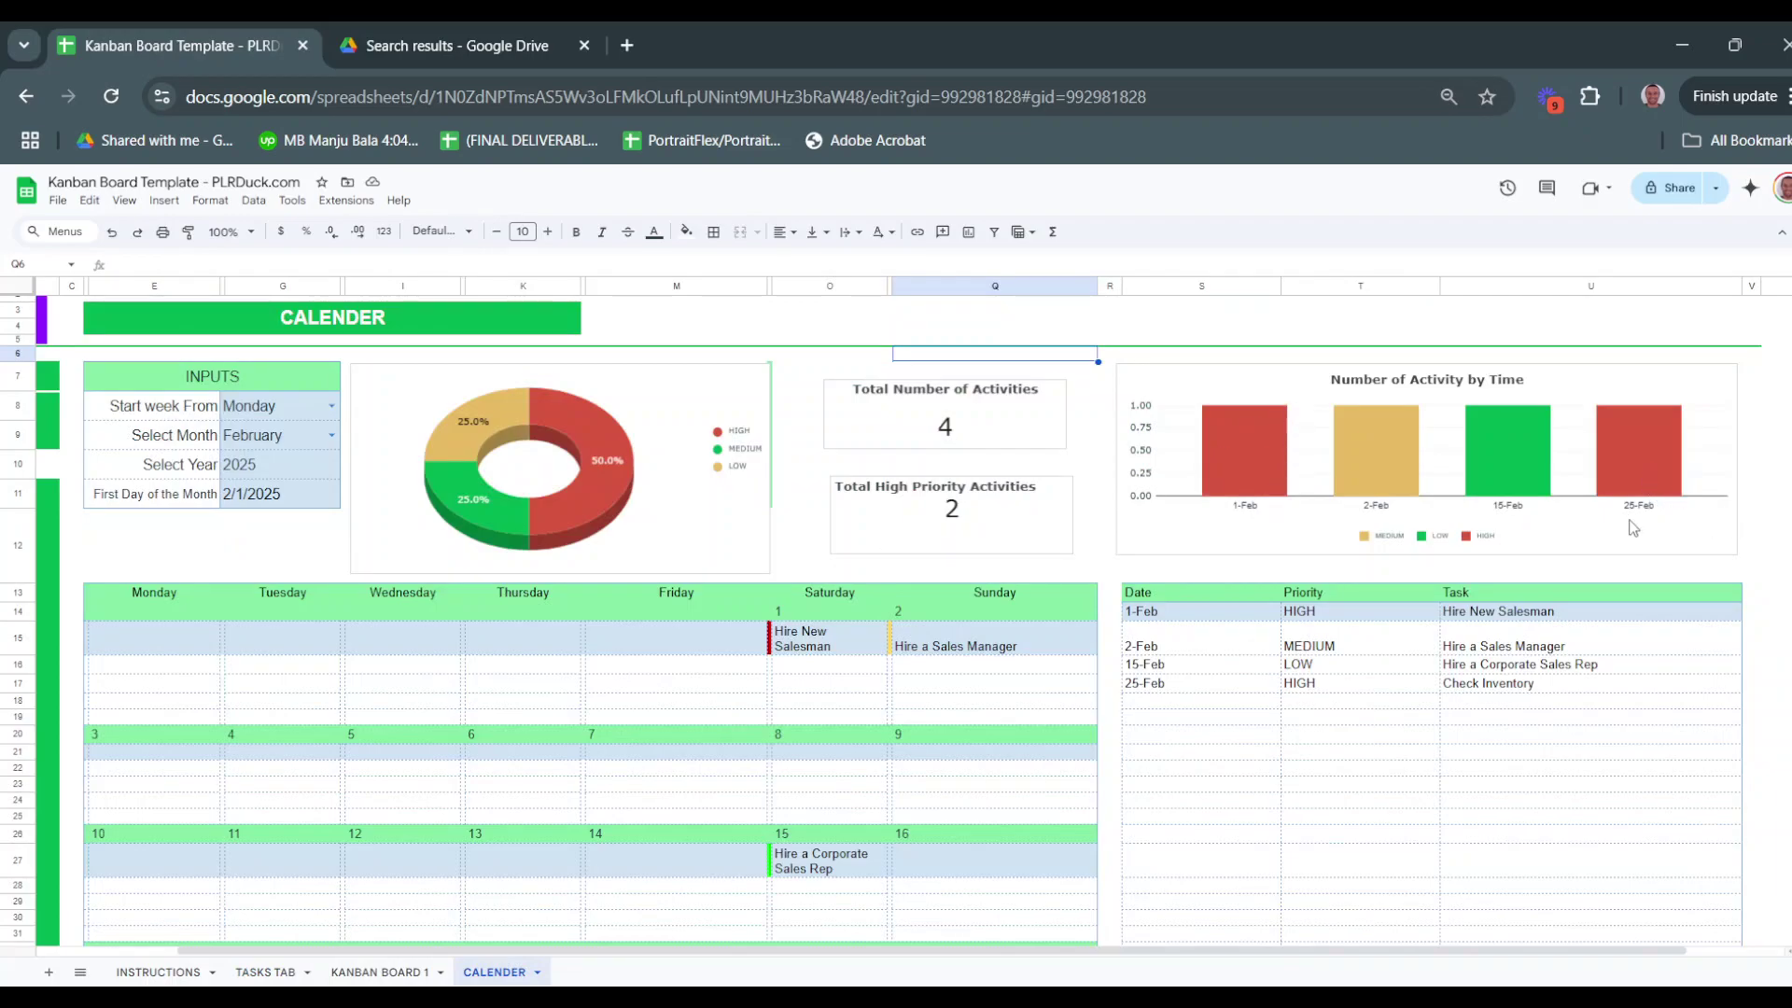
scroll(942, 656, left, 2)
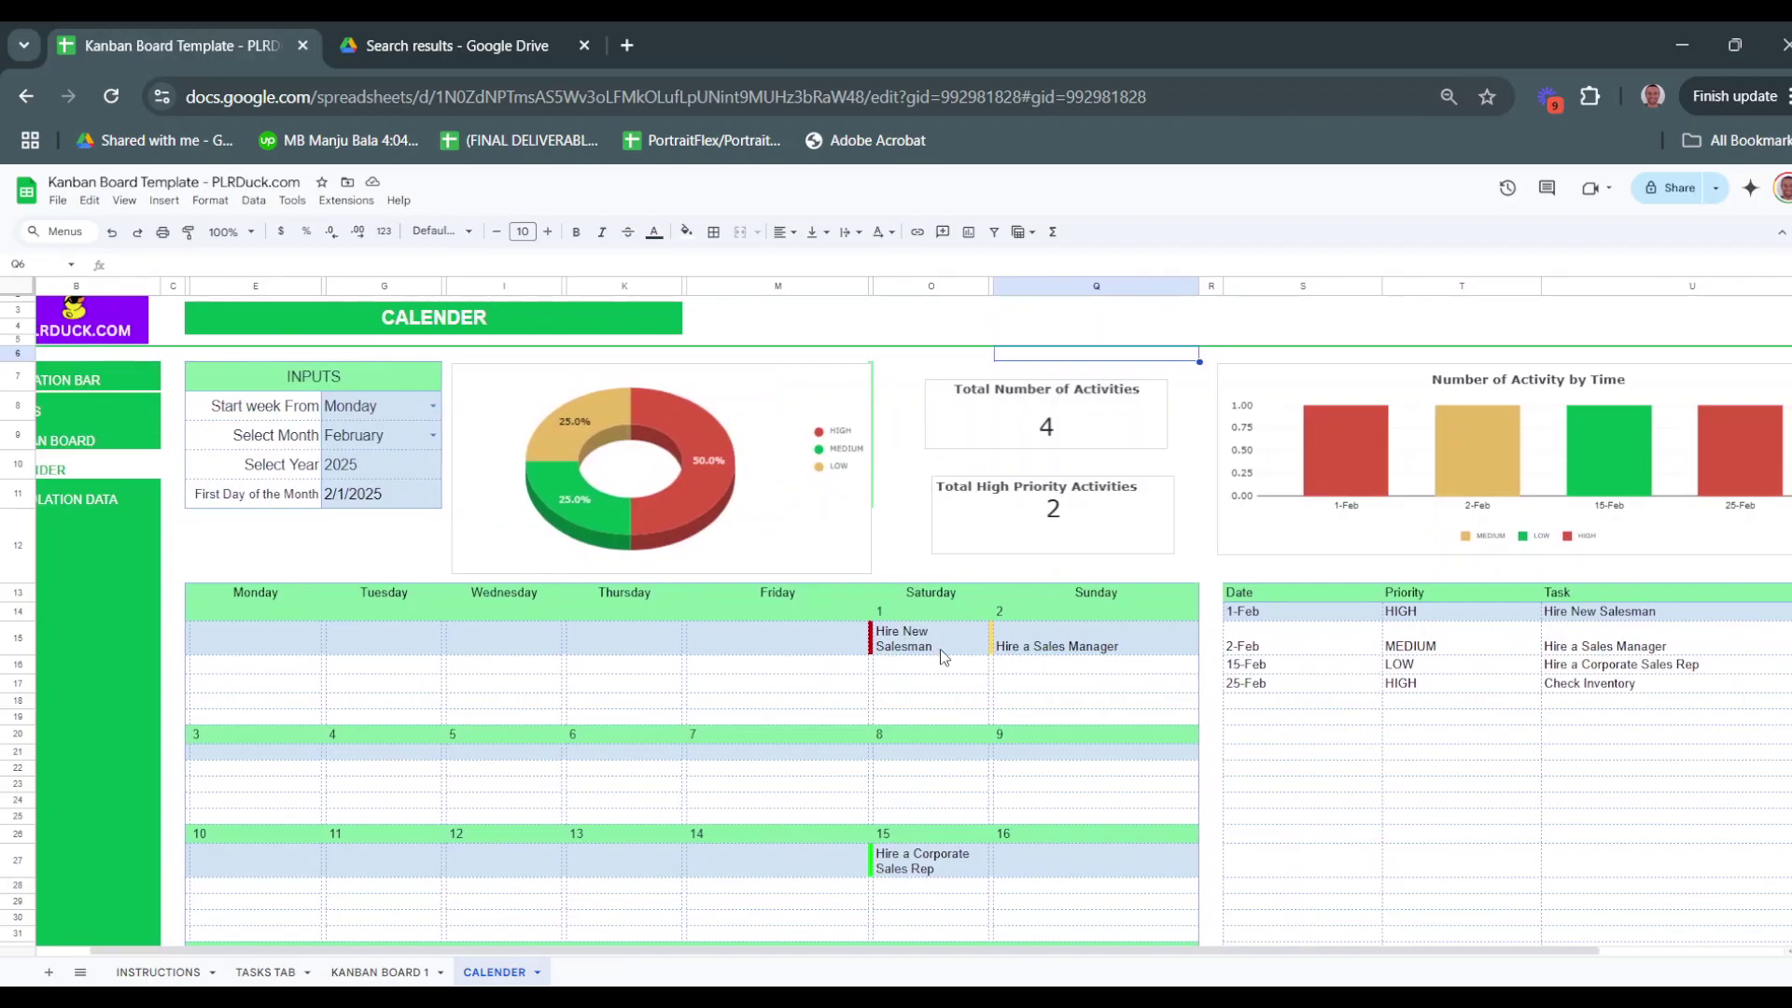
scroll(943, 656, down, 3)
scroll(938, 648, up, 1)
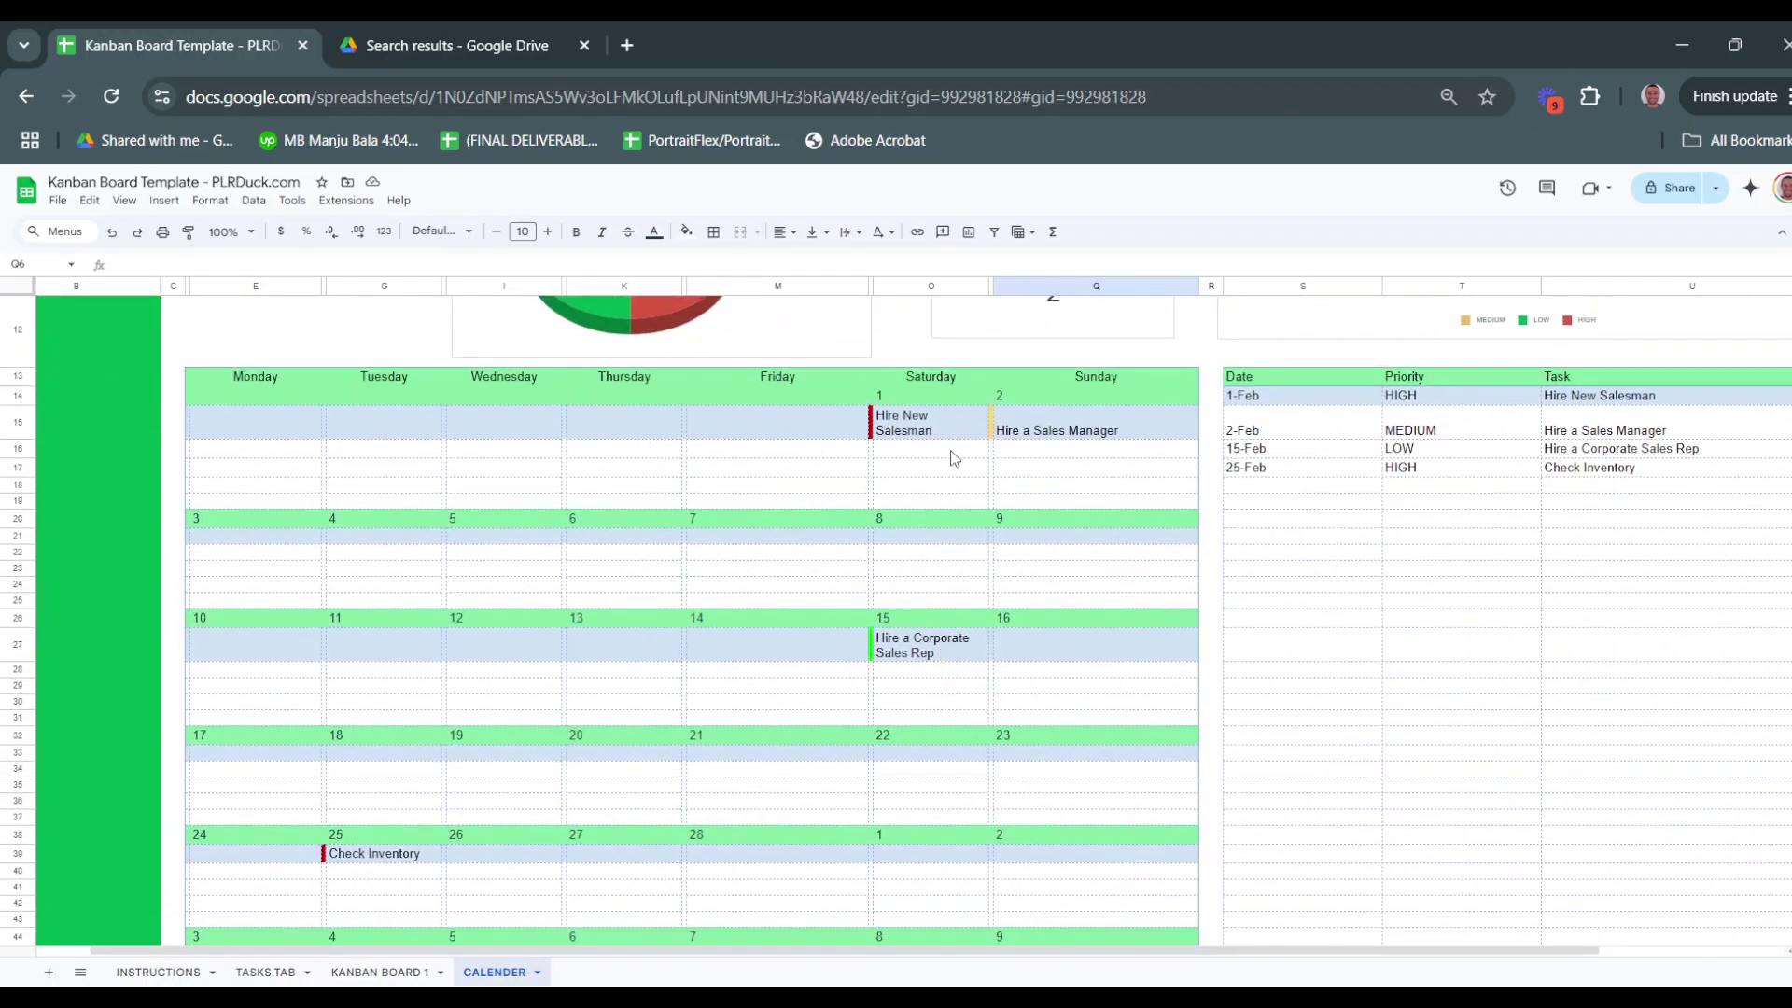
scroll(709, 564, down, 1)
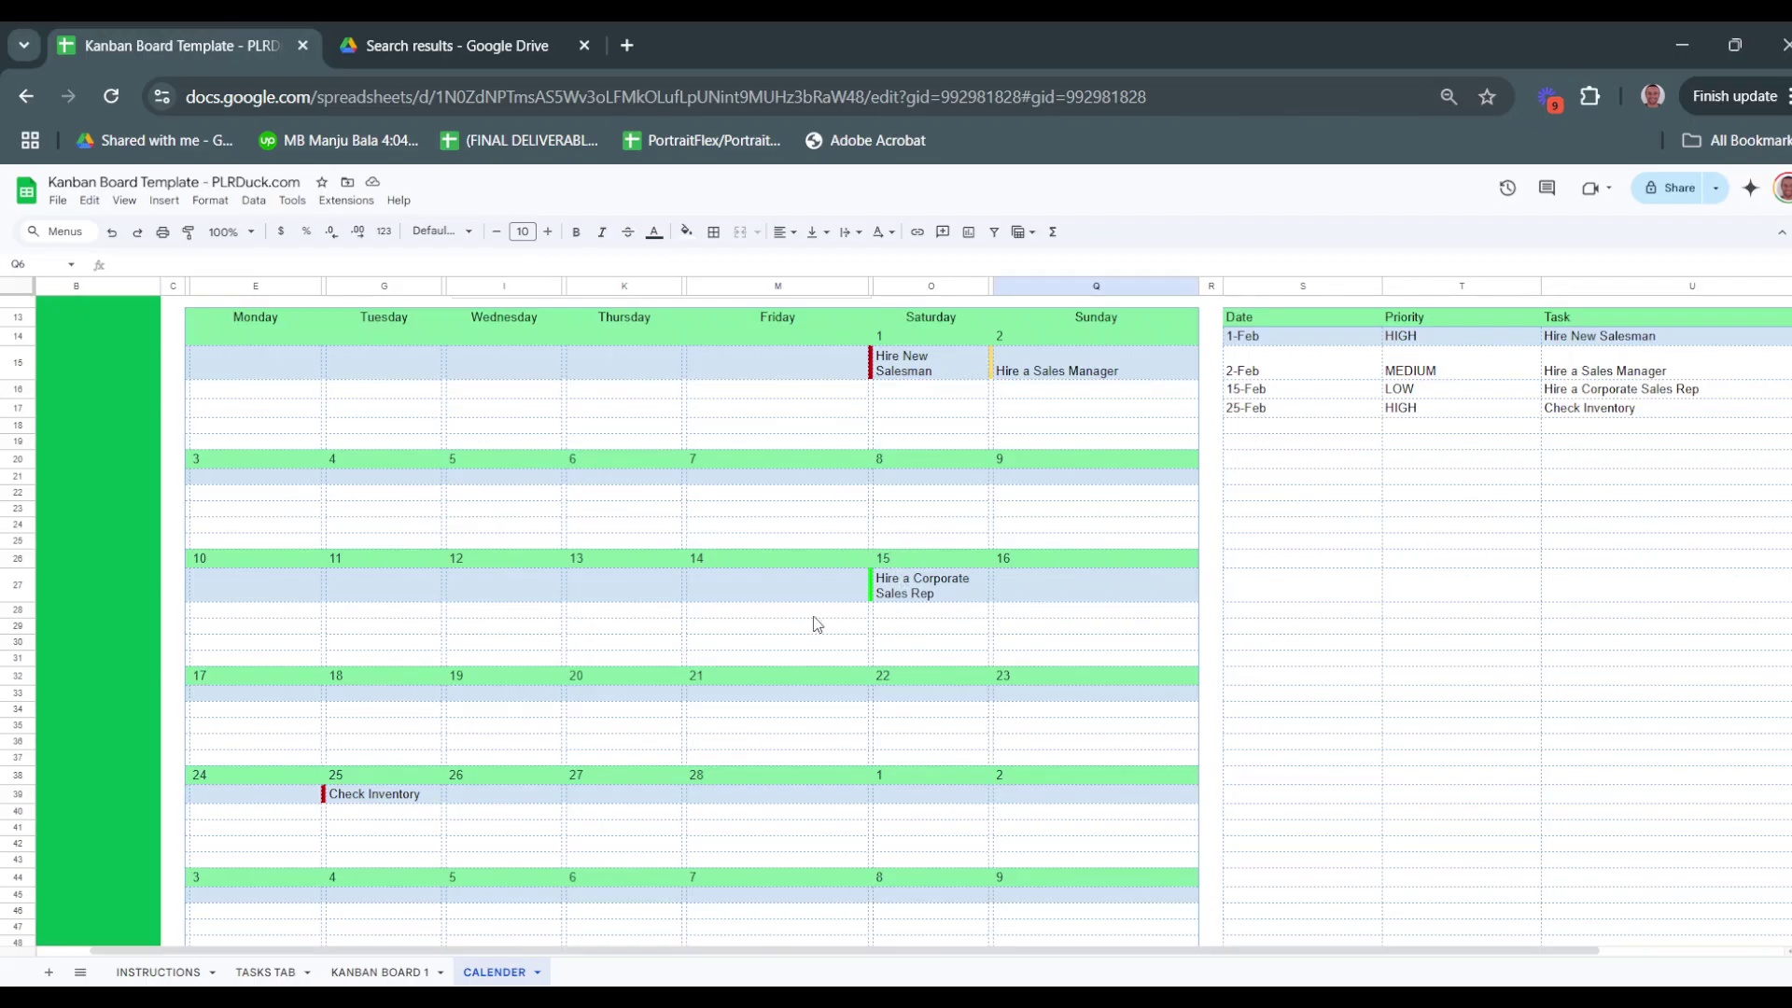
scroll(979, 387, up, 1)
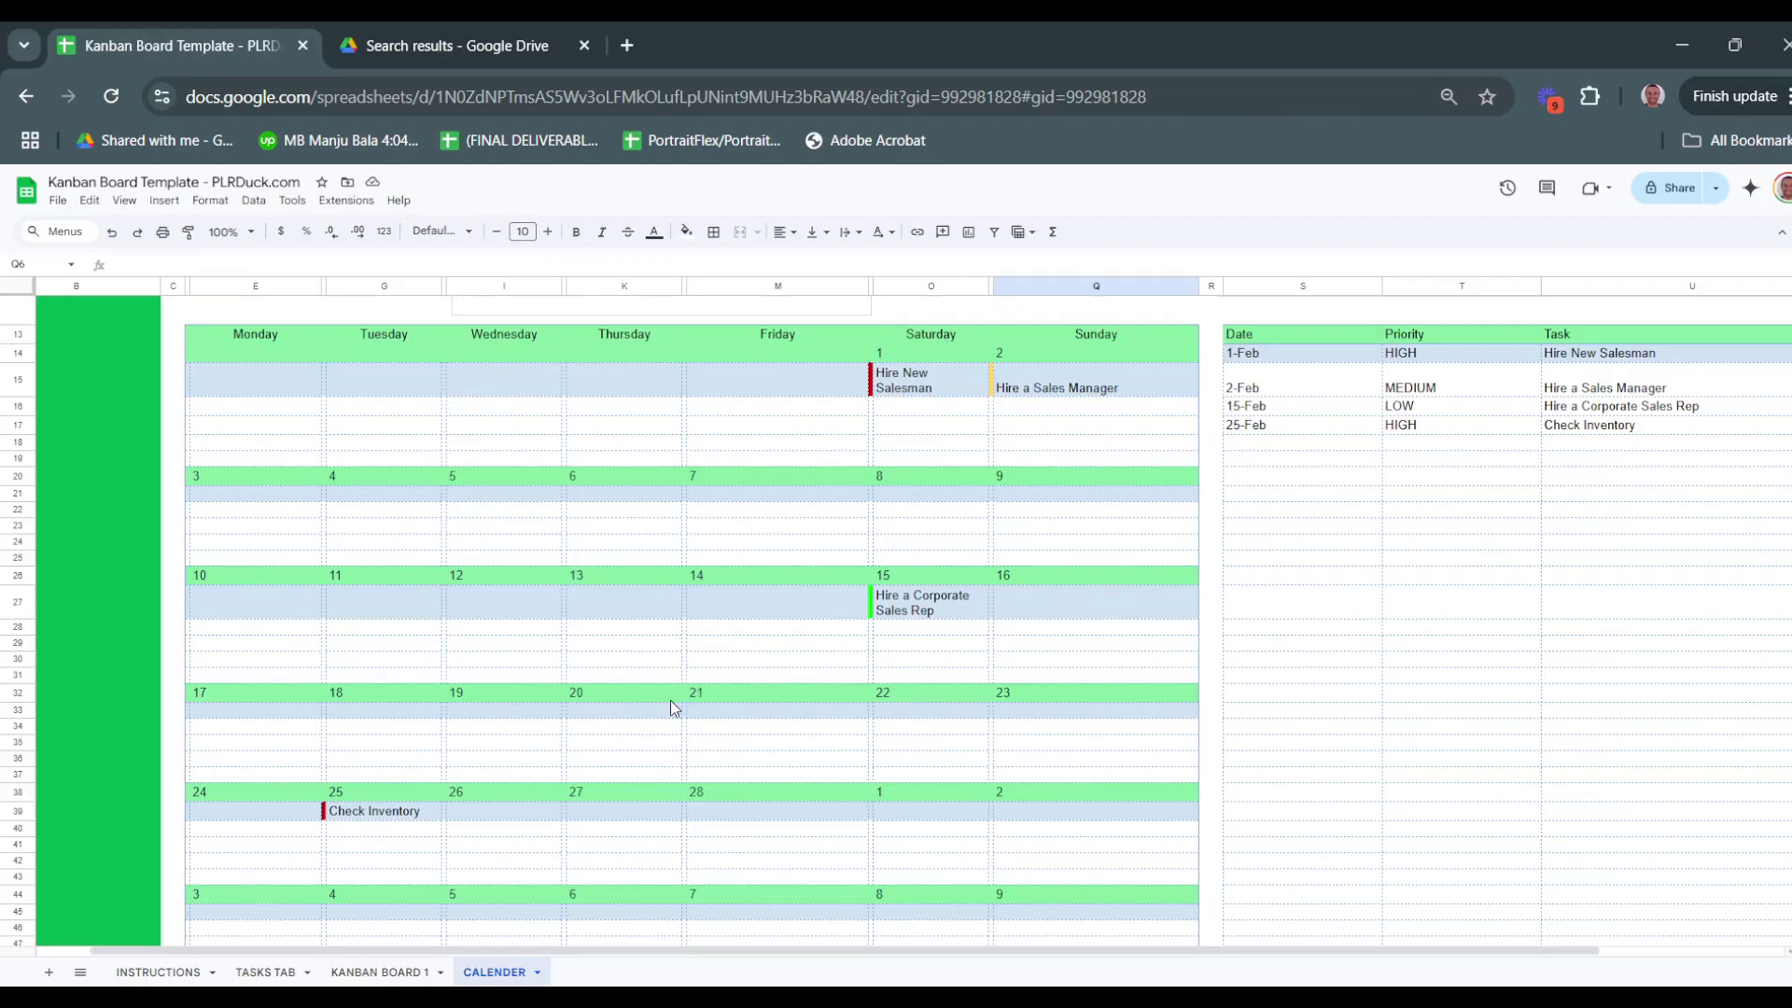
scroll(784, 808, down, 3)
scroll(784, 809, up, 4)
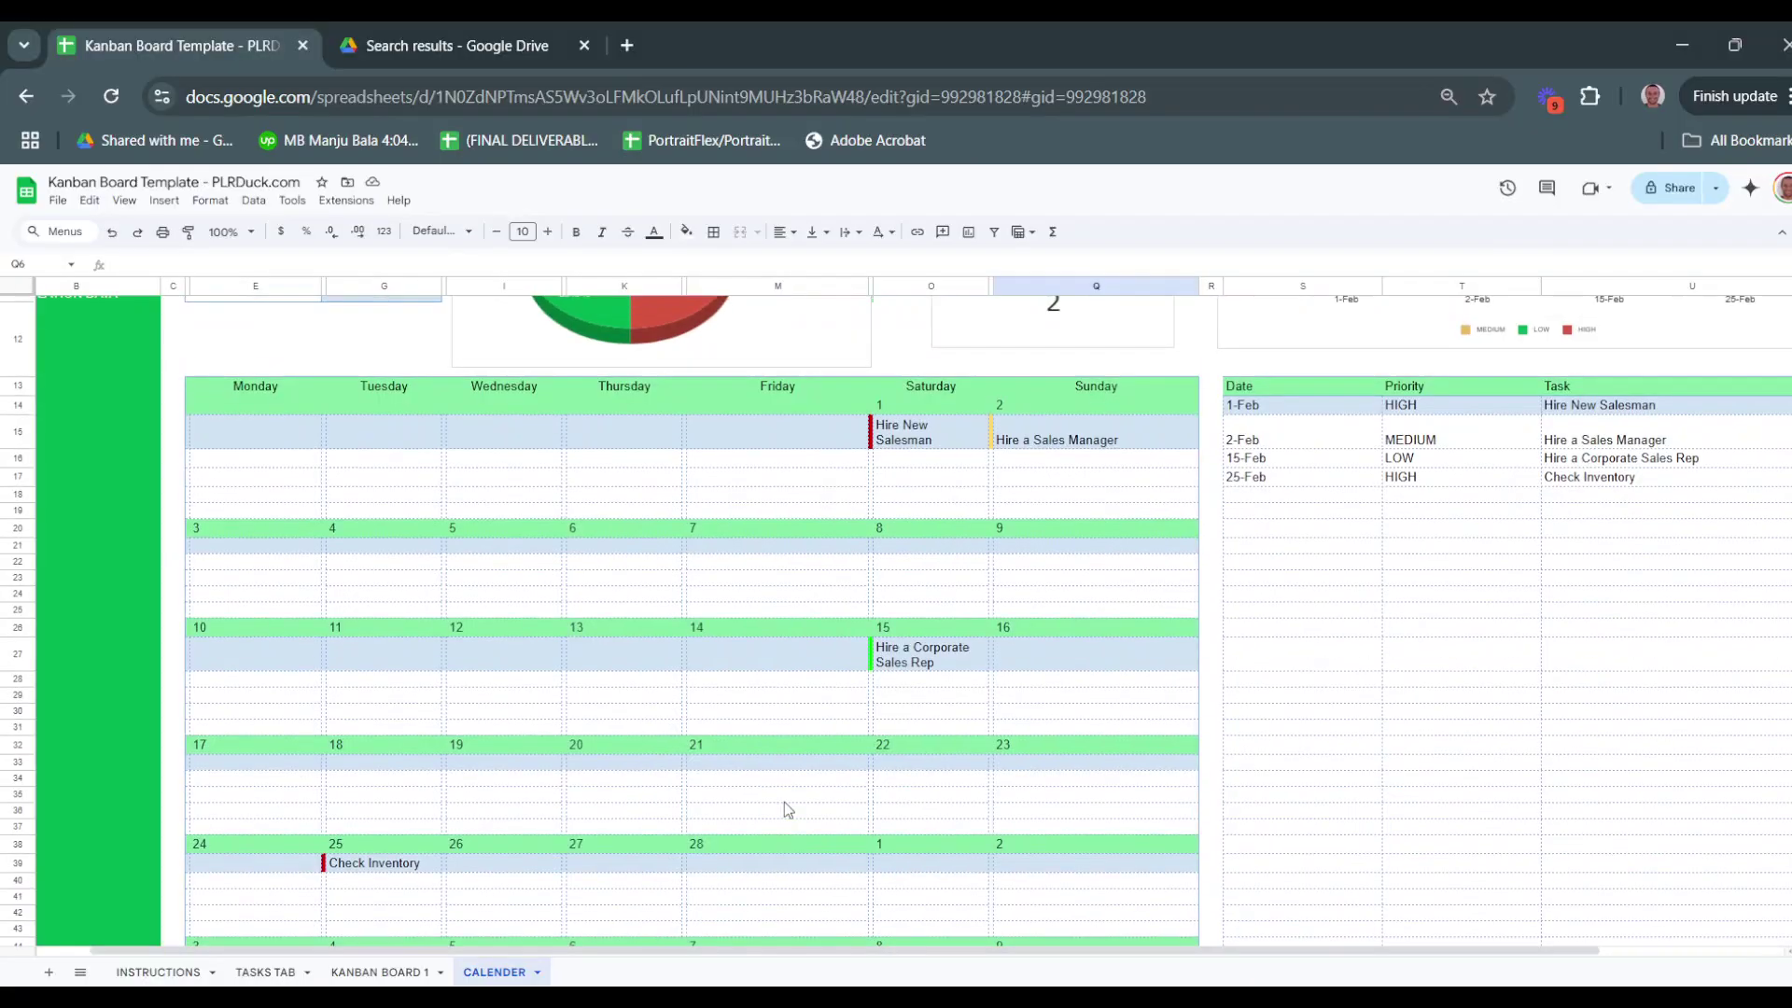
scroll(1181, 602, right, 3)
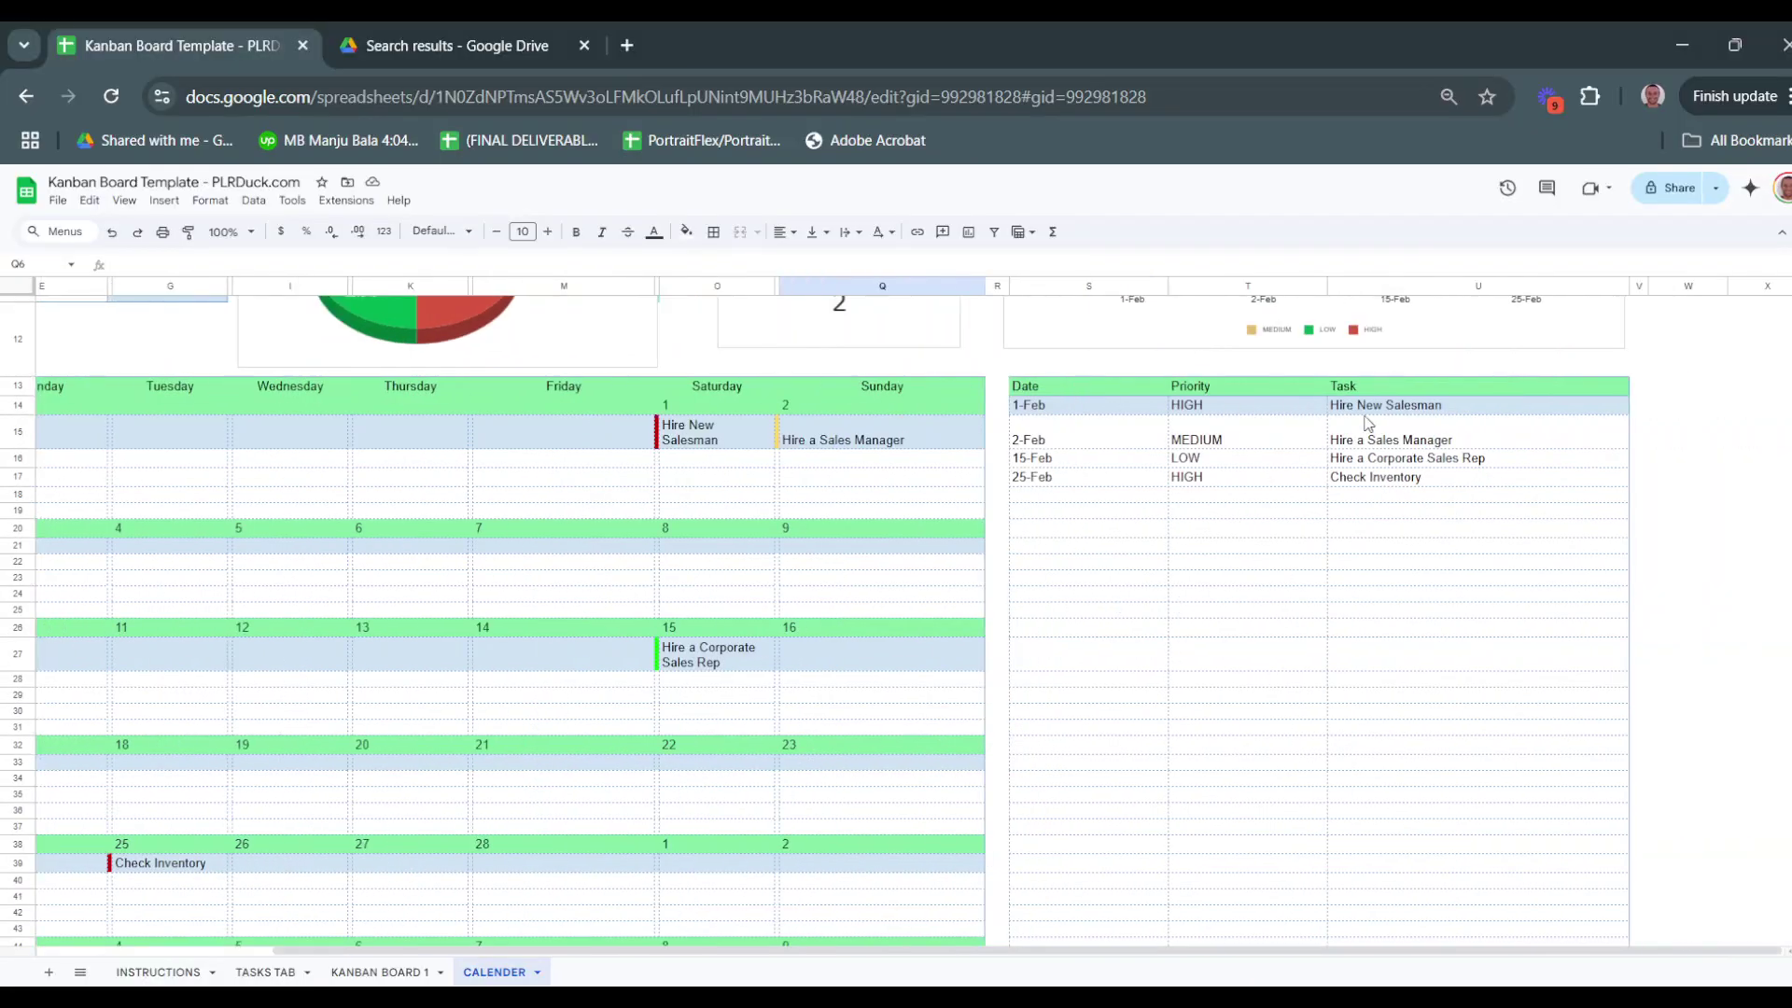
scroll(1370, 800, down, 1)
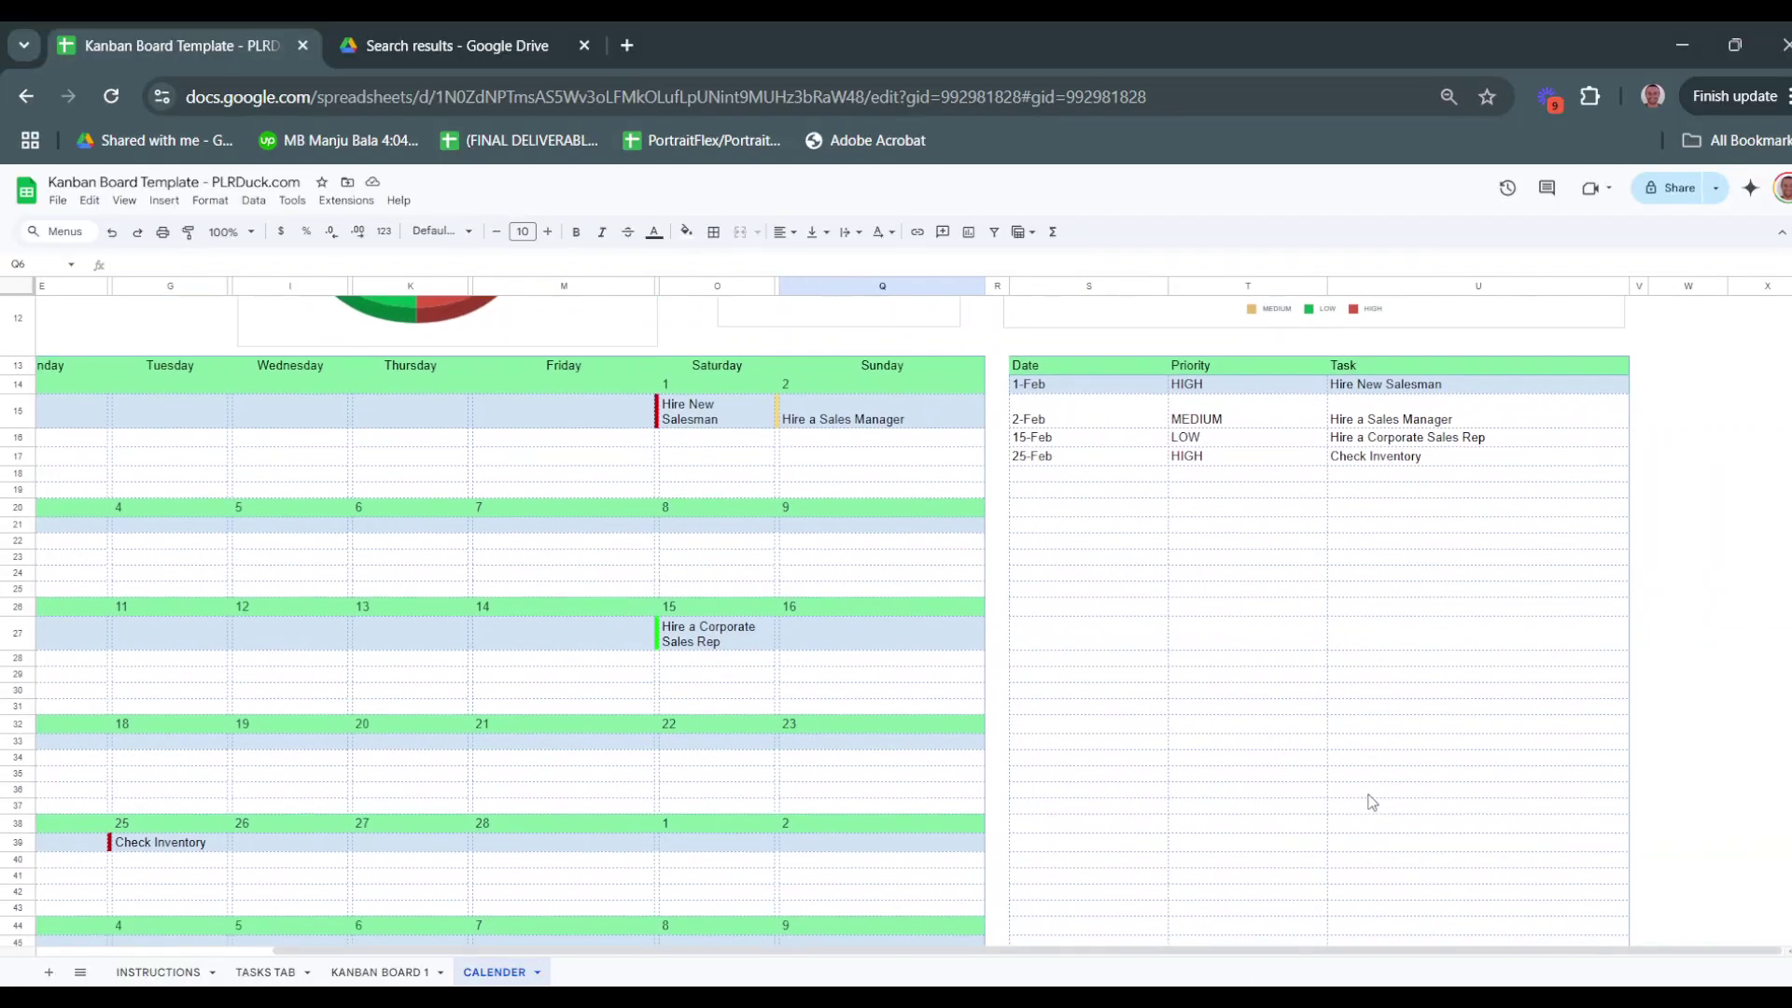
scroll(1370, 800, down, 5)
scroll(1368, 800, up, 7)
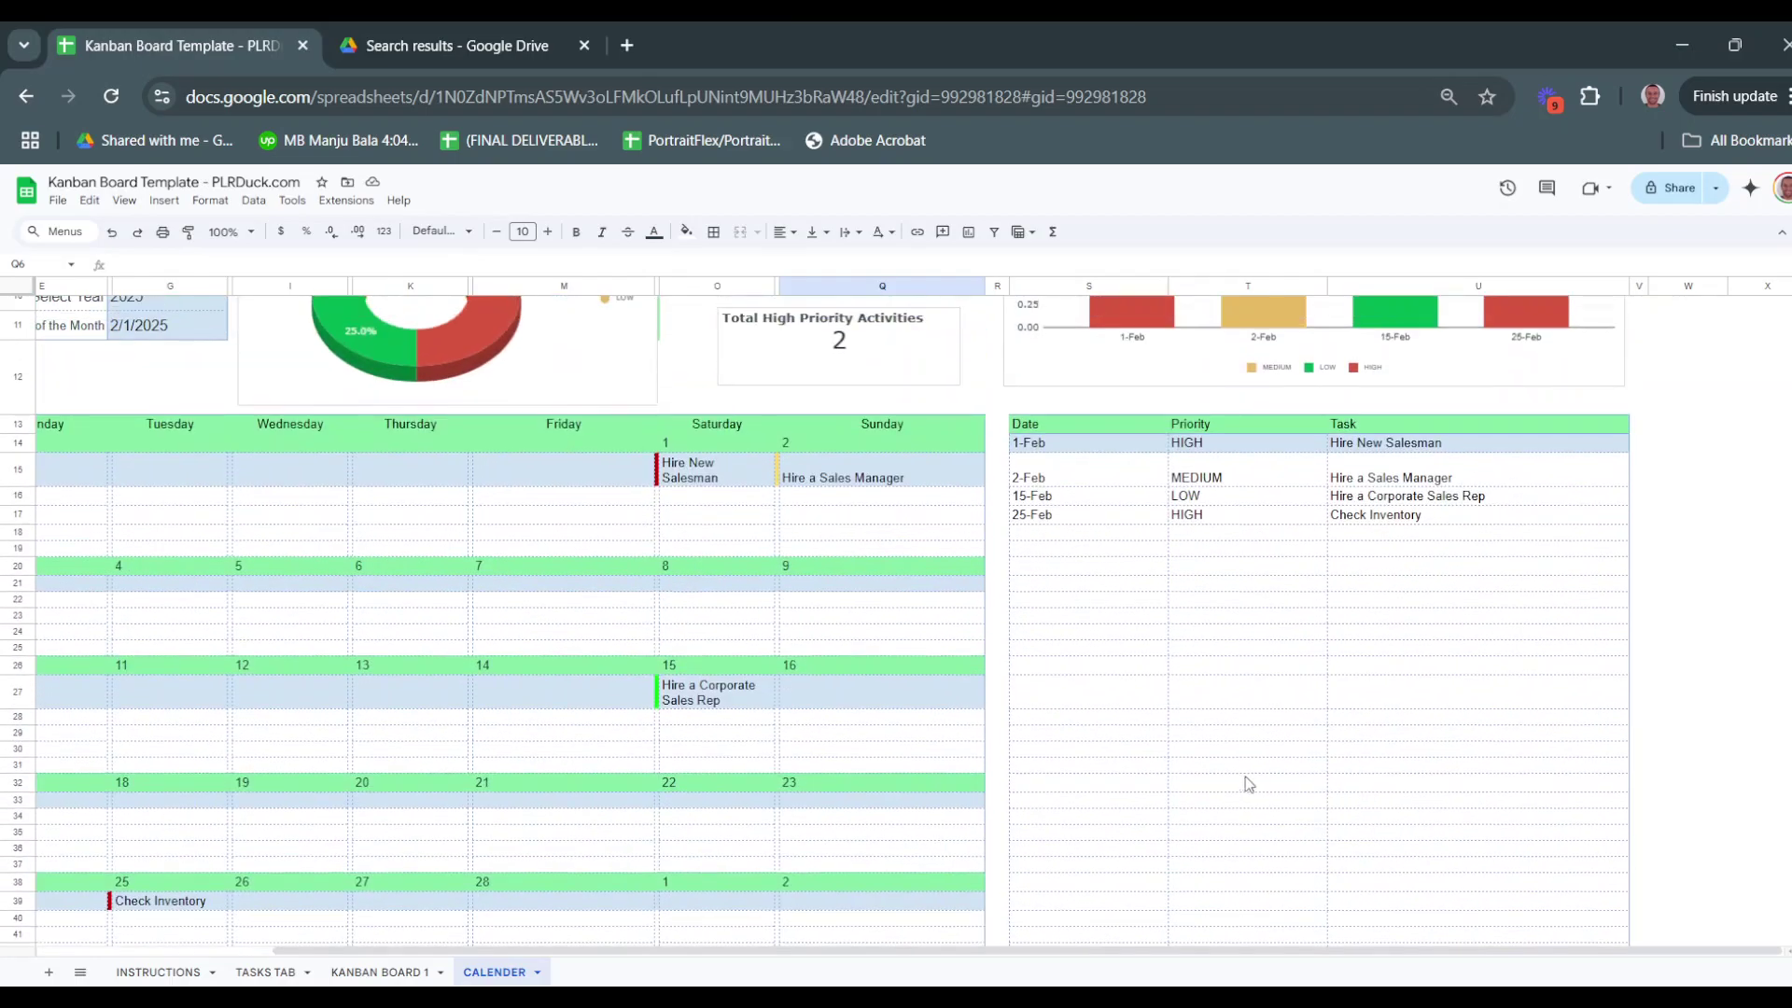
scroll(1120, 746, left, 1)
scroll(1095, 740, left, 3)
scroll(646, 594, up, 3)
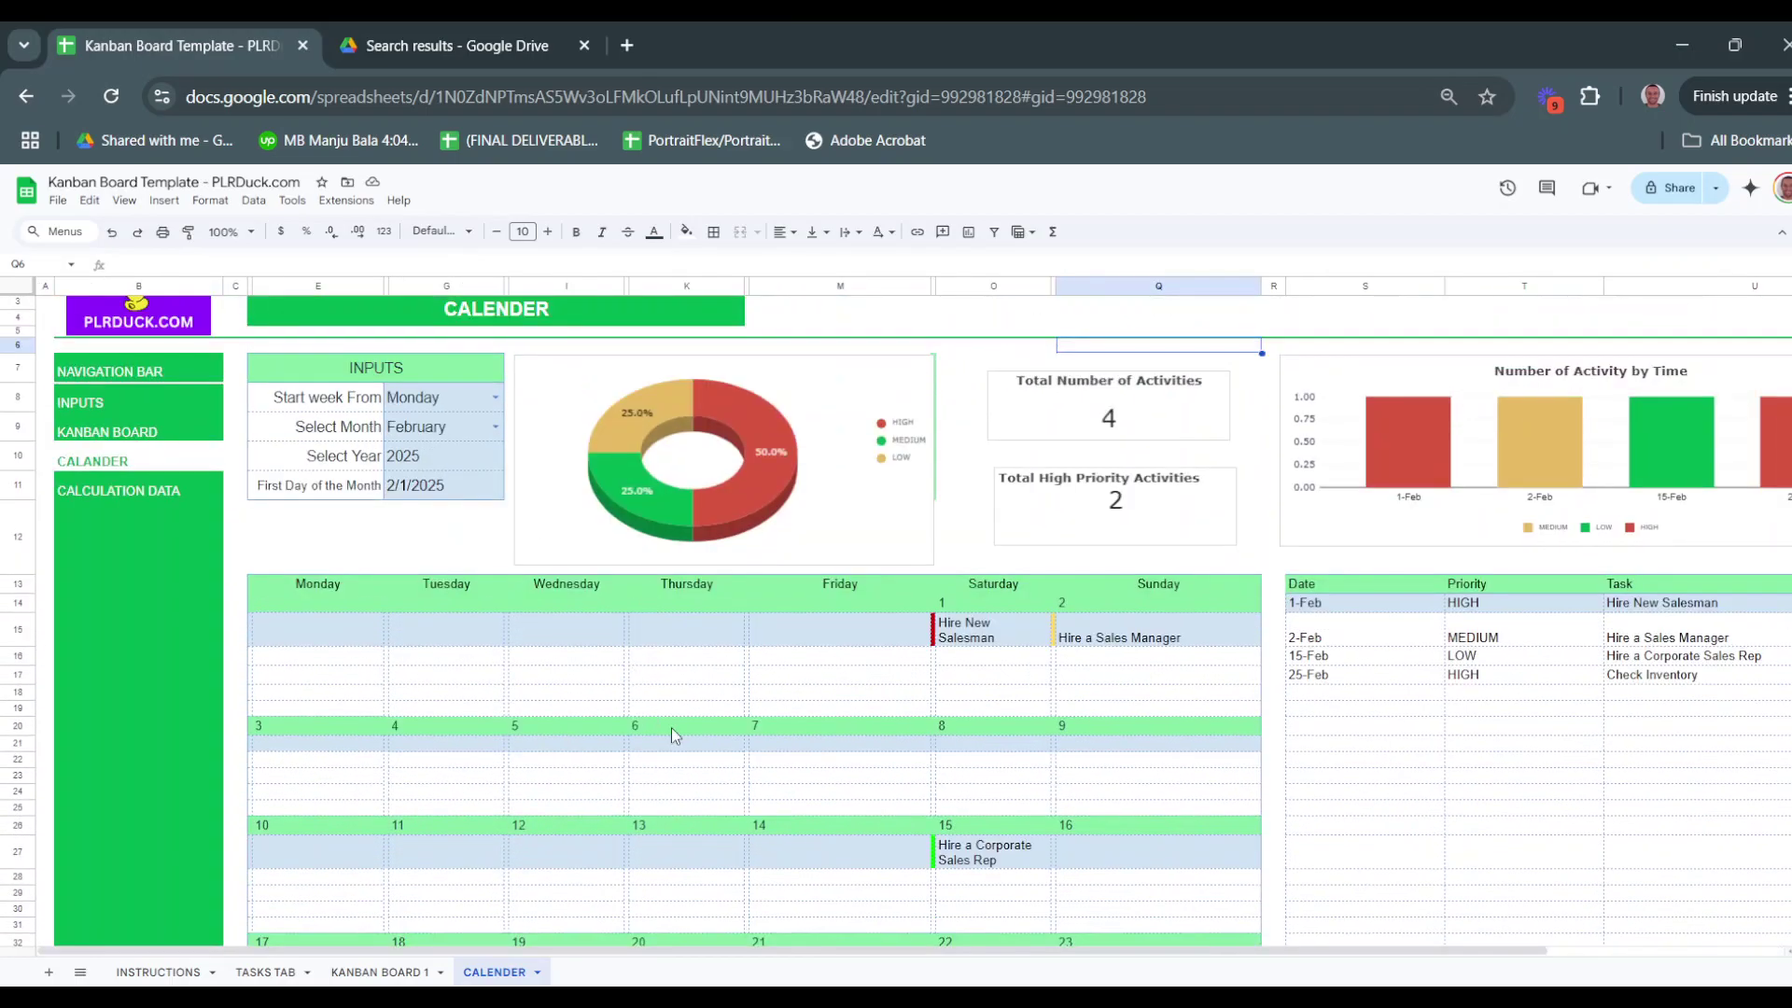
scroll(670, 726, down, 2)
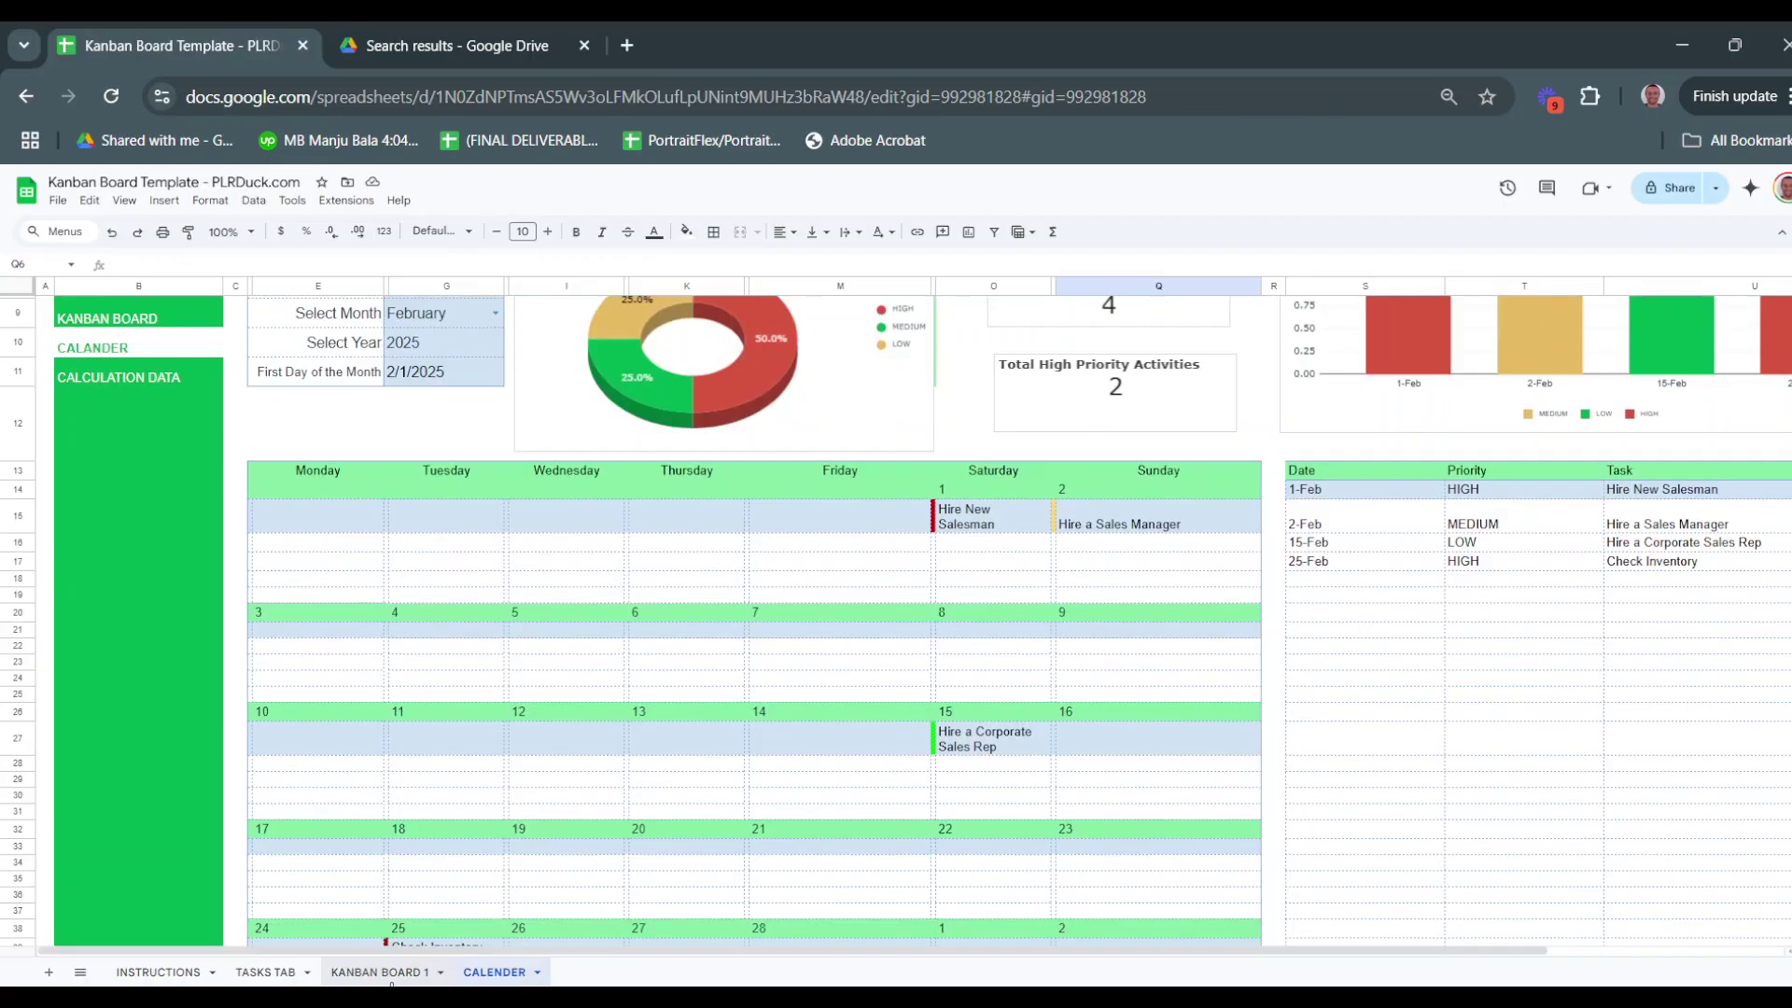
scroll(719, 527, up, 3)
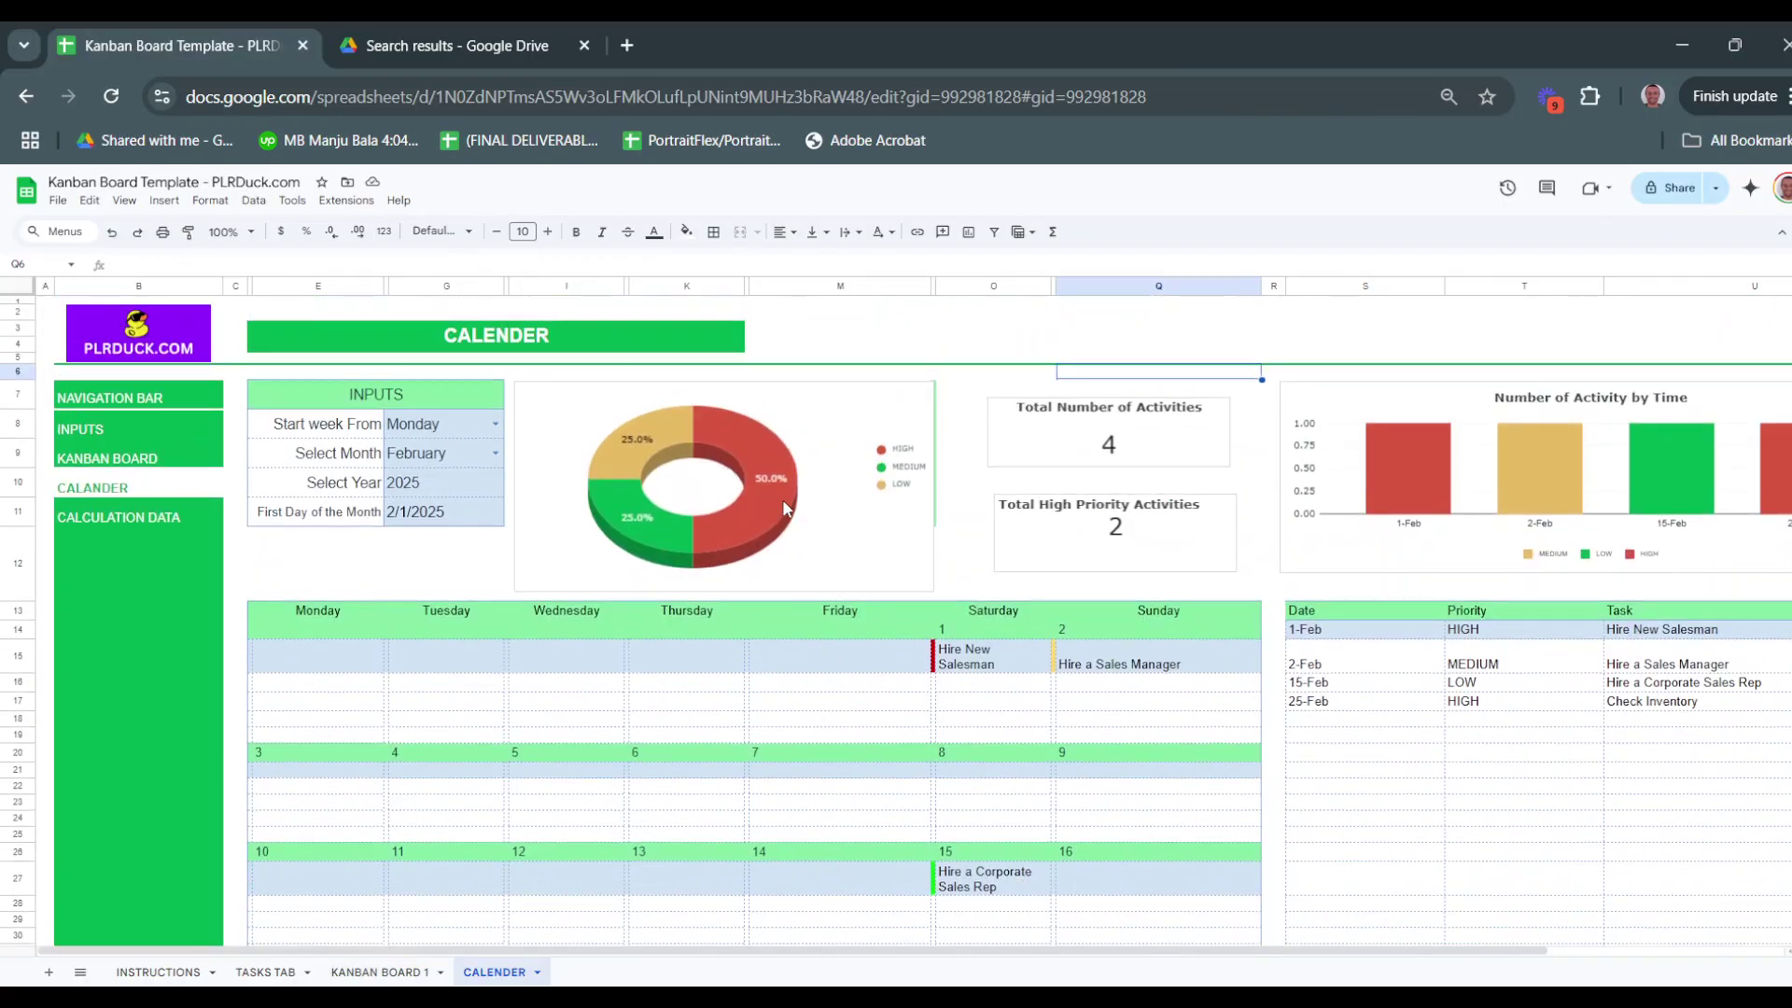